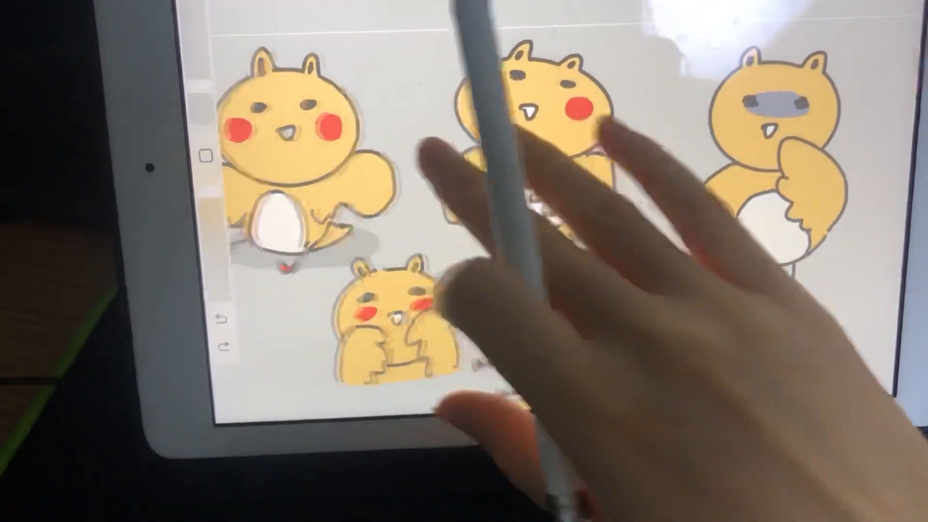
scroll(512, 232, "up", 5)
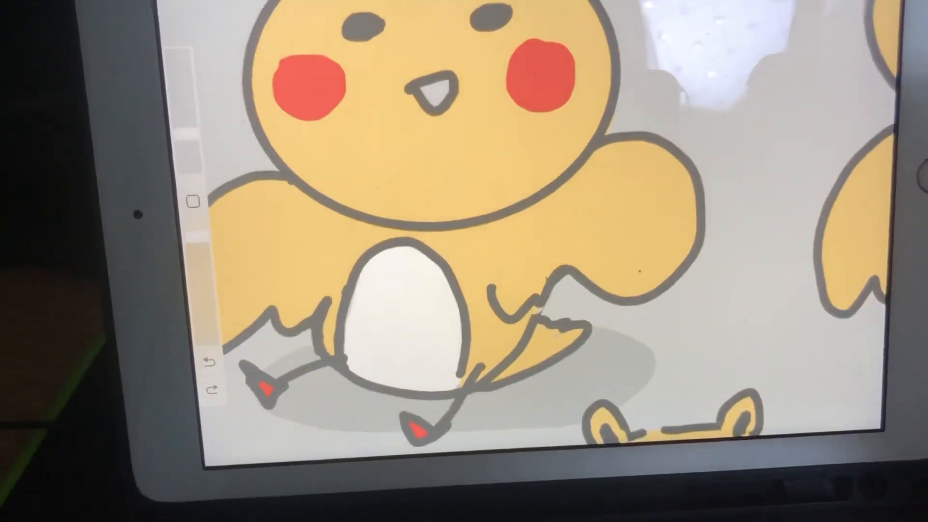
left_click(836, 1)
left_click(421, 92)
mouse_move(456, 88)
left_mouse_down()
mouse_move(477, 83)
mouse_move(477, 96)
mouse_move(462, 92)
mouse_move(468, 97)
left_mouse_up()
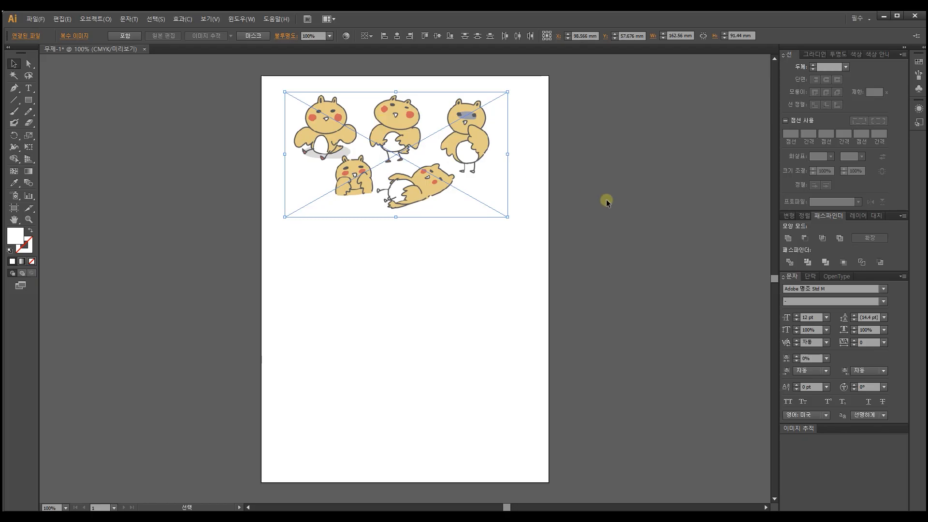
Step: Move the white-background character image straight down so it sits directly below the transparent version on the artboard
left_click_drag(460, 134, 460, 270)
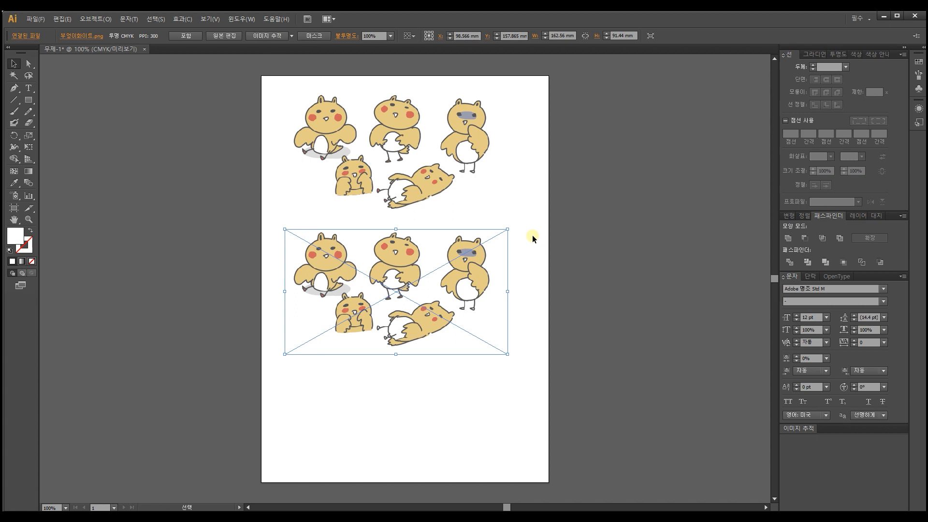
left_click(532, 235)
key("ctrl+equal")
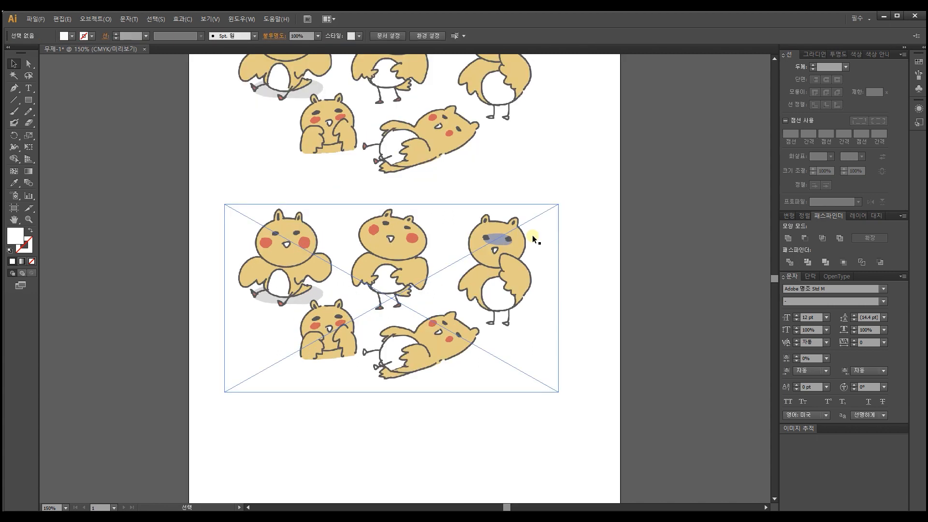
left_click(555, 159)
key("space")
left_click_drag(590, 159, 575, 219)
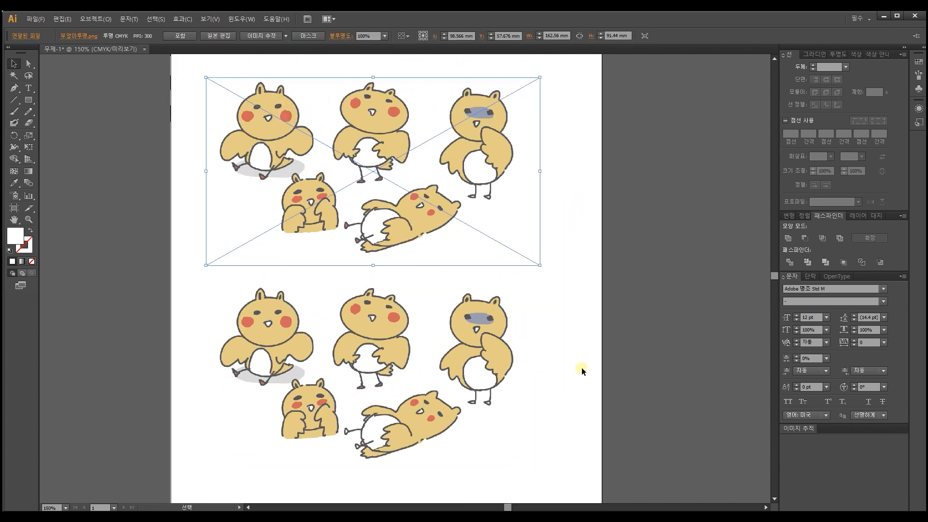
left_click_drag(582, 370, 511, 216)
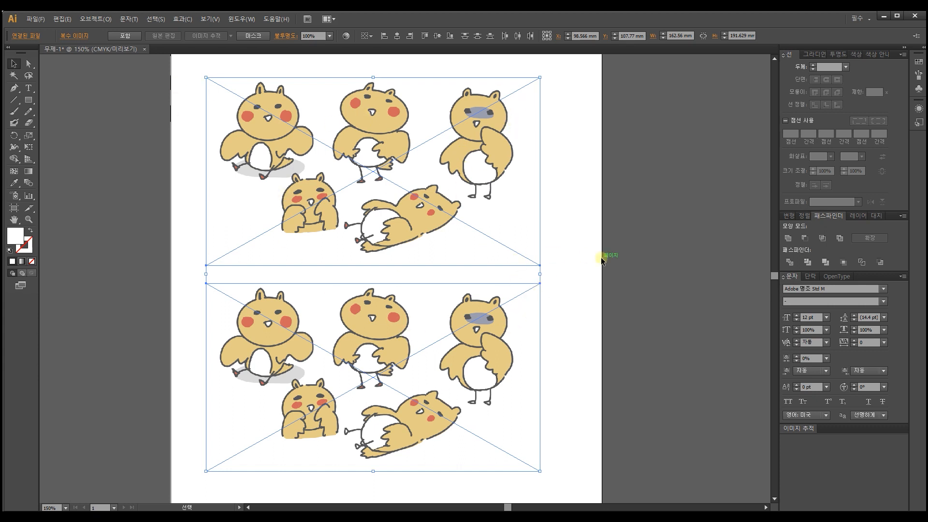
left_click(569, 263)
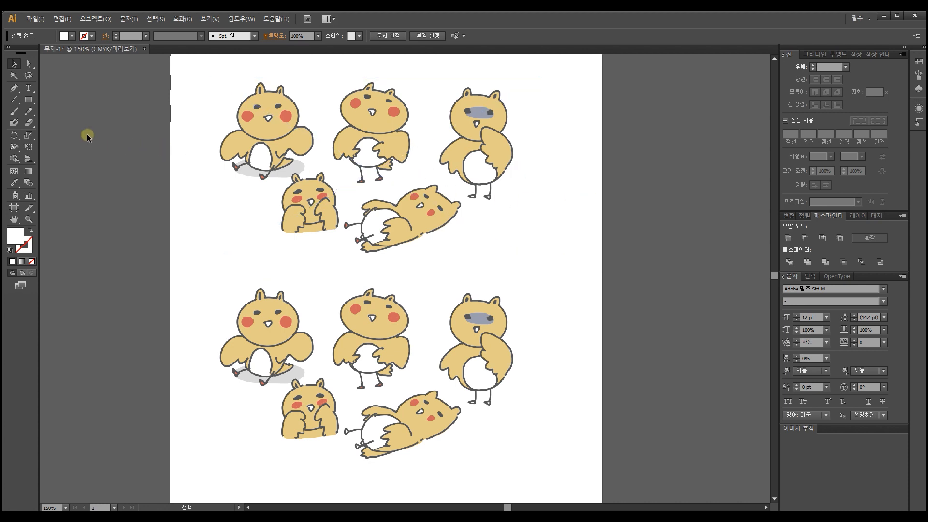
Step: Activate the Rectangle tool and set the fill colour to the muted green #85b576
left_click(30, 98)
double_click(22, 238)
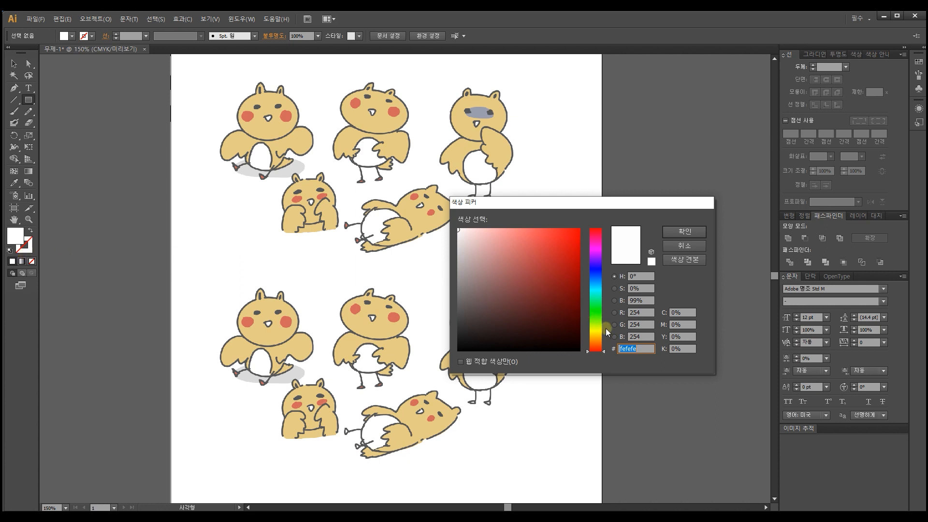
left_click(597, 343)
left_click_drag(598, 344, 599, 315)
mouse_move(549, 284)
left_mouse_down()
mouse_move(511, 278)
mouse_move(500, 263)
left_mouse_up()
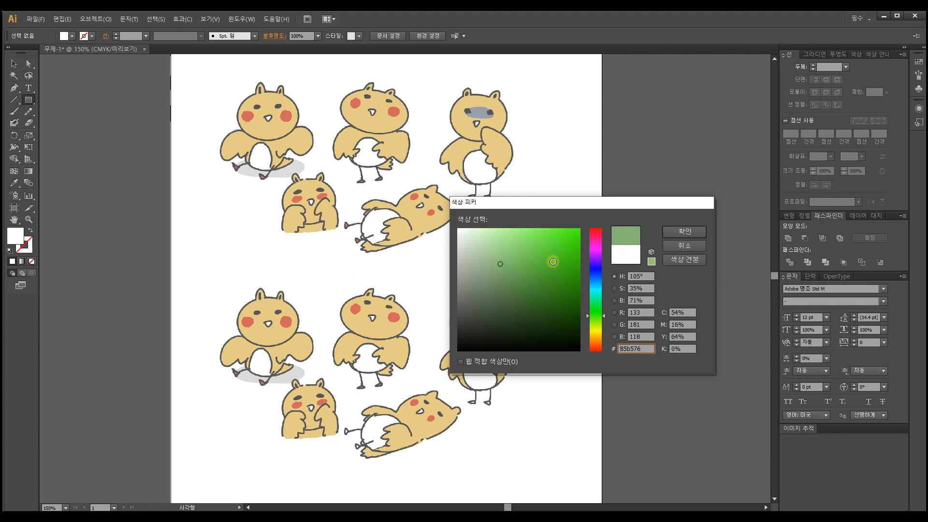
left_click(684, 232)
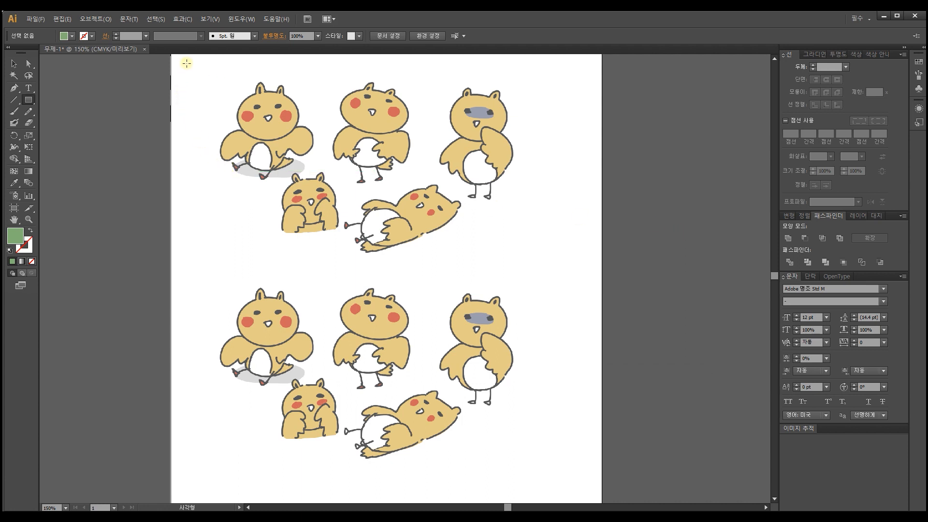
Step: Draw a green rectangle about 190 × 205 mm covering both character images and send it to the back
left_click_drag(187, 64, 576, 484)
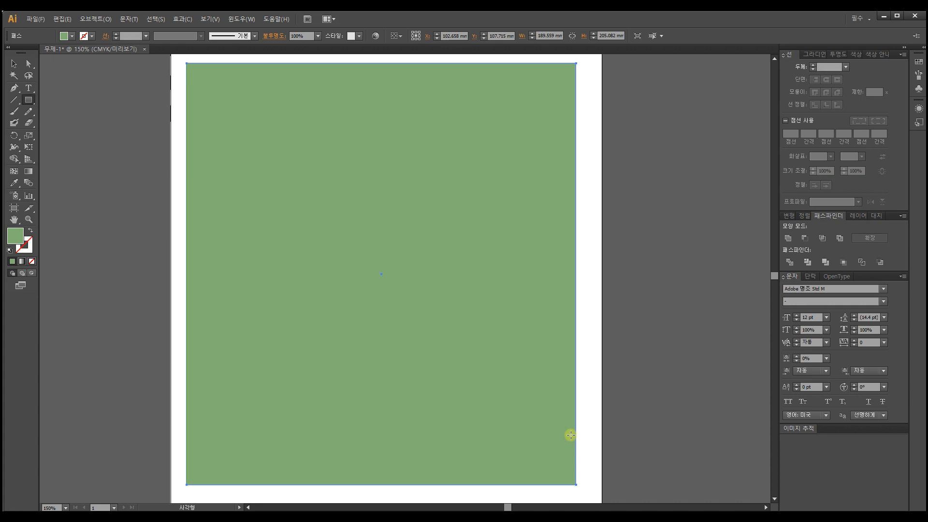
right_click(232, 232)
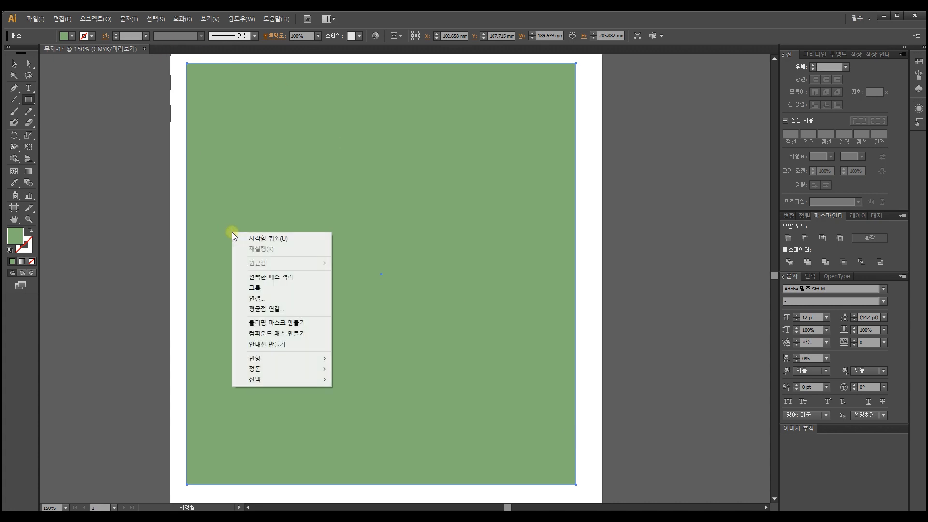
mouse_move(306, 367)
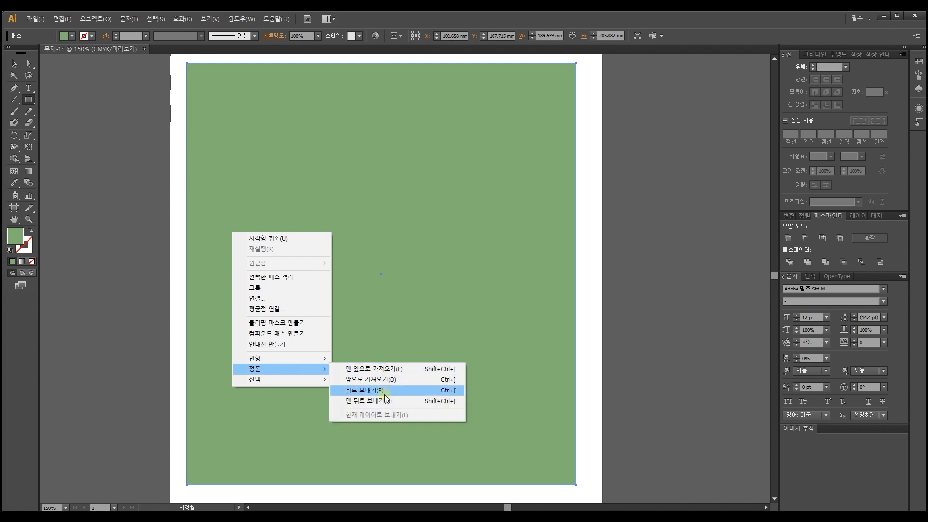
left_click(446, 405)
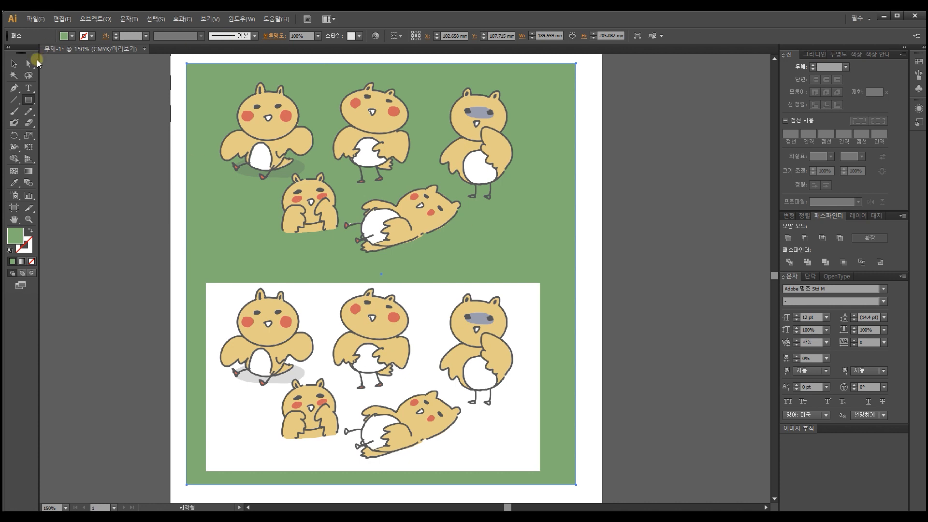
Step: Select the white-background and transparent images alternately to compare how their backgrounds show against the green rectangle
left_click(14, 64)
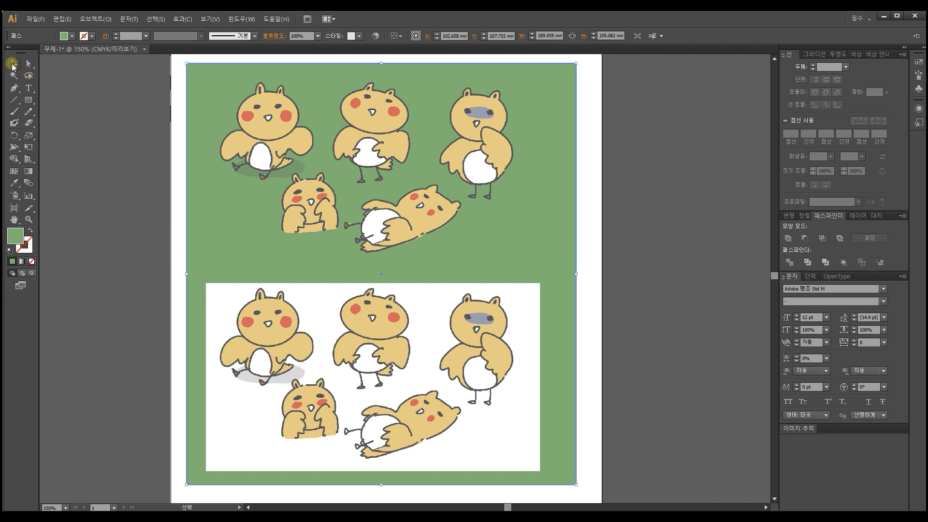
left_click(414, 344)
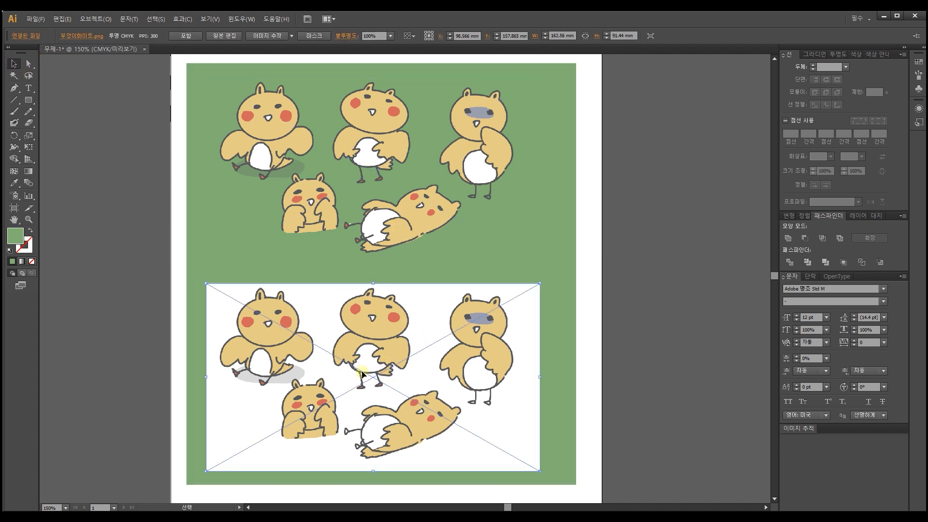
left_click(378, 219)
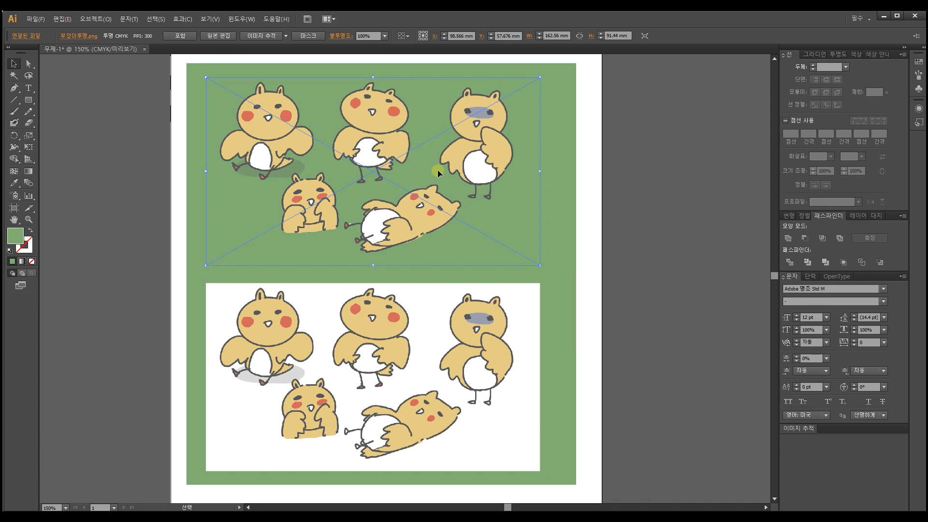
left_click(477, 398)
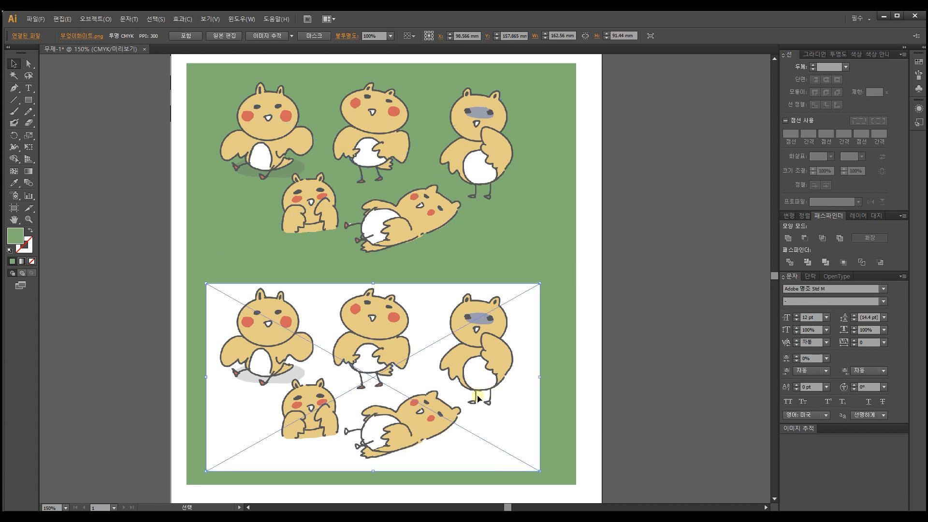
left_click(441, 224)
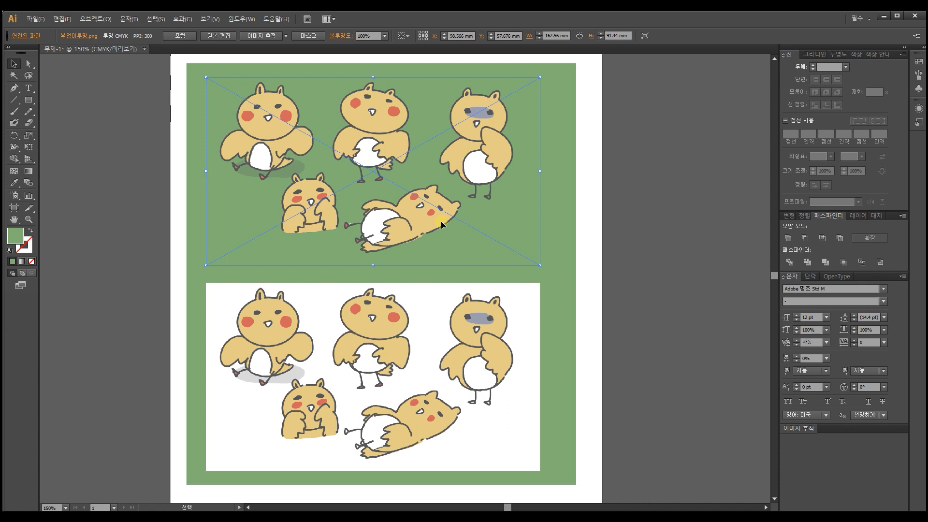
left_click(473, 347)
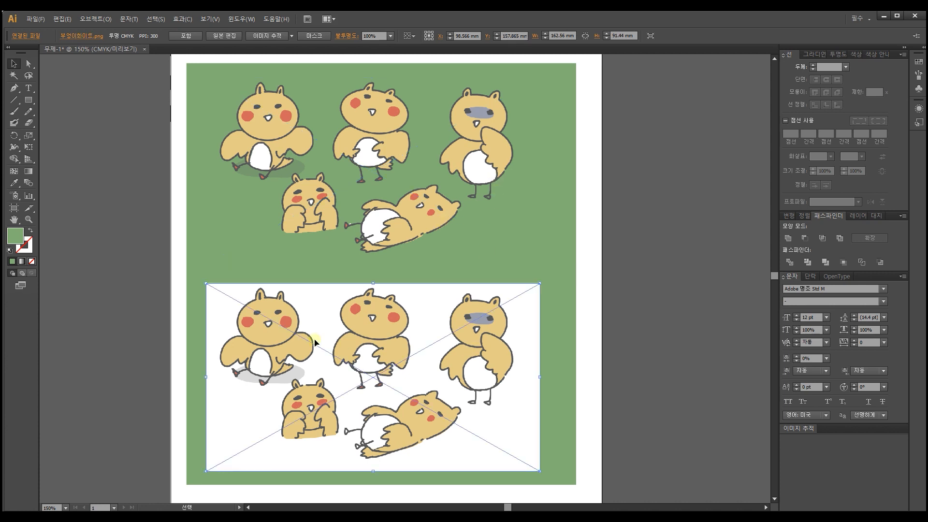
Step: Move the white-background image off the artboard to its right side and delete the green rectangle
left_click_drag(246, 308, 660, 93)
key("space")
left_click_drag(514, 222, 504, 266)
left_click(553, 167)
key("Delete")
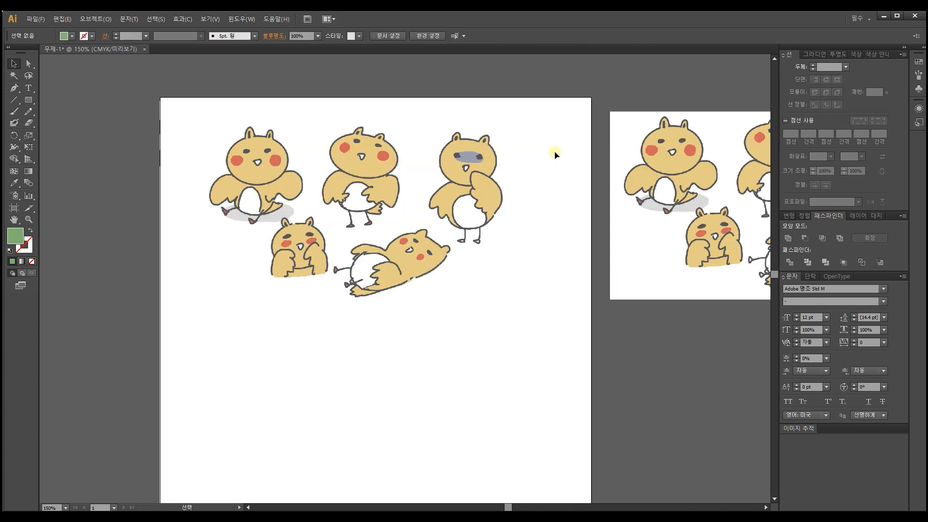
Step: Examine the outlines and colours of the characters in the transparent image up close
key("ctrl+plus")
key("space")
left_click_drag(555, 152, 551, 211)
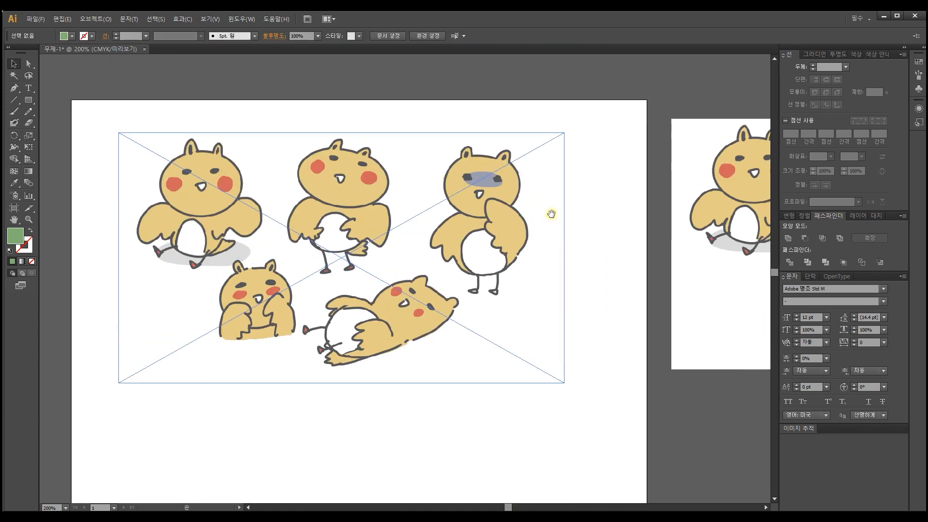
key("space")
left_click_drag(383, 196, 422, 216)
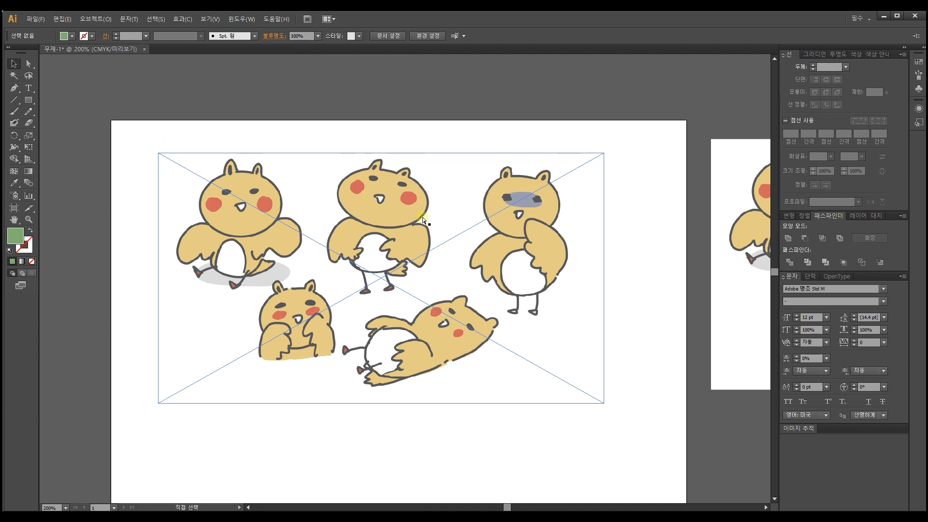
key("ctrl+plus")
left_click_drag(416, 166, 482, 259)
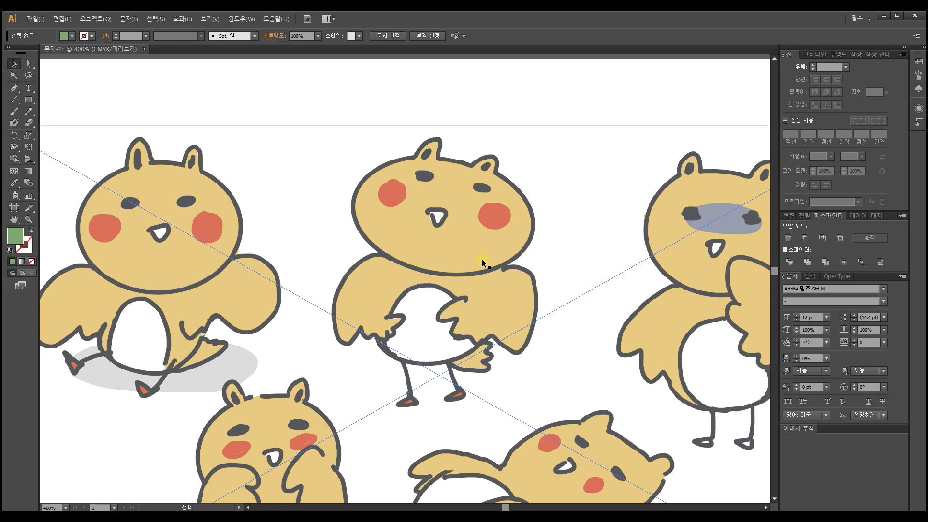
scroll(482, 259, "down", 2)
scroll(482, 259, "up", 3)
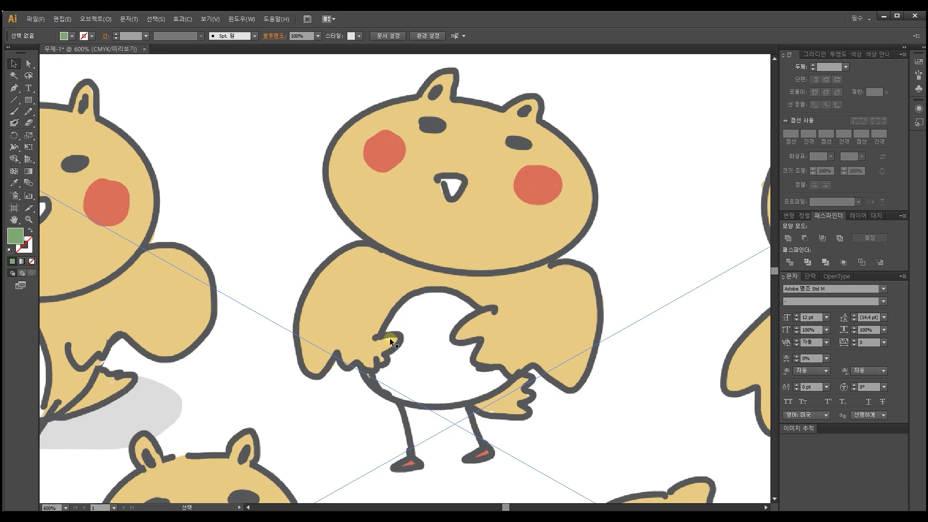
left_click_drag(366, 304, 616, 224)
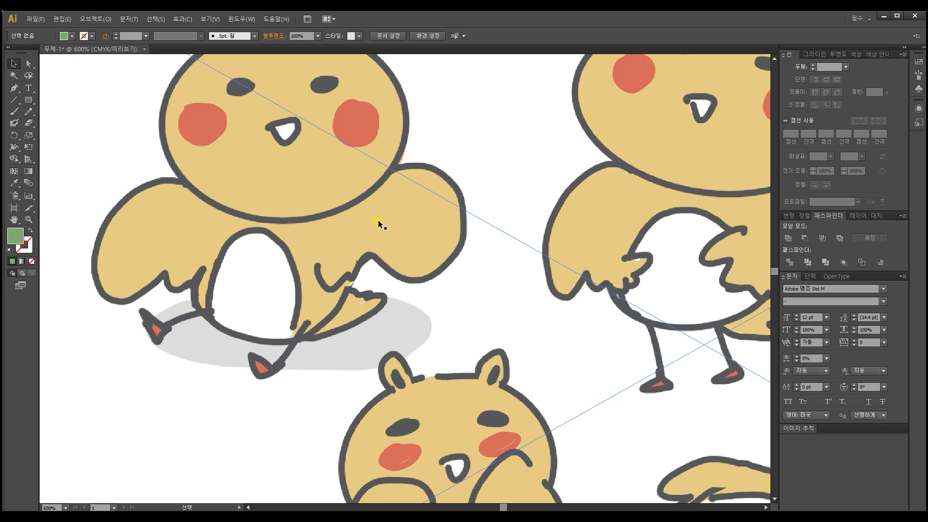
scroll(378, 221, "up", 2)
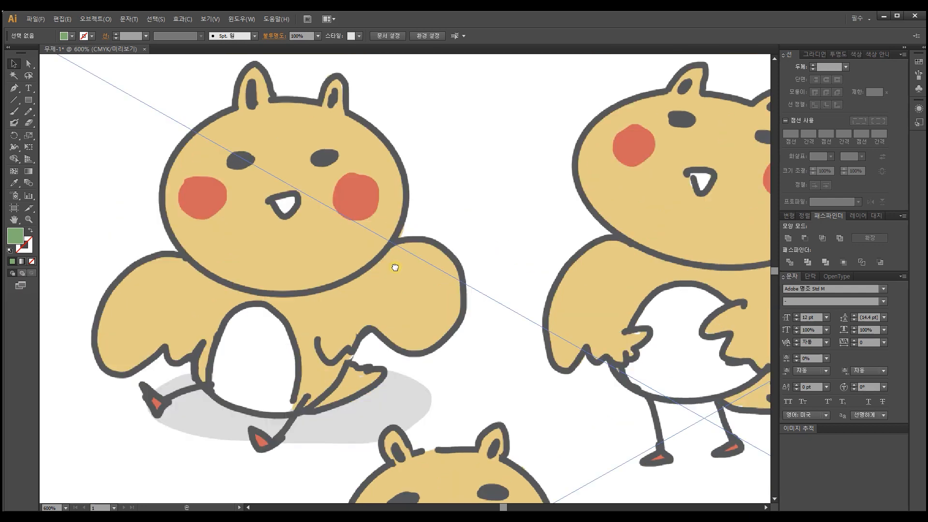
scroll(395, 268, "down", 1)
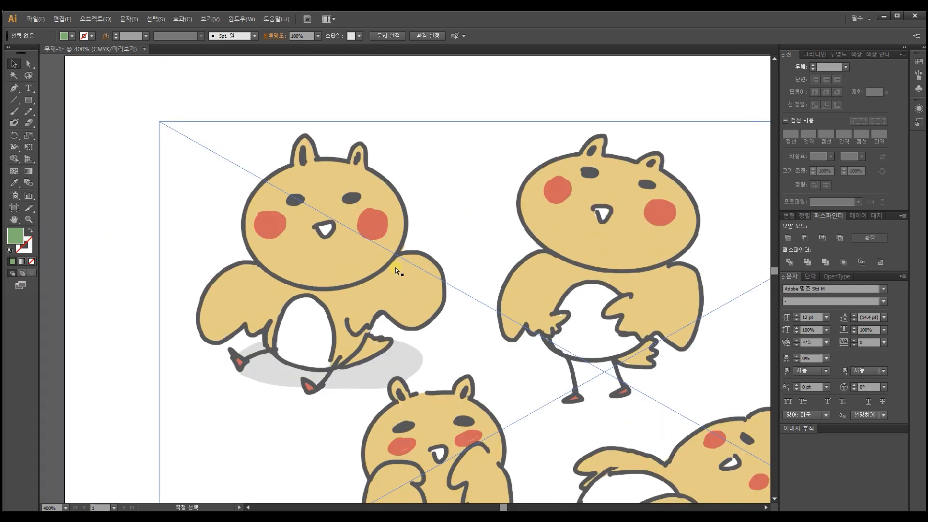
left_click_drag(396, 266, 307, 244)
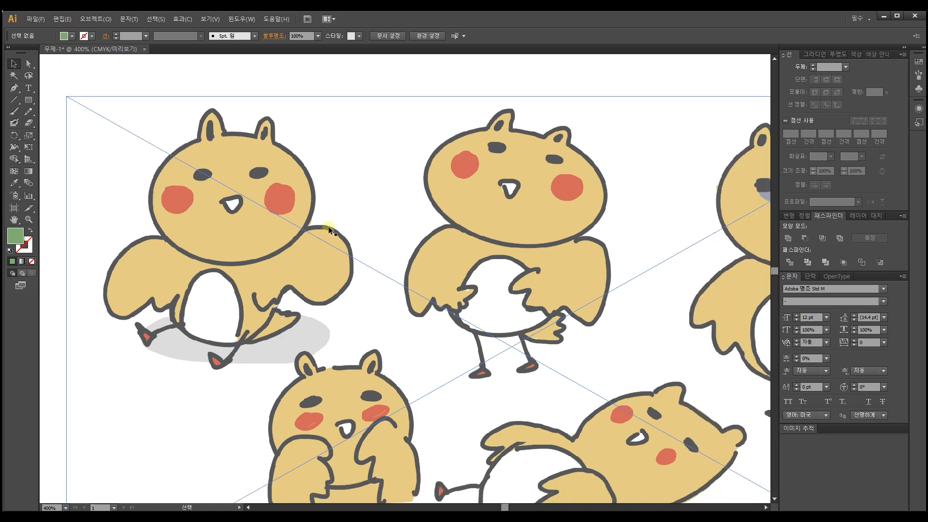
Step: Trace the transparent character image with the 6-colour Image Trace preset
left_click(300, 170)
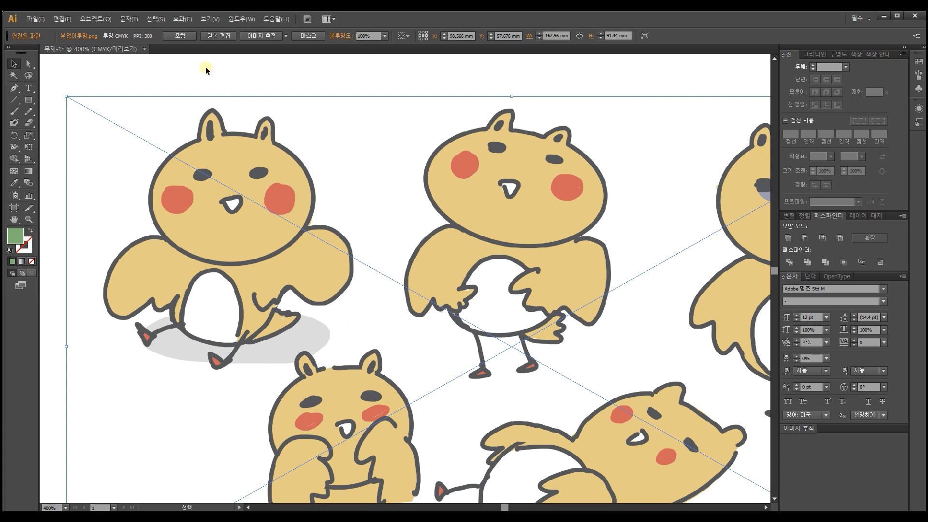
left_click(287, 36)
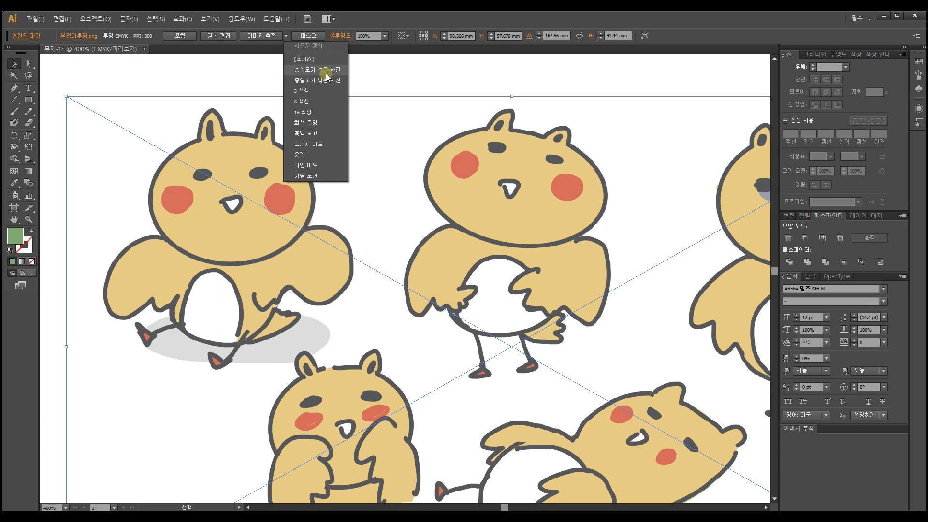
left_click(318, 102)
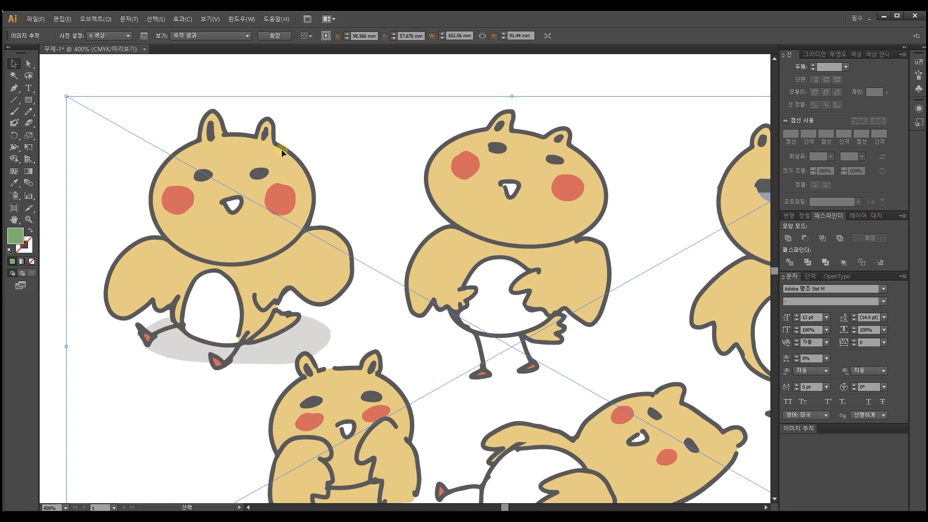
Step: Add an untraced copy of the transparent character image and place it just below the traced one
left_click_drag(470, 445, 422, 188)
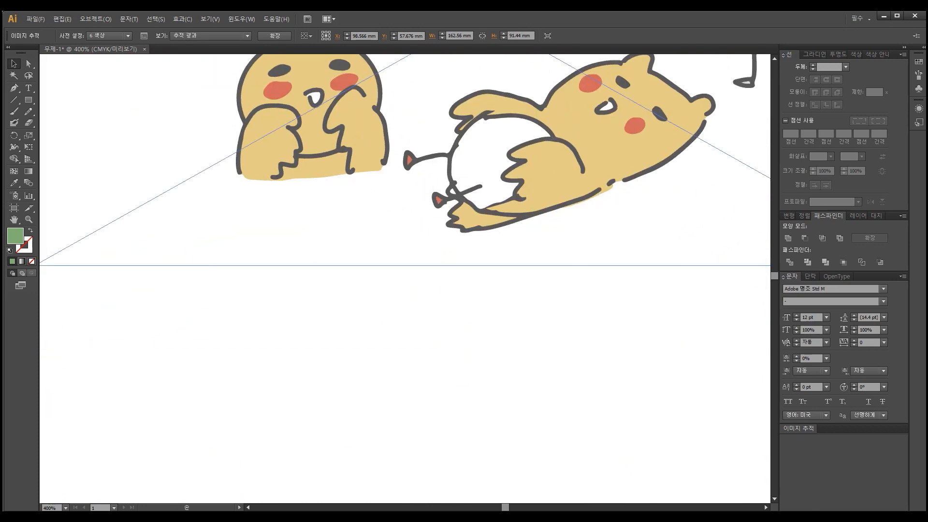
left_click_drag(489, 301, 348, 346)
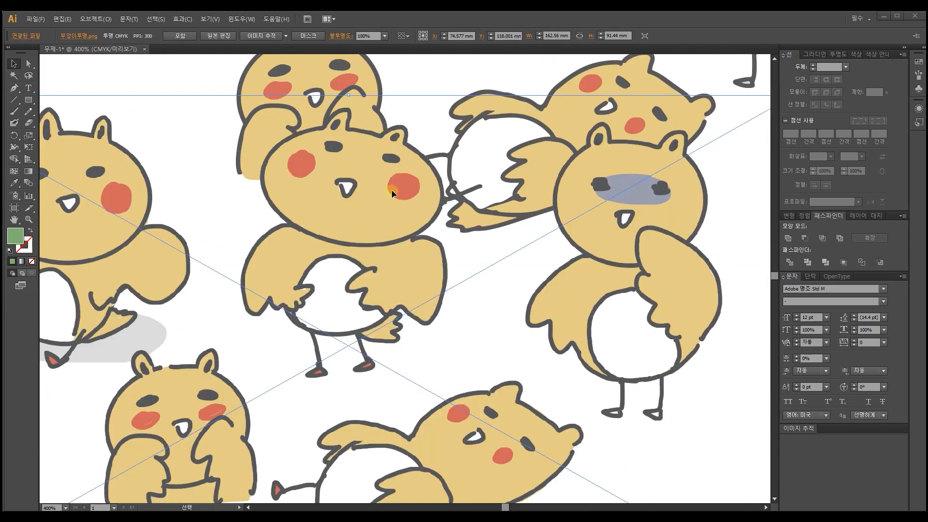
left_click_drag(317, 189, 325, 444)
key("ctrl+minus")
key("ctrl+minus")
left_click_drag(333, 410, 336, 348)
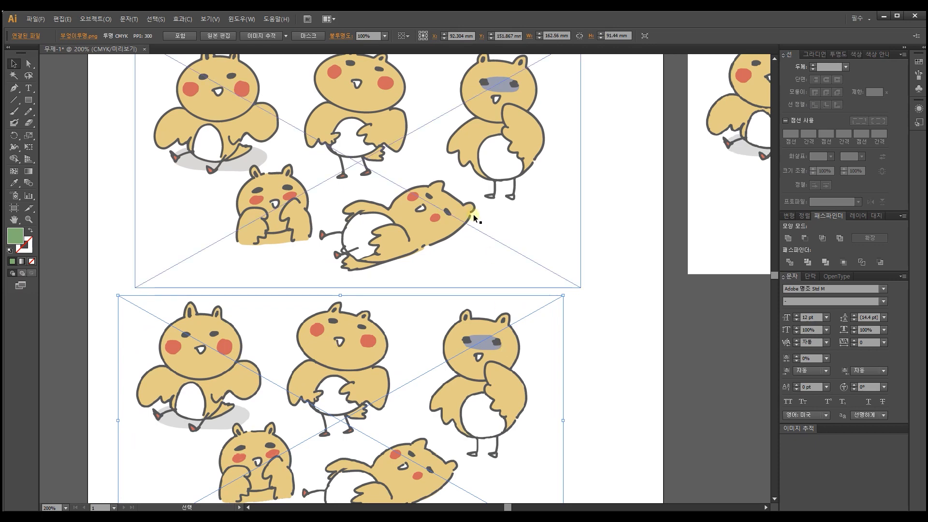
Step: Expand the upper traced character image into editable vector paths
left_click_drag(350, 113, 370, 226)
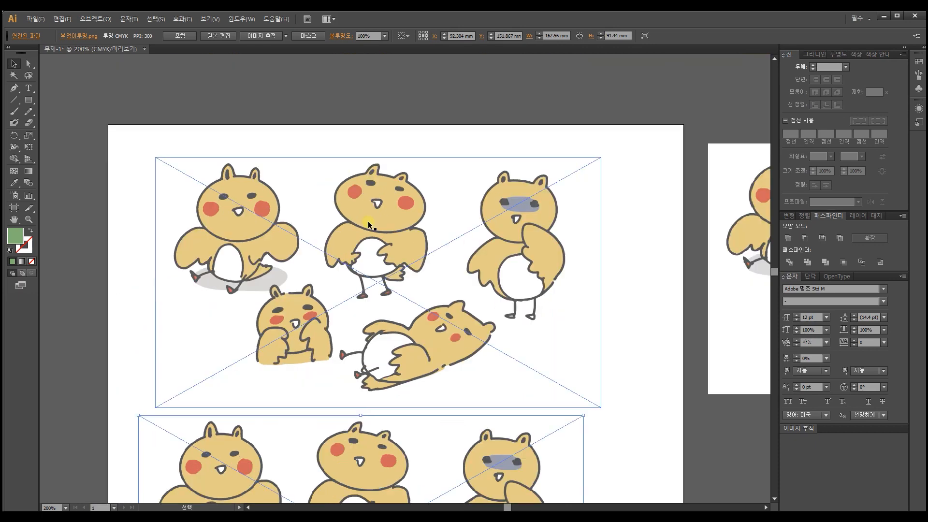
left_click(348, 322)
key("ctrl+plus")
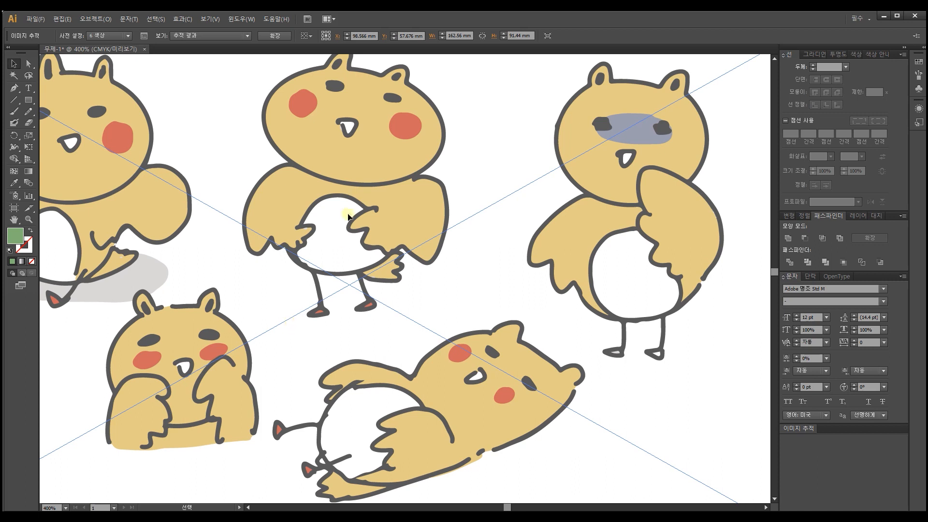
left_click_drag(280, 135, 413, 188)
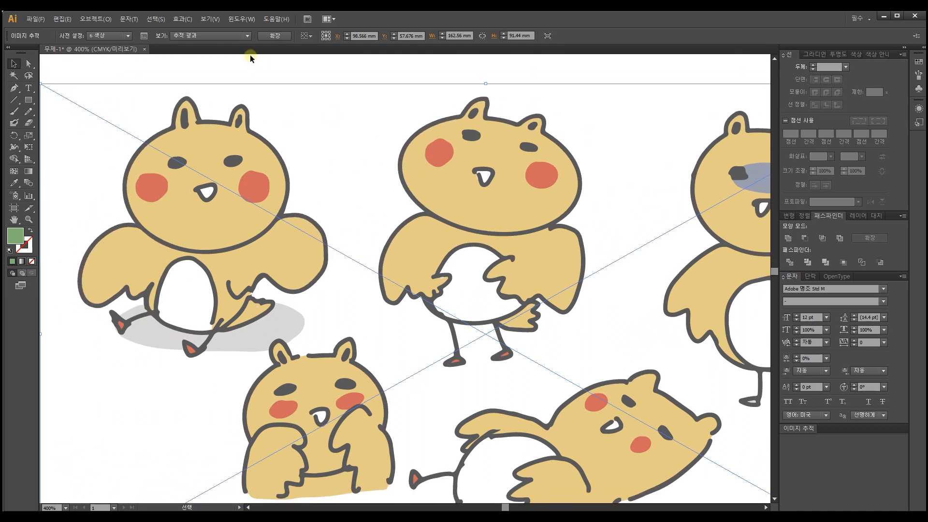
left_click(274, 36)
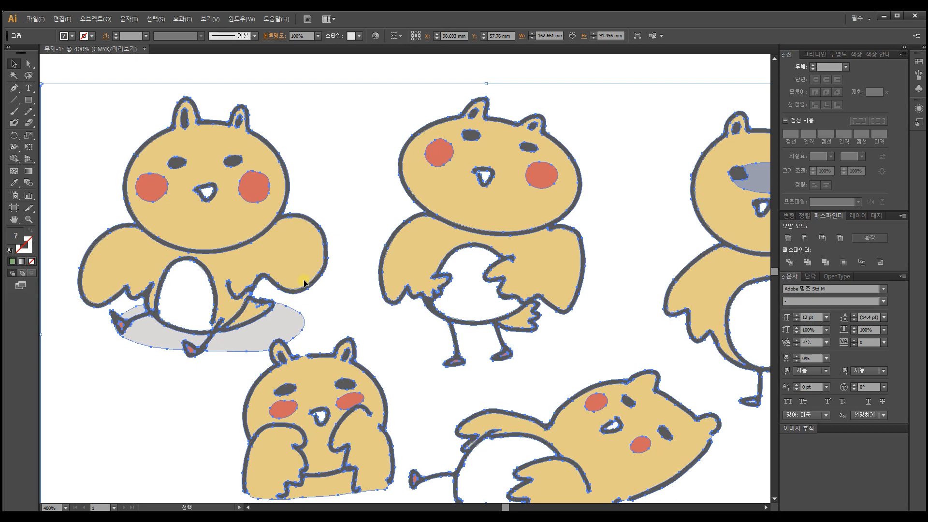
Step: Isolate the expanded group and select all shapes of the standing character in the middle of the upper row
scroll(305, 284, "down", 2)
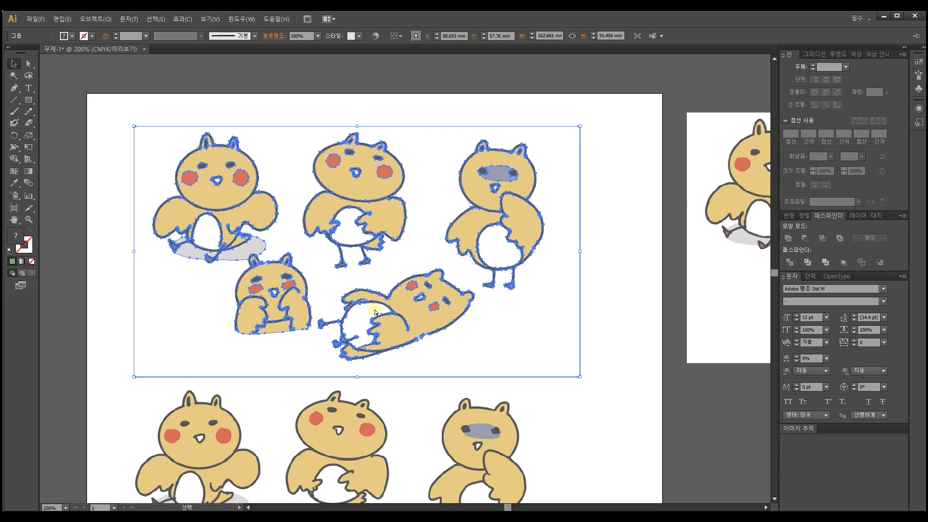
key("ctrl+plus")
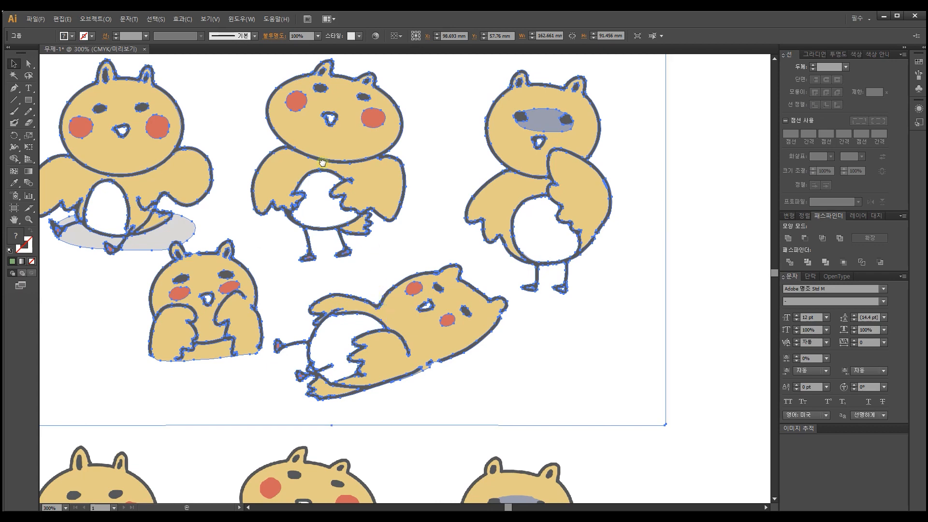
left_click_drag(322, 167, 411, 210)
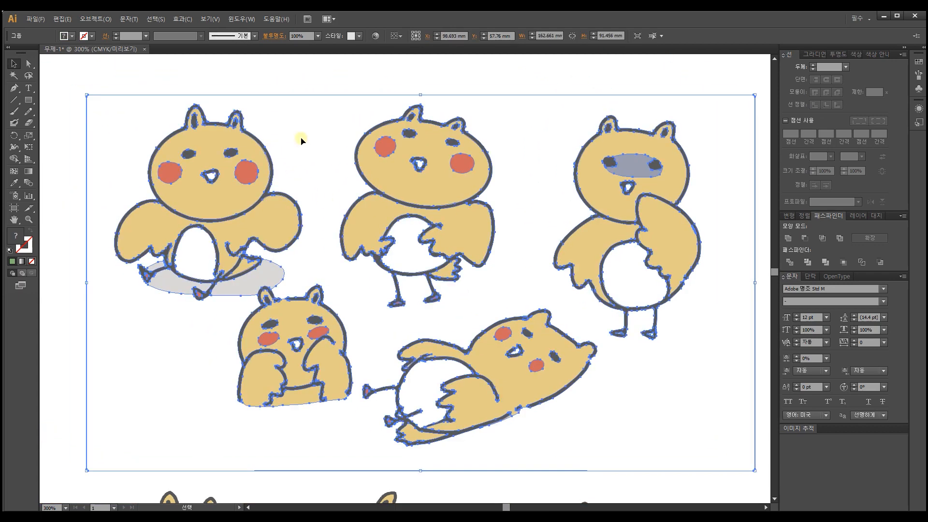
left_click_drag(331, 94, 502, 309)
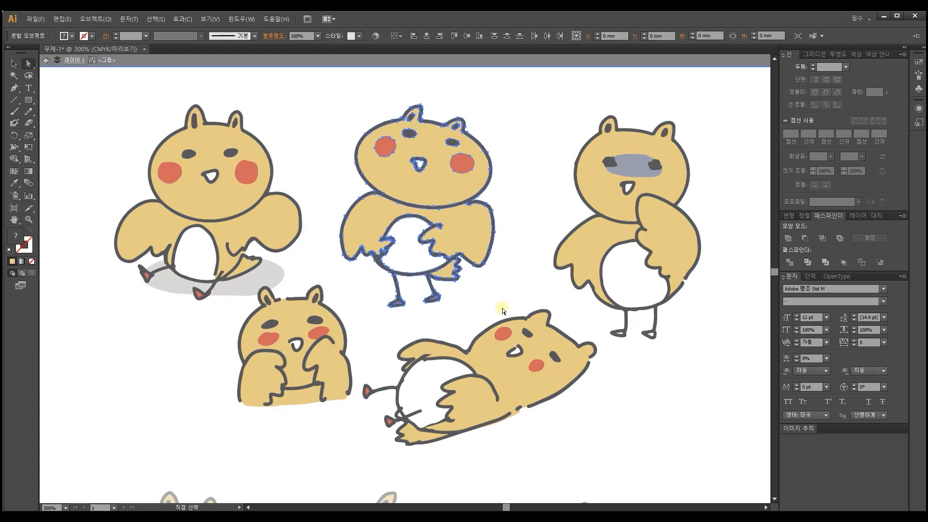
Step: Delete the selected standing character's shapes and undo the deletion
key("Delete")
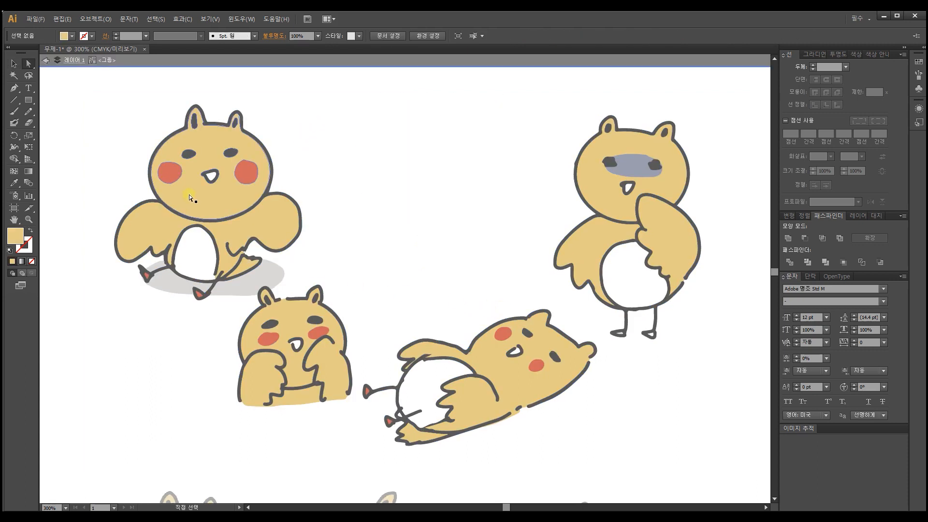
left_click_drag(153, 191, 146, 227)
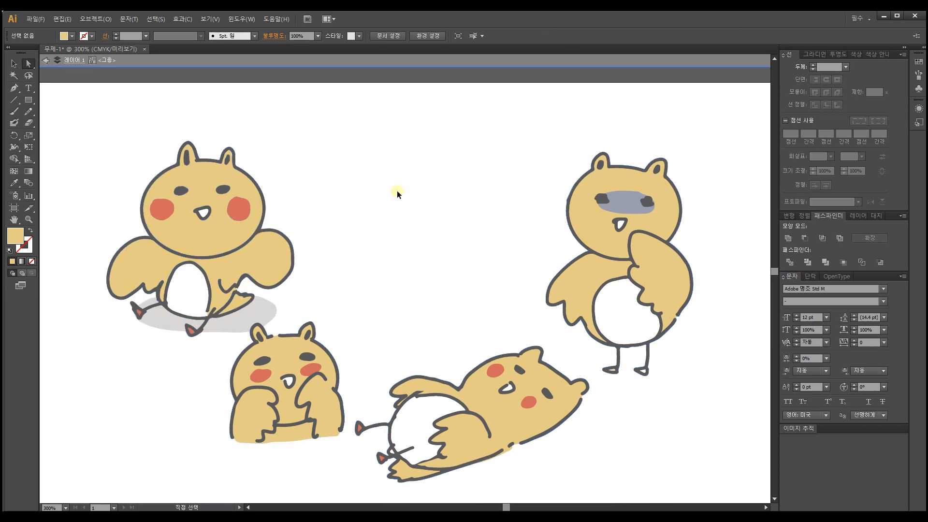
key("ctrl+z")
Step: Move the middle standing character up into the upper row and group its shapes
left_click(14, 63)
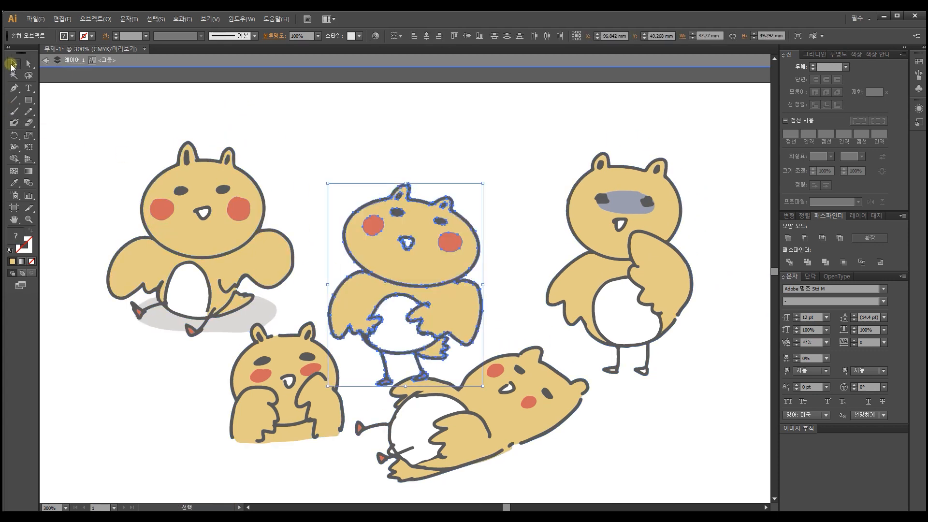
left_click_drag(438, 237, 427, 154)
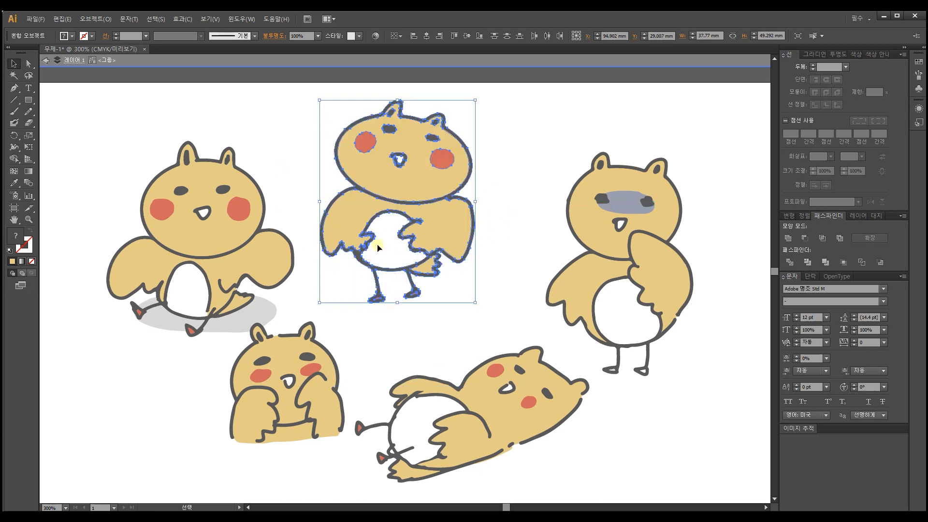
key("a")
key("v")
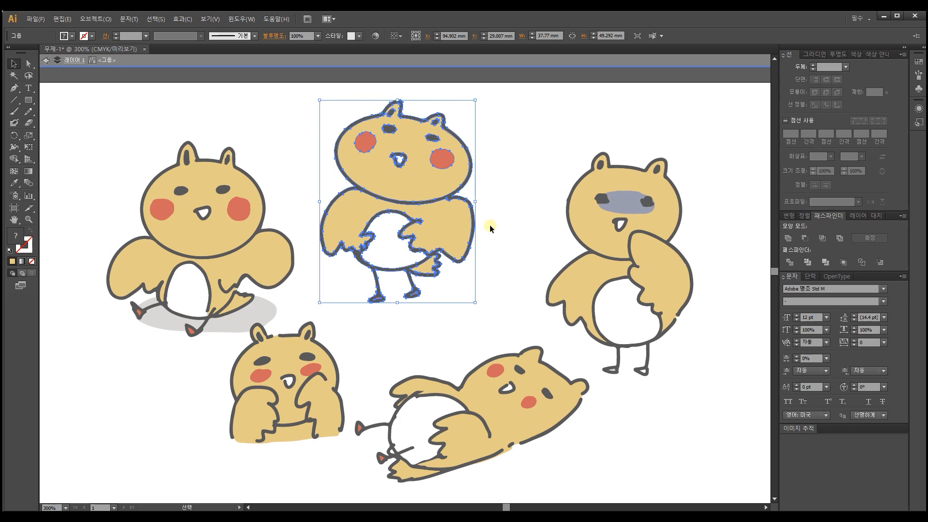
left_click(494, 161)
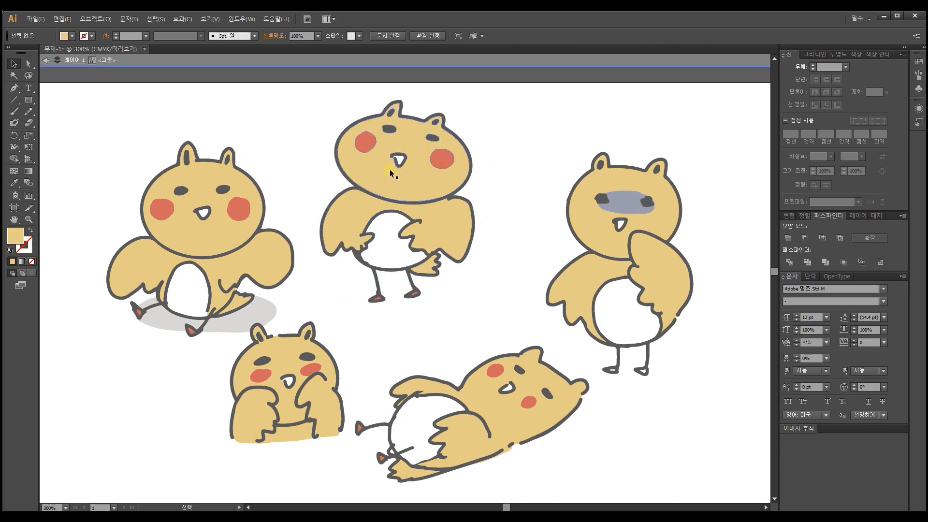
Step: Swap the grouped standing character with the seated one, placing it at the artboard's left and the seated one in the middle
left_click(389, 169)
left_click_drag(368, 174, 469, 300)
left_click_drag(518, 326, 449, 119)
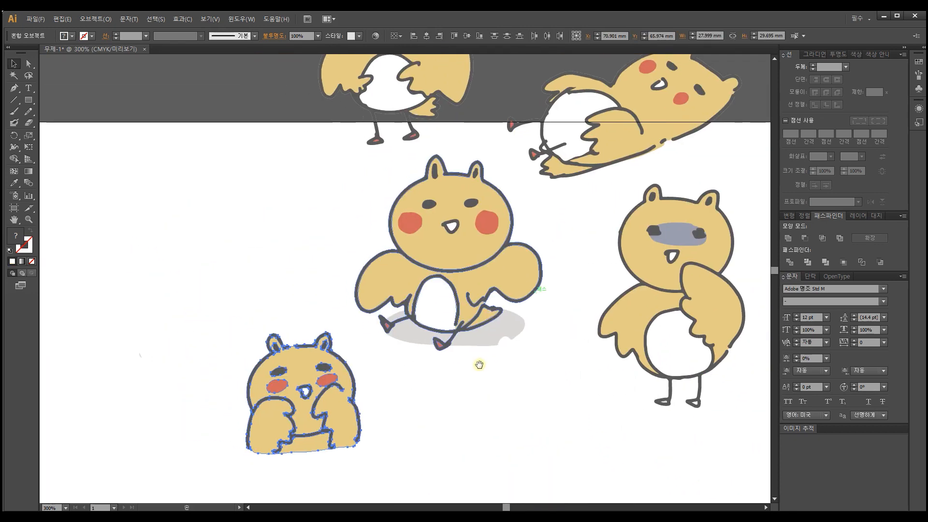
left_click_drag(300, 394, 248, 415)
left_click_drag(336, 123, 211, 260)
left_click_drag(561, 176, 466, 473)
left_click_drag(500, 373, 478, 342)
left_click_drag(230, 184, 165, 236)
Step: Try moving the seated character's head and body shapes separately, and undo each move
left_click_drag(396, 227, 446, 186)
key("ctrl+z")
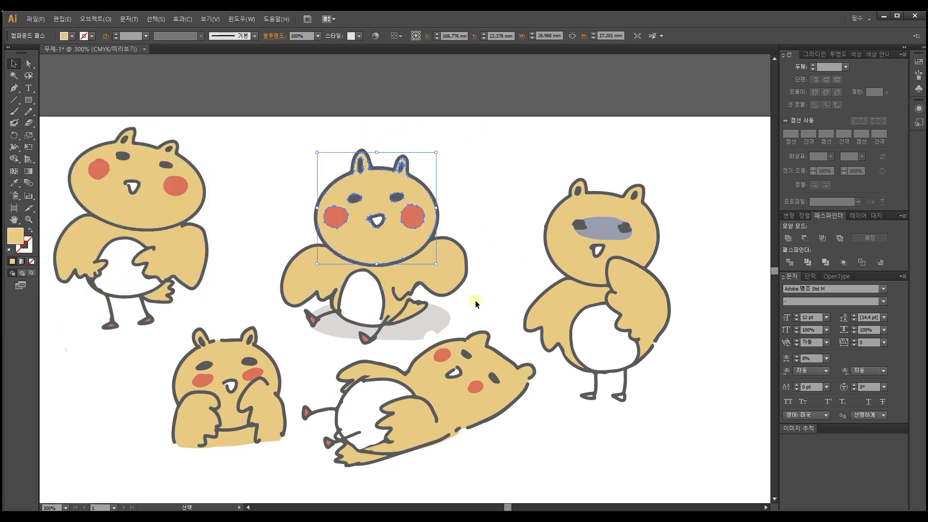
left_click(428, 271)
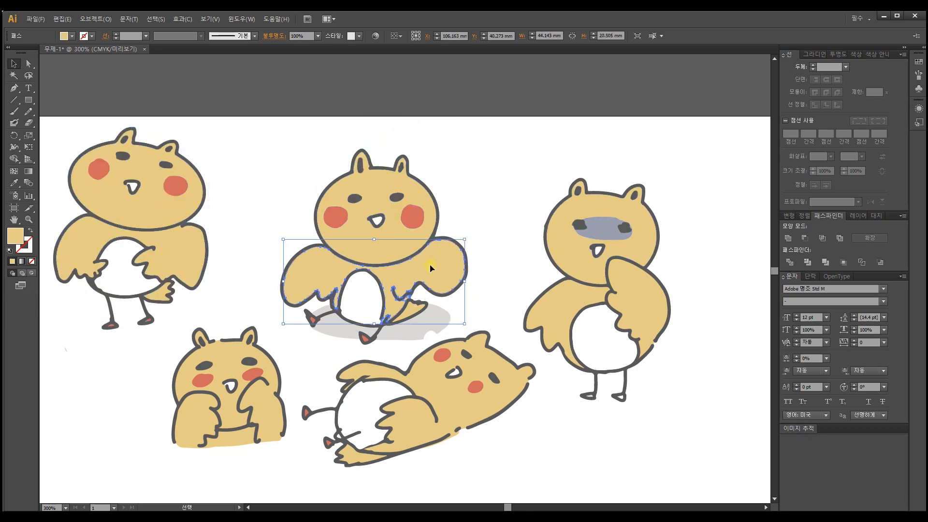
left_click_drag(431, 268, 453, 244)
key("ctrl+z")
left_click_drag(387, 236, 395, 207)
key("ctrl+z")
Step: Group all shapes of the seated character including its grey shadow, then test moving it as one and undo the move
left_click_drag(283, 159, 418, 344)
key("ctrl+g")
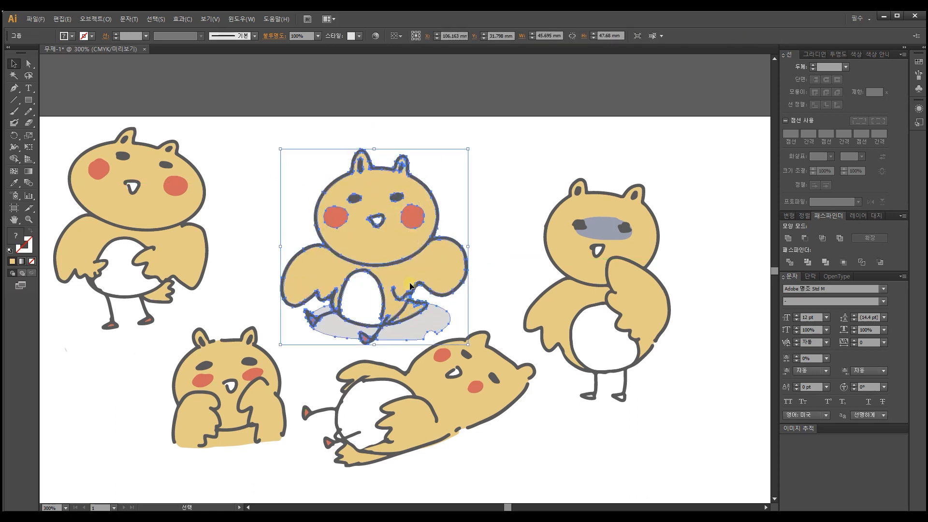
left_click_drag(426, 271, 406, 207)
key("ctrl+z")
Step: Group the shapes of the crouching character and of the right-hand standing character, and space the characters out on the artboard
left_click(470, 398)
left_click_drag(232, 387, 244, 388)
key("ctrl+z")
left_click_drag(169, 327, 285, 465)
key("ctrl+g")
left_click(610, 293)
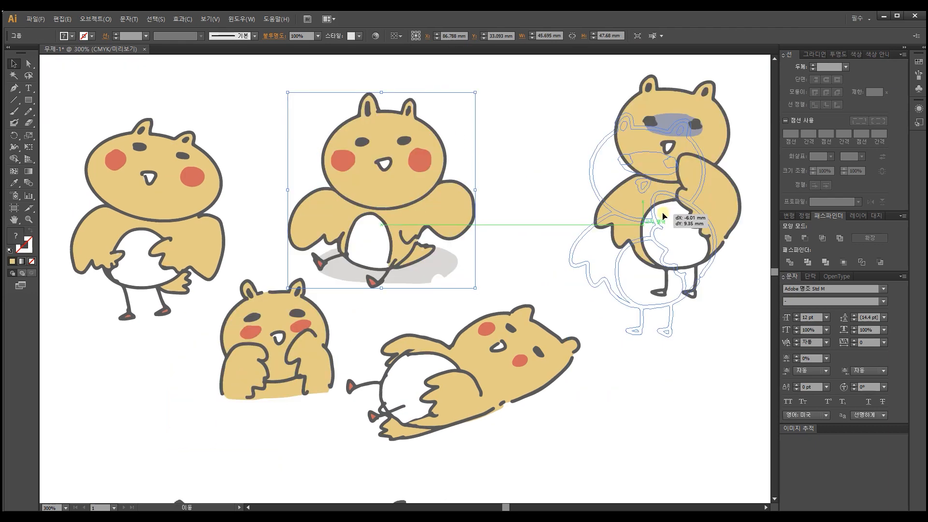
left_click_drag(663, 217, 662, 217)
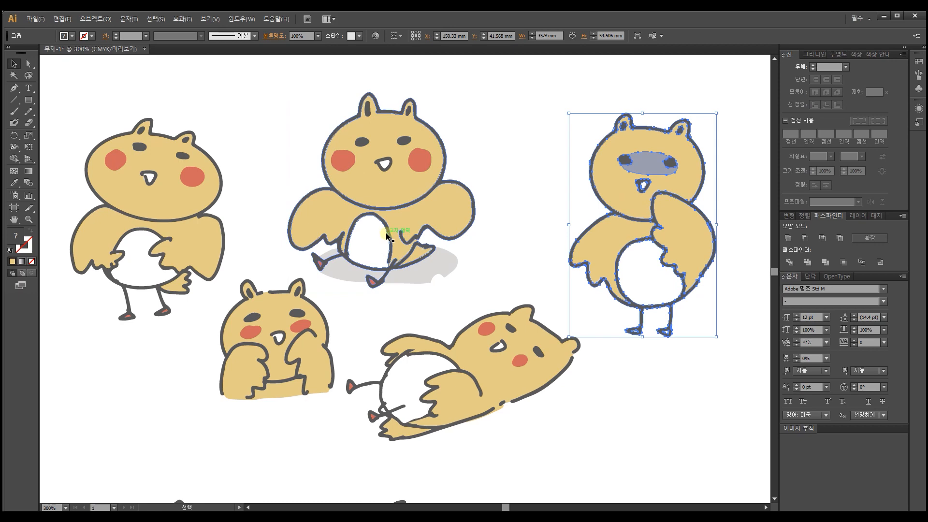
Step: Isolate the seated character's group and delete the small stray speck inside its yellow tail
left_click_drag(361, 201, 494, 221)
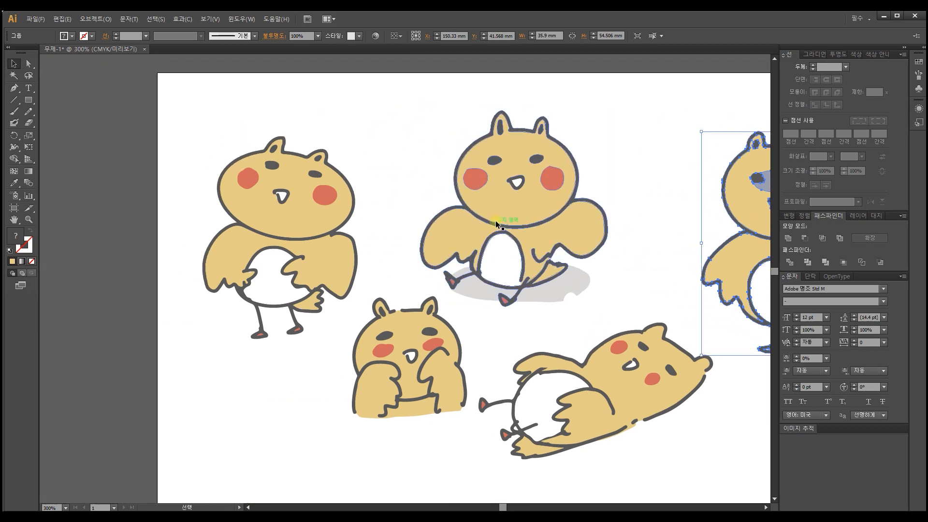
key("ctrl+plus")
key("ctrl+plus")
key("ctrl+plus")
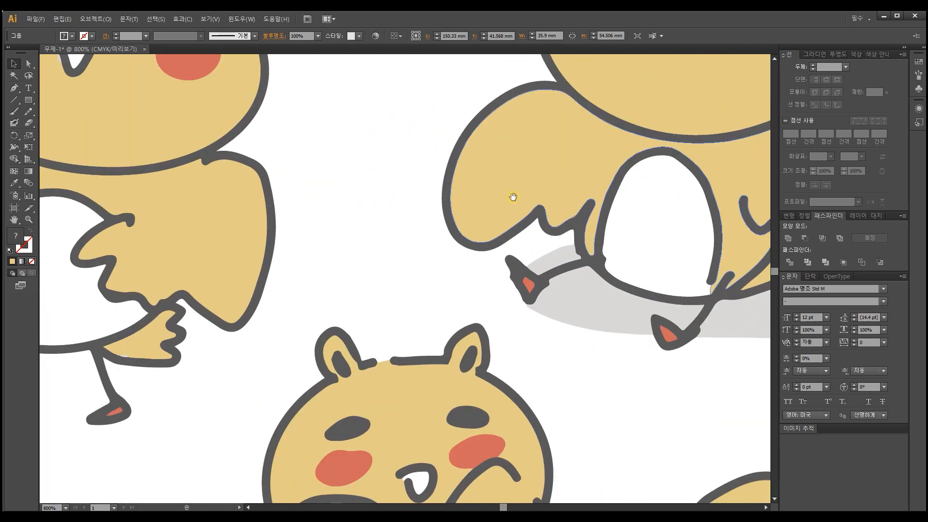
left_click_drag(539, 203, 346, 203)
left_click_drag(529, 197, 323, 197)
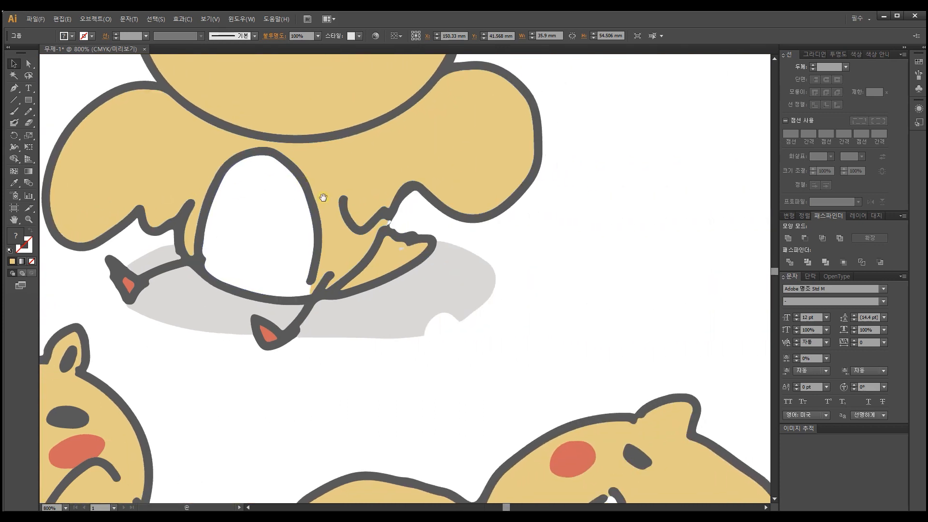
left_click(402, 249)
key("ctrl+plus")
key("ctrl+plus")
key("ctrl+plus")
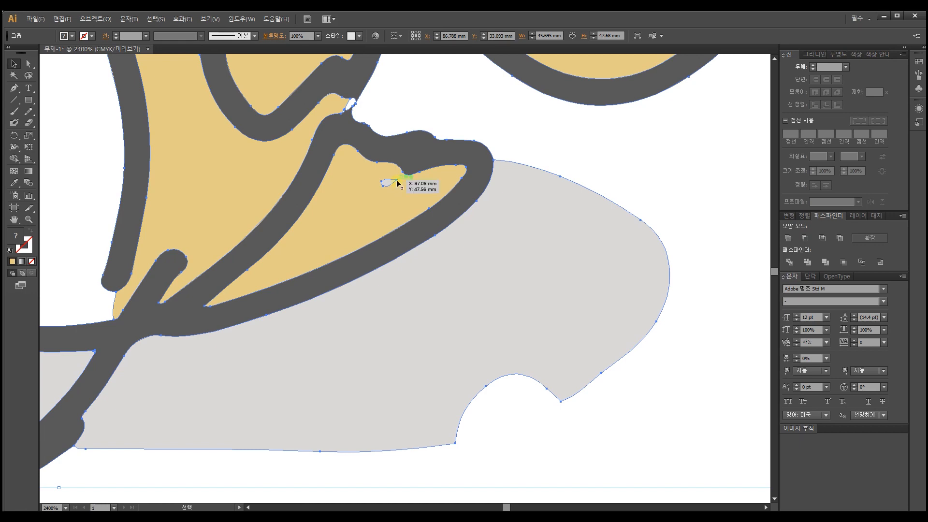
double_click(397, 180)
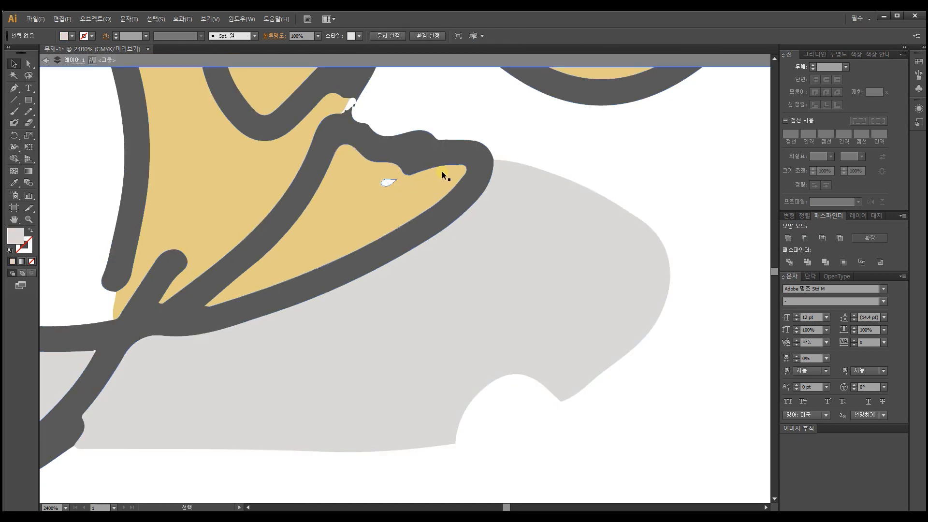
left_click(28, 63)
left_click(387, 182)
key("Delete")
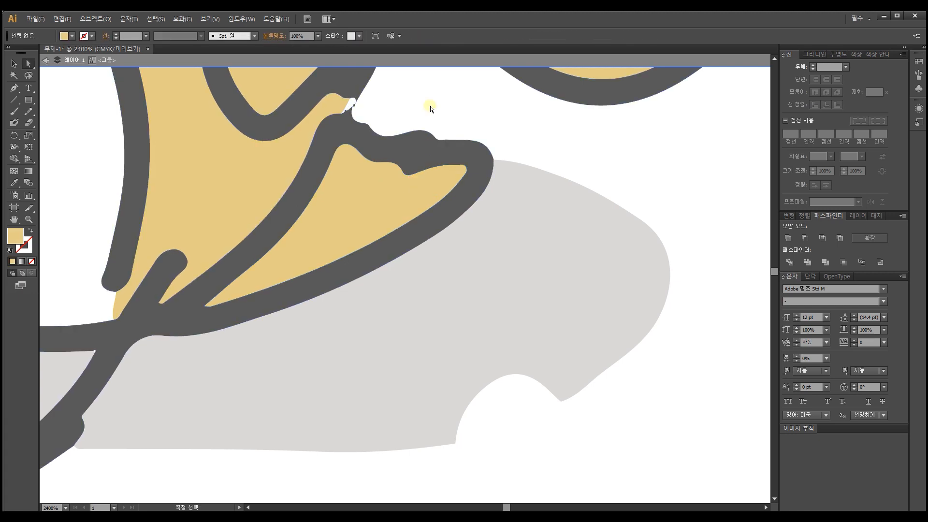
Step: Try shifting the white sliver between the seated character's wing and tail, undo the change, and leave the isolated group
left_click(432, 107)
left_click_drag(403, 106, 464, 265)
left_click(411, 268)
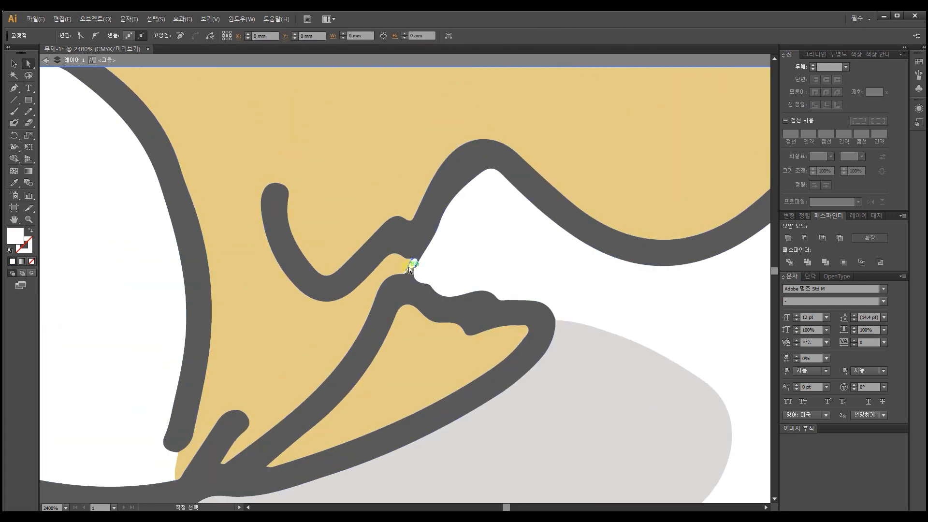
left_click_drag(405, 271, 421, 264)
key("ctrl+z")
key("ctrl+z")
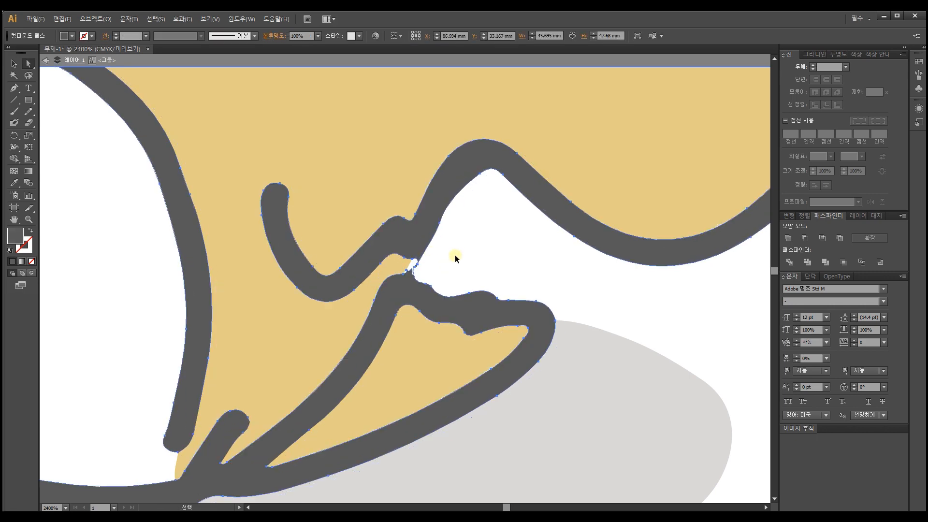
double_click(457, 254)
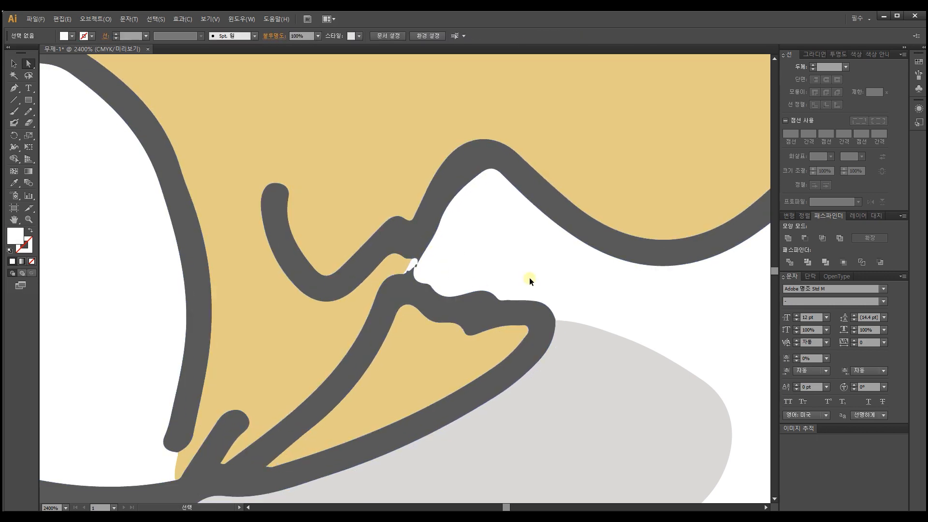
Step: Remove the anchor points around the notch in the seated character's grey shadow to close its lower edge
key("ctrl+minus")
key("ctrl+minus")
key("ctrl+minus")
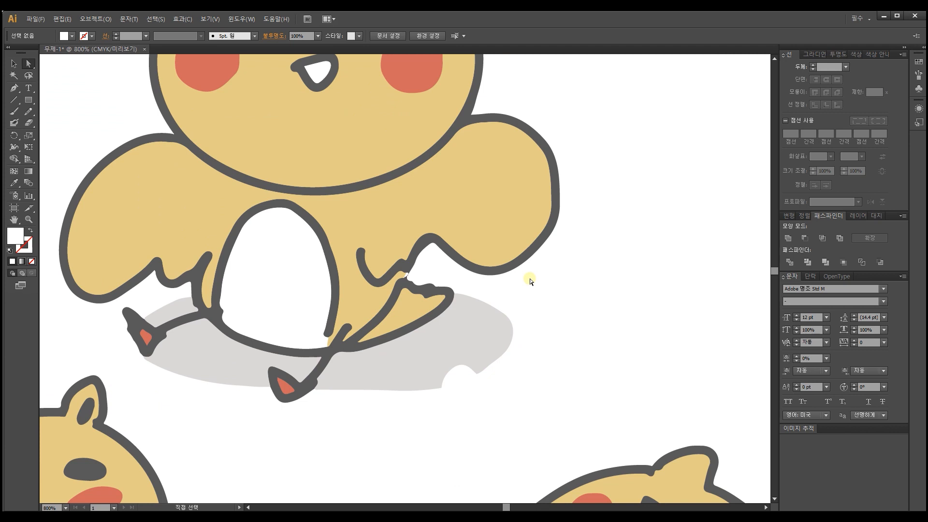
left_click(468, 366)
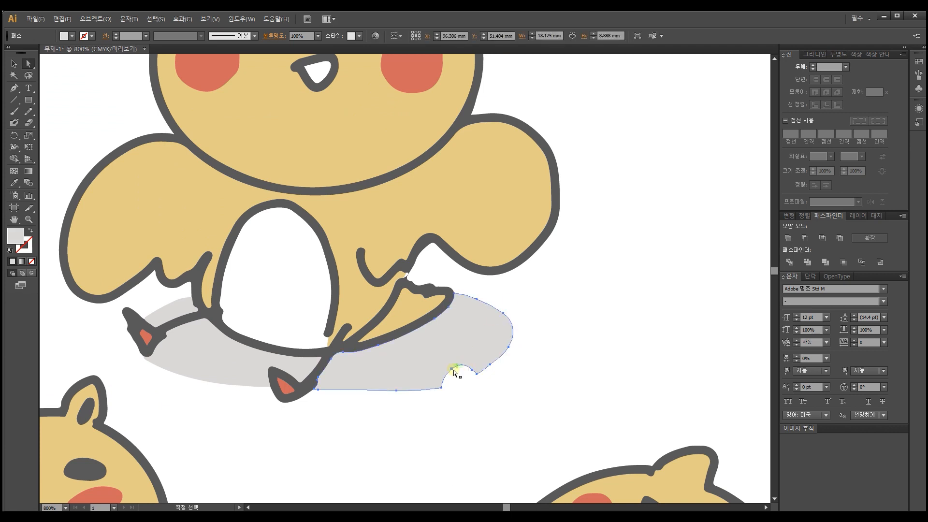
left_click(452, 369)
left_click(14, 88)
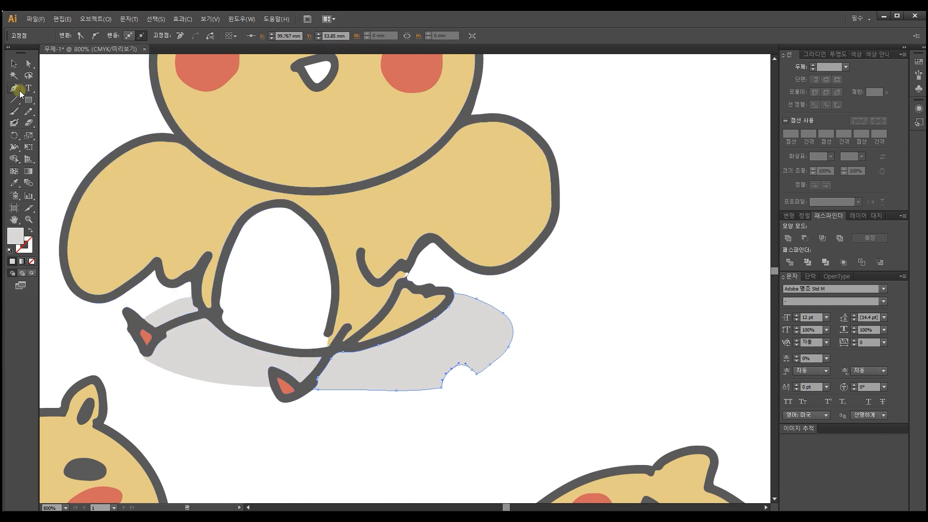
left_click(452, 369)
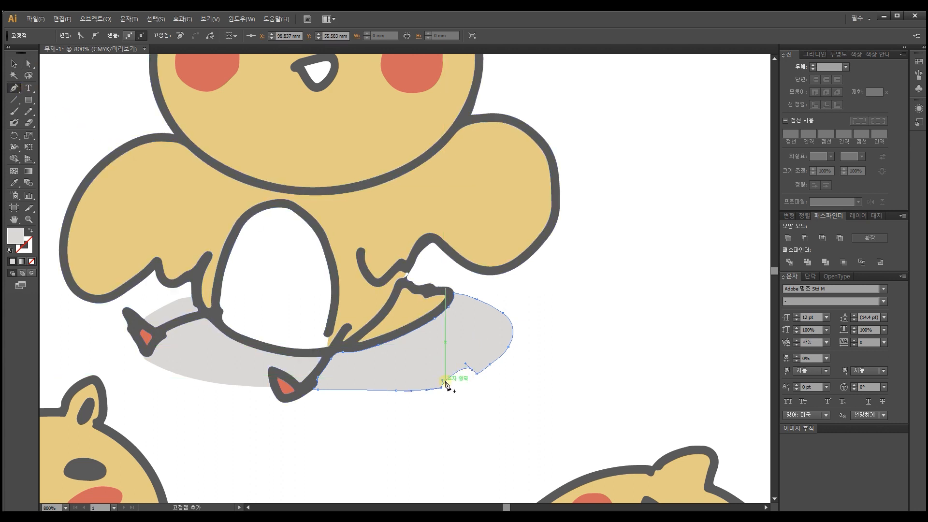
left_click(441, 387)
left_click(472, 371)
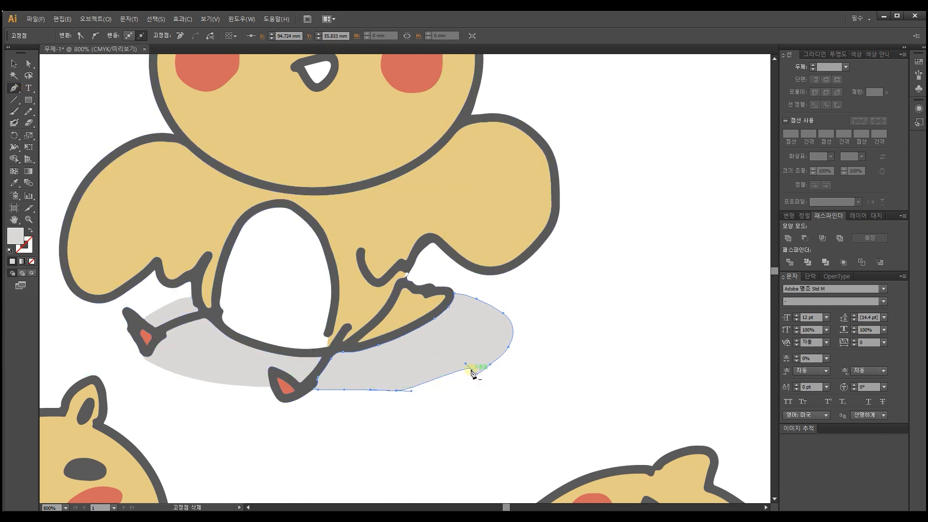
left_click(473, 372)
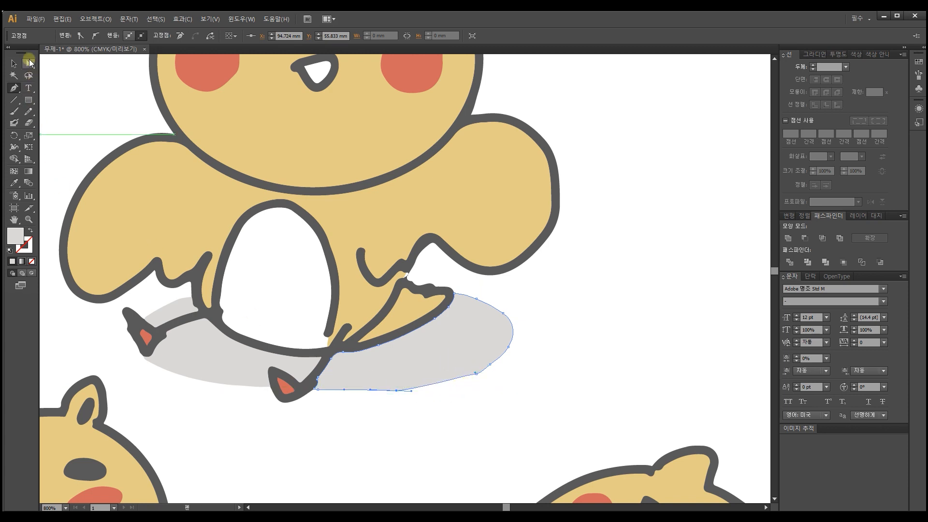
Step: Shift the lower anchor point of the seated character's grey shadow along its edge to smooth the curve, and deselect the shadow
left_click(28, 64)
left_click_drag(475, 375, 448, 385)
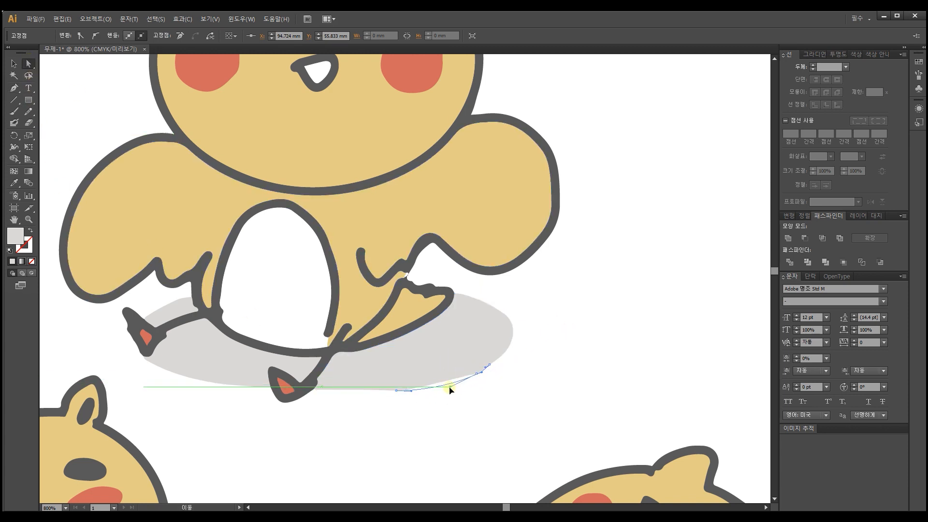
left_click(526, 363)
Step: Inspect the outlines and fills of all five traced characters up close for remaining gaps and flaws
left_click_drag(472, 188, 524, 286)
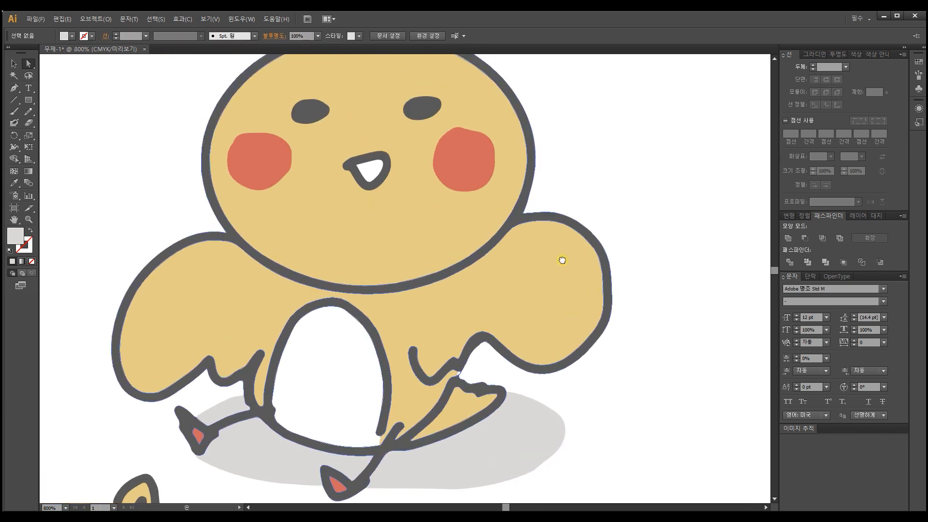
left_click_drag(562, 259, 520, 342)
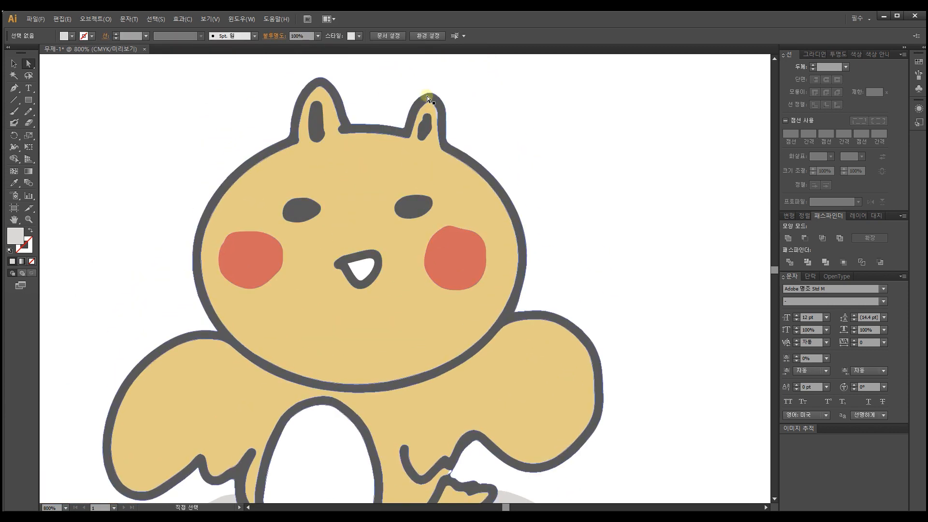
left_click_drag(587, 385, 331, 129)
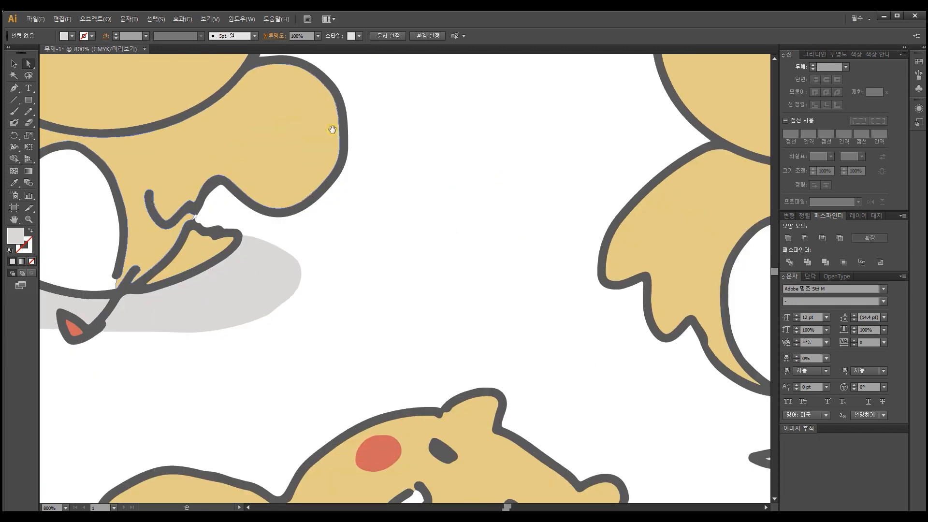
left_click_drag(477, 288, 226, 288)
left_click_drag(419, 240, 310, 356)
left_click_drag(373, 194, 370, 275)
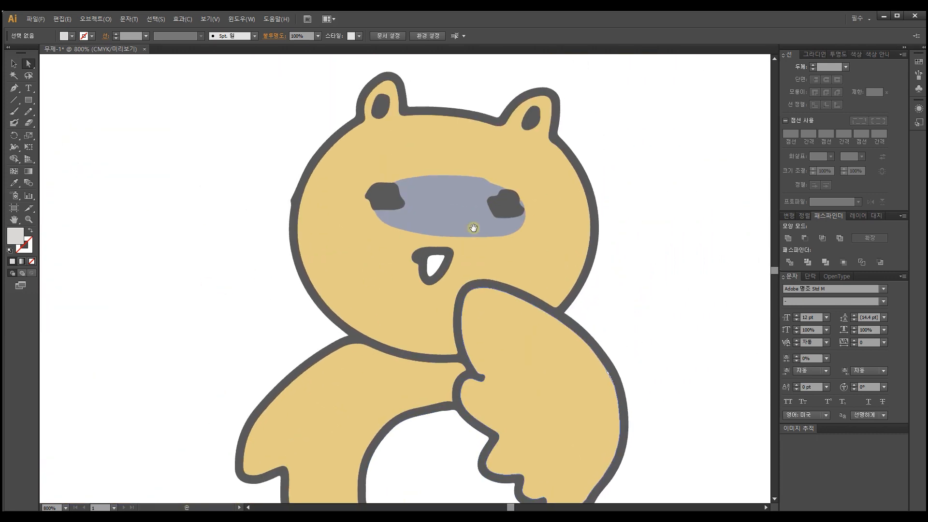
left_click_drag(203, 265, 503, 25)
left_click_drag(359, 321, 495, 118)
left_click_drag(383, 194, 436, 151)
left_click_drag(247, 141, 179, 143)
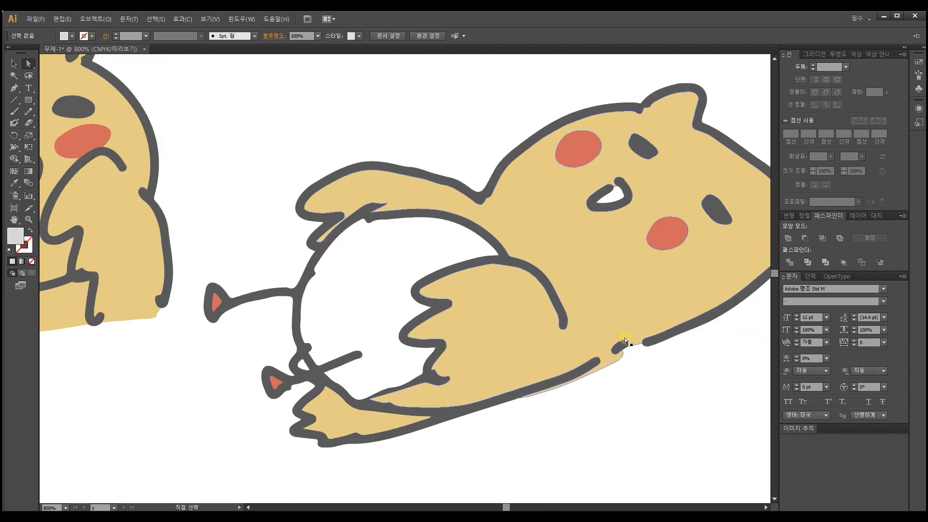
left_click(612, 344)
left_click_drag(636, 245, 586, 279)
left_click_drag(311, 153, 487, 162)
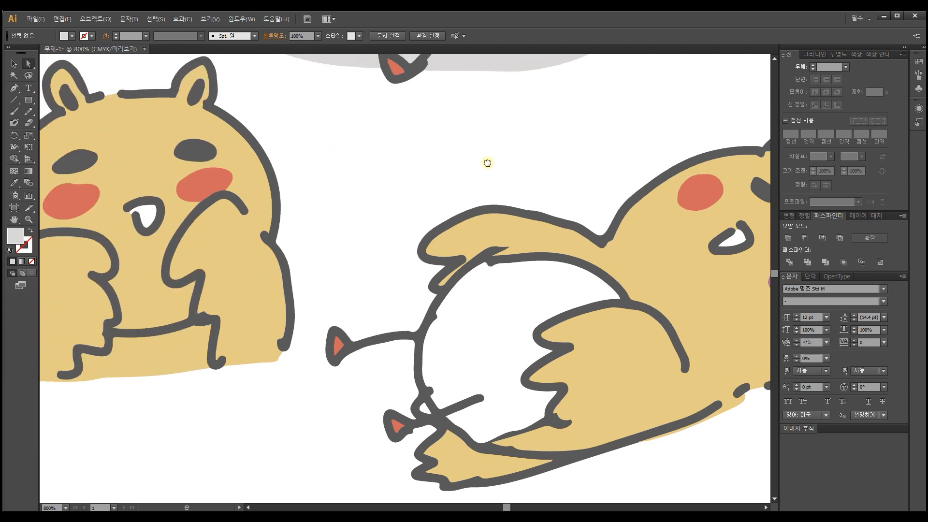
left_click_drag(248, 171, 393, 180)
mouse_move(226, 156)
left_mouse_down()
mouse_move(341, 190)
mouse_move(353, 240)
left_mouse_up()
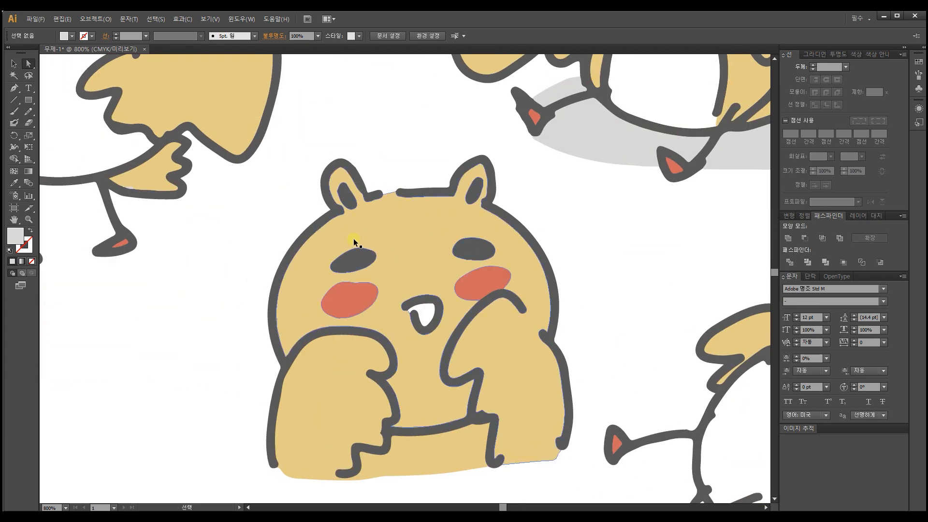
key("ctrl+minus")
key("ctrl+minus")
key("ctrl+plus")
key("ctrl+plus")
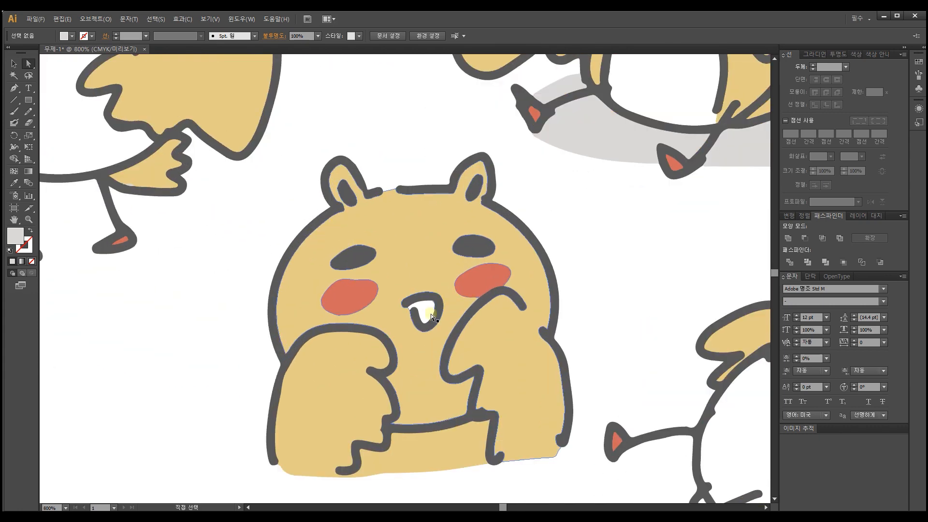
left_click(407, 303)
left_click_drag(340, 100, 484, 422)
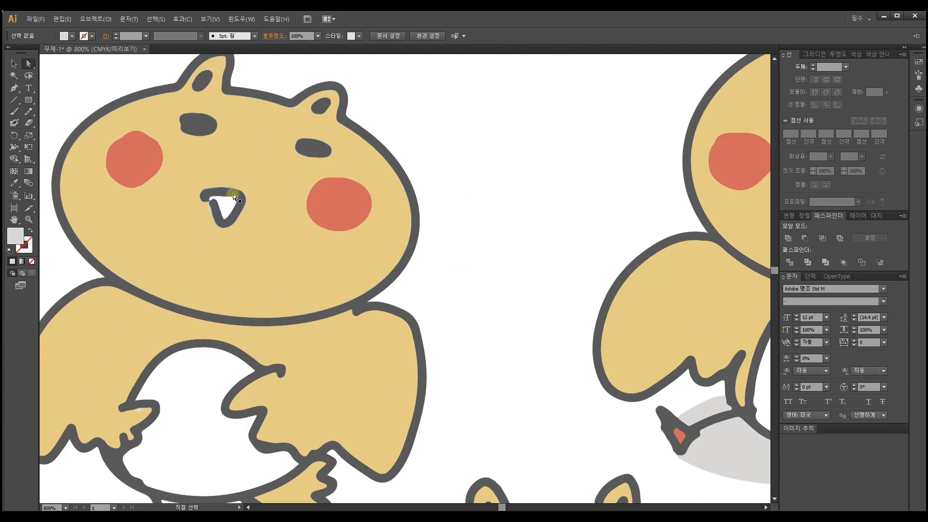
left_click_drag(385, 235, 191, 187)
scroll(436, 271, "down", 2)
Step: Review the five cleaned-up characters together on the artboard, along with the artwork below them
left_click(15, 63)
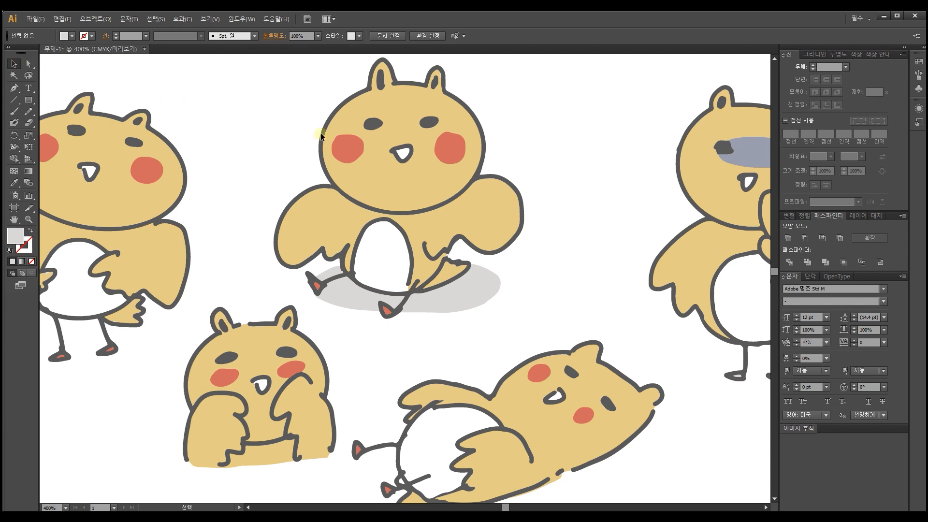
key("ctrl+minus")
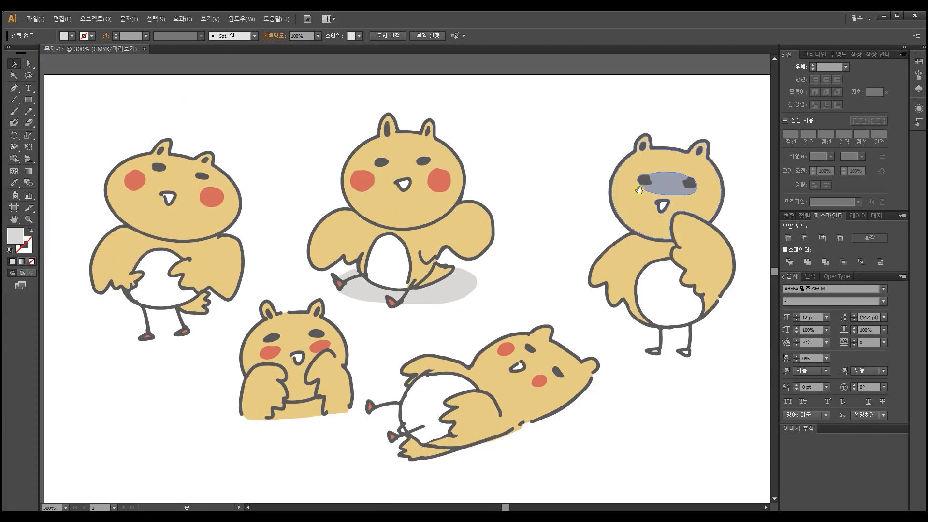
mouse_move(637, 188)
left_mouse_down()
mouse_move(625, 137)
mouse_move(633, 196)
left_mouse_up()
key("ctrl+minus")
key("ctrl+minus")
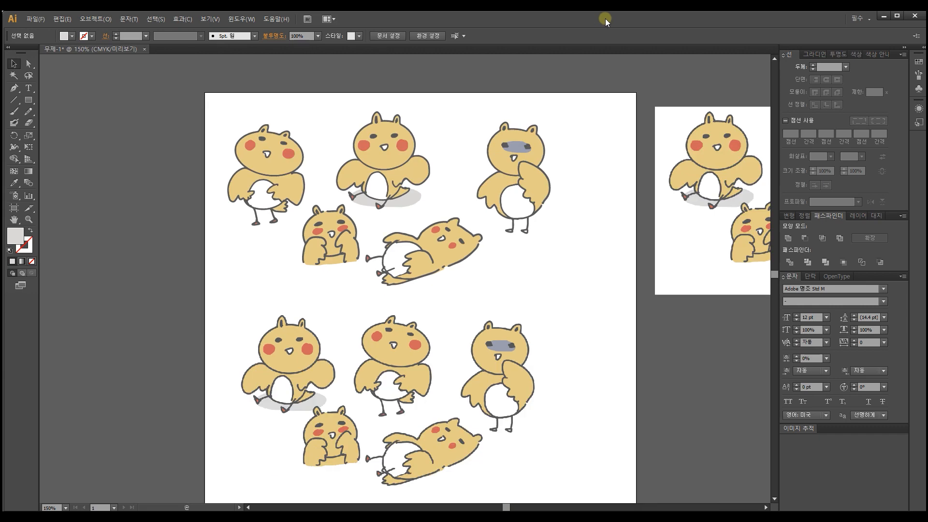
left_click_drag(504, 213, 409, 190)
mouse_move(196, 333)
left_mouse_down()
mouse_move(650, 353)
mouse_move(611, 352)
left_mouse_up()
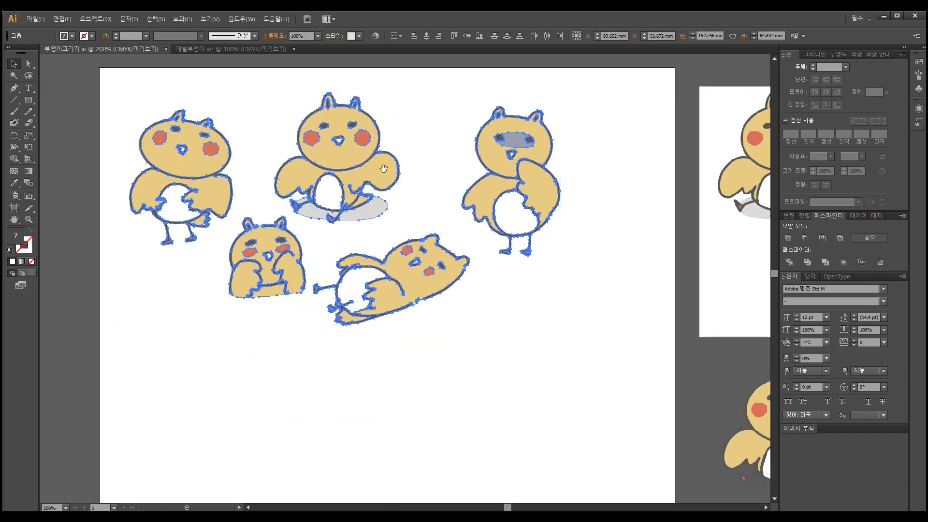
left_click_drag(383, 169, 406, 196)
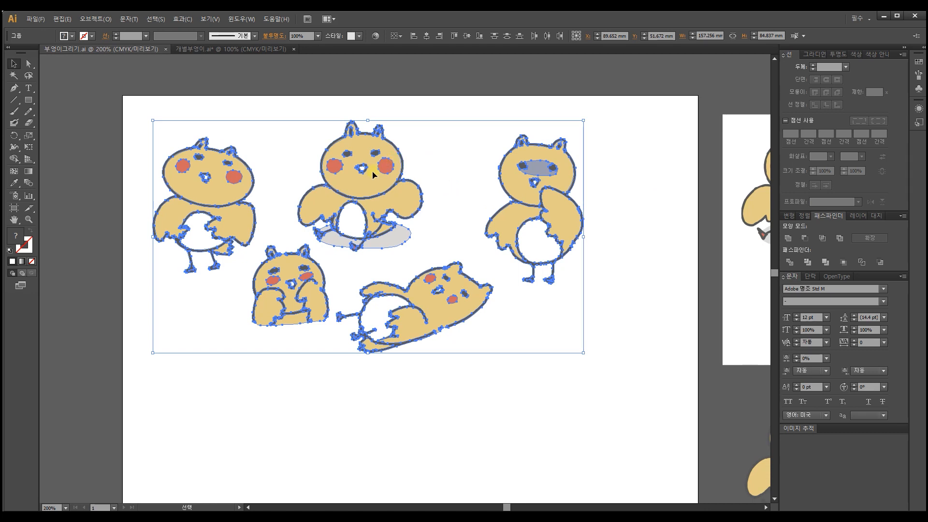
Step: Copy the five character groups from 부엉이그리기.ai into the empty 개별부엉이.ai document and place them on the upper part of its artboard
left_click(242, 46)
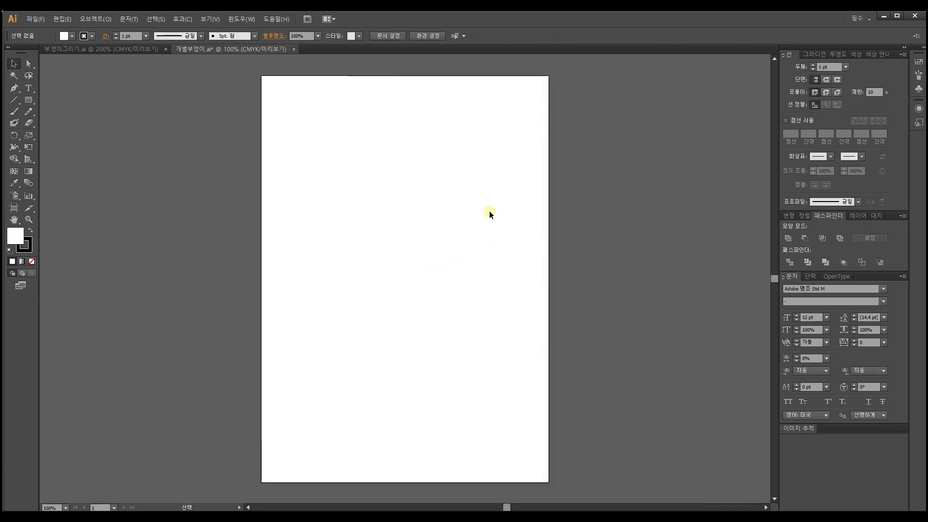
left_click(104, 48)
left_click_drag(357, 195, 401, 139)
left_click(577, 191)
key("ctrl+=")
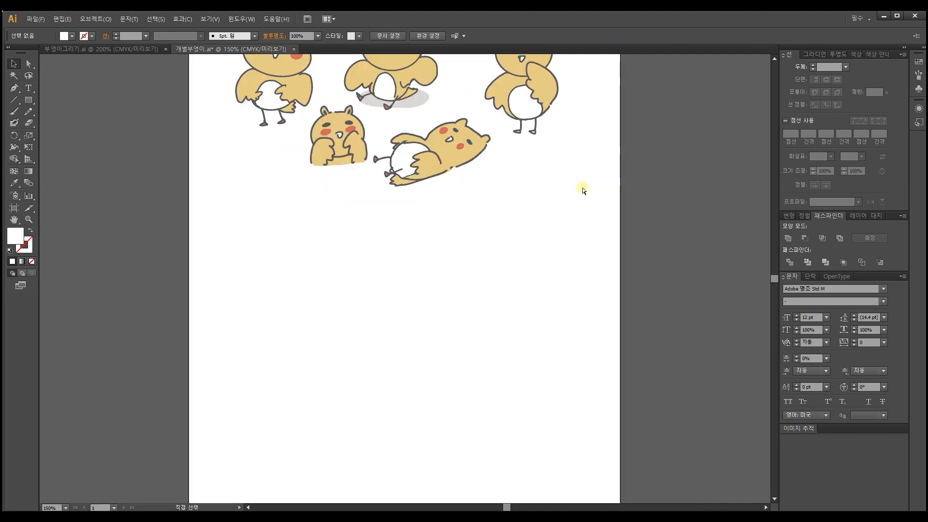
left_click_drag(603, 182, 575, 309)
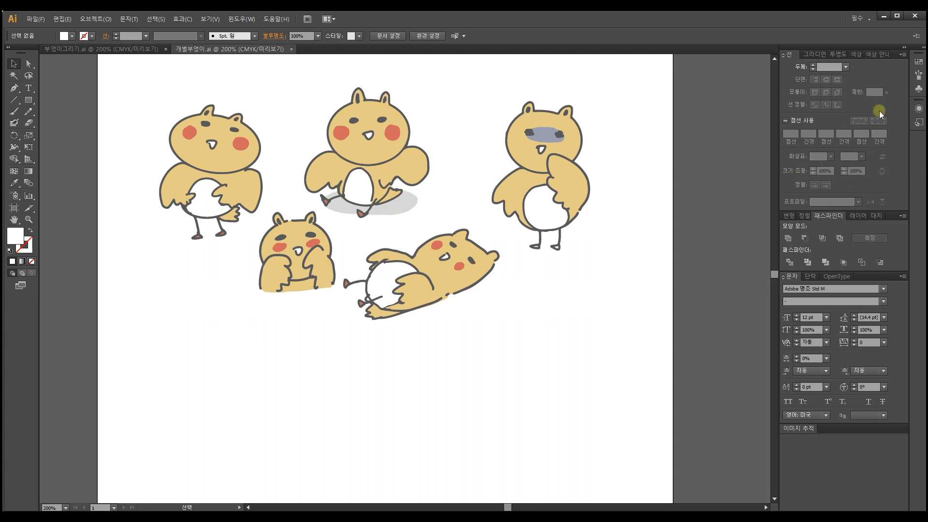
Step: Show the Layers panel for the 개별부엉이.ai document
left_click(239, 19)
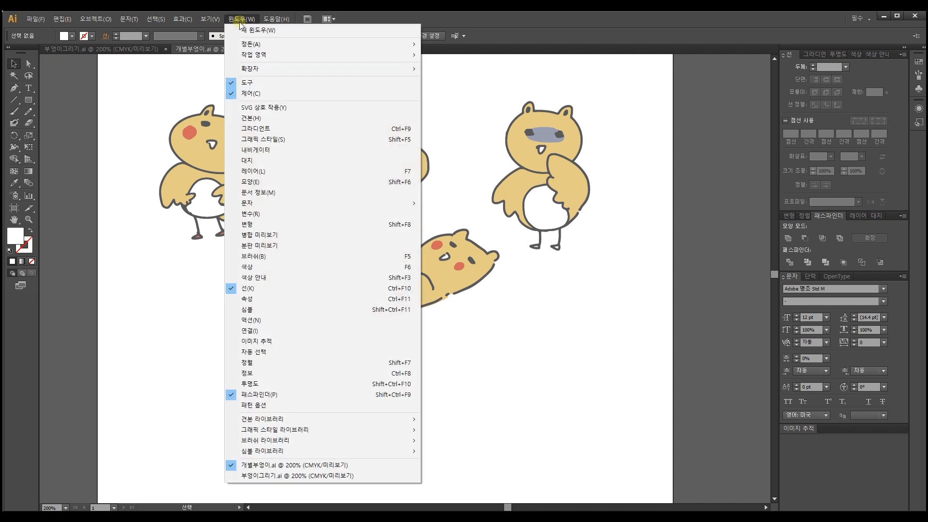
mouse_move(266, 73)
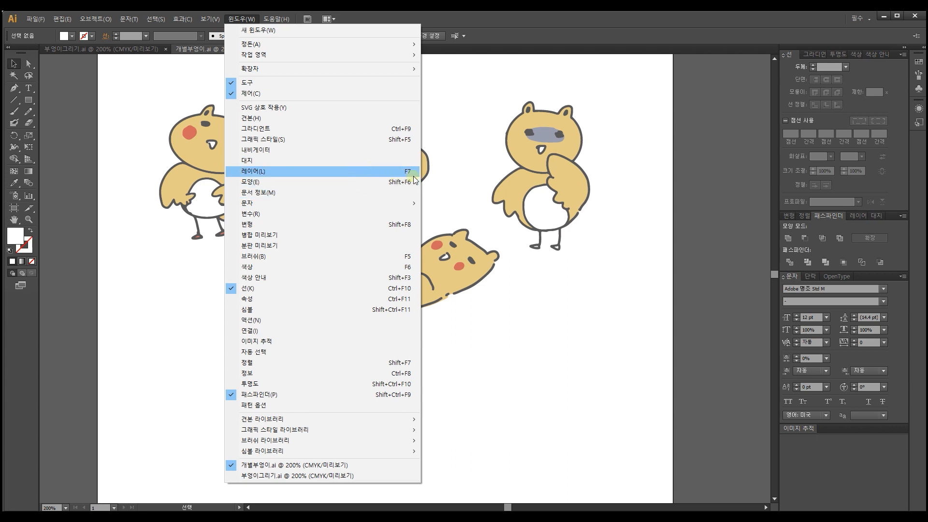
left_click(268, 172)
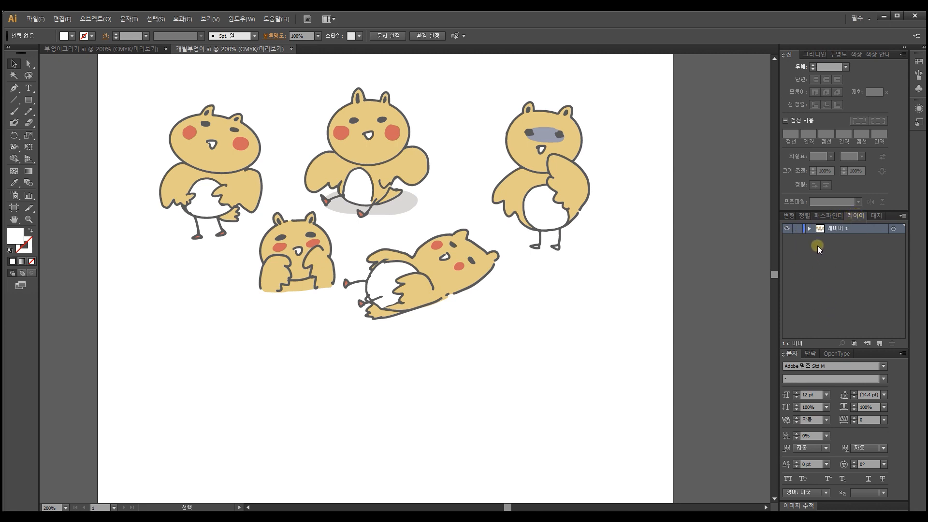
Step: Arrange the character groups with the two standing ones flanking the seated one above, and the crouching and reclining ones below
left_click(477, 280)
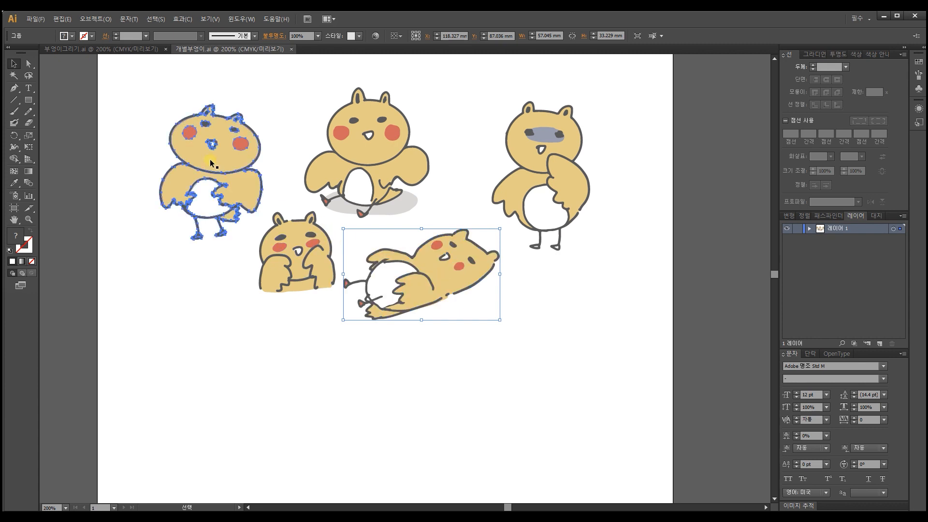
left_click(233, 172)
left_click_drag(232, 171, 219, 155)
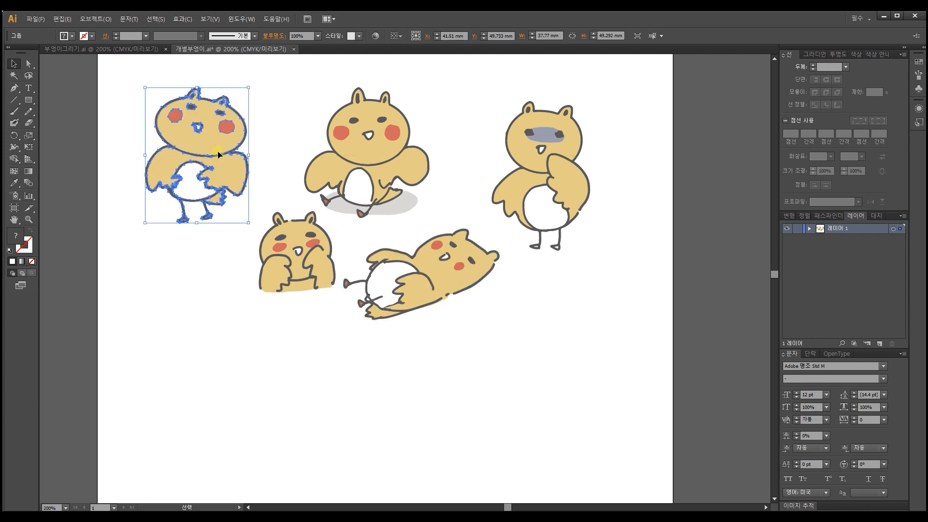
left_click(367, 158)
left_click_drag(536, 164, 492, 152)
left_click_drag(300, 269, 272, 297)
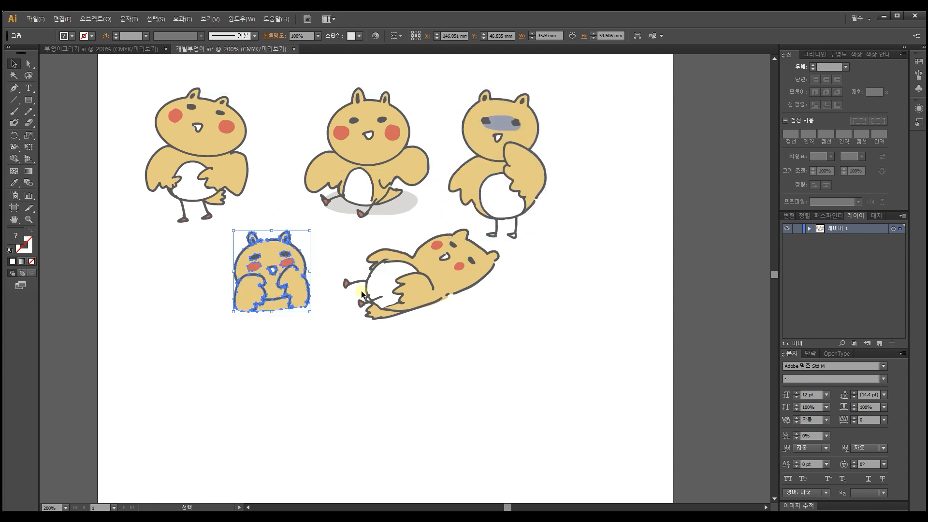
left_click_drag(411, 295, 406, 300)
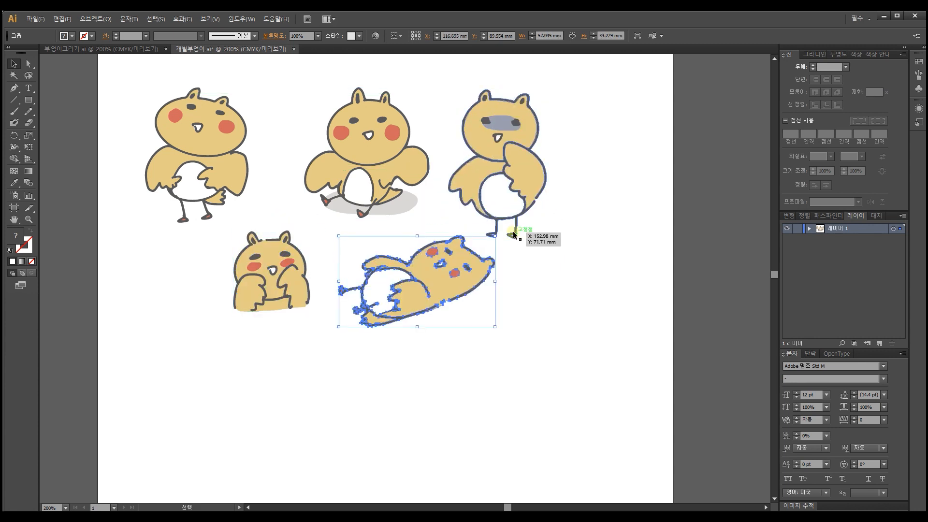
Step: Create a second layer, move the seated character onto it by cutting and pasting, and position it between the two standing characters
left_click(879, 344)
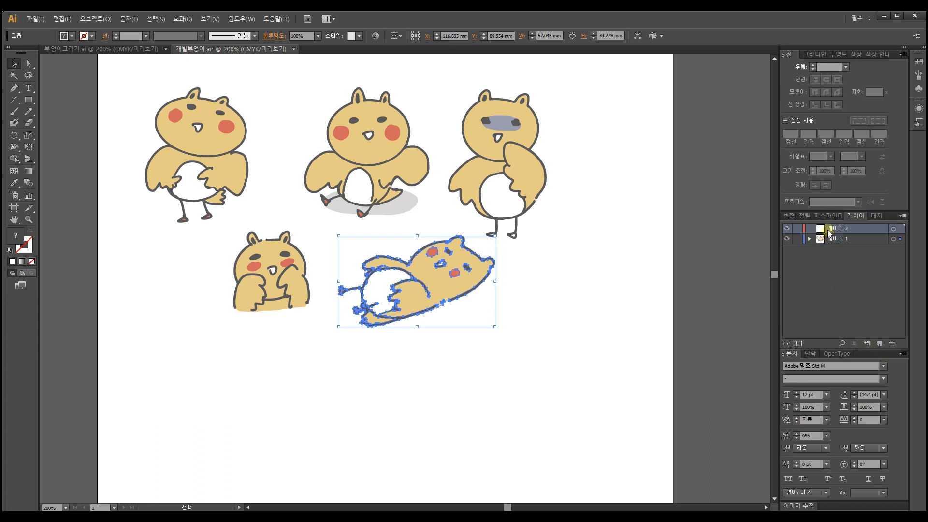
left_click(357, 144)
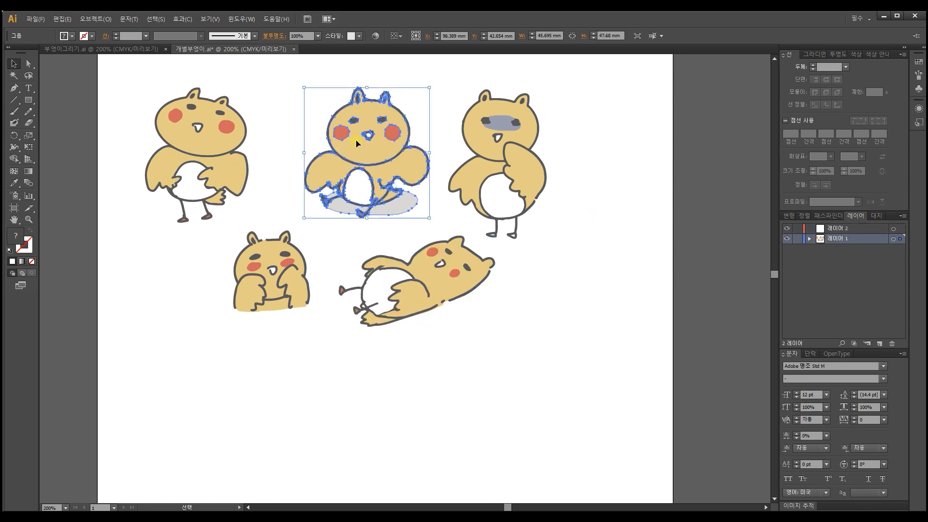
key("Delete")
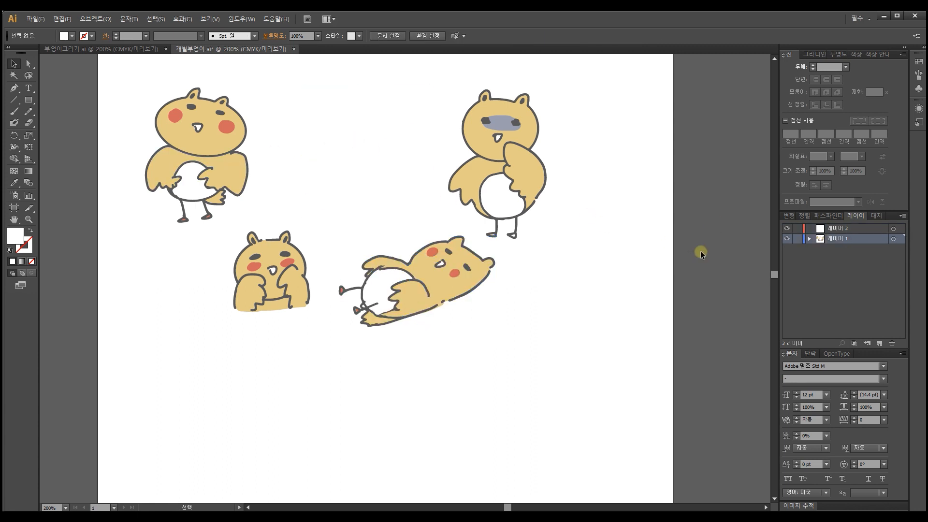
left_click(843, 227)
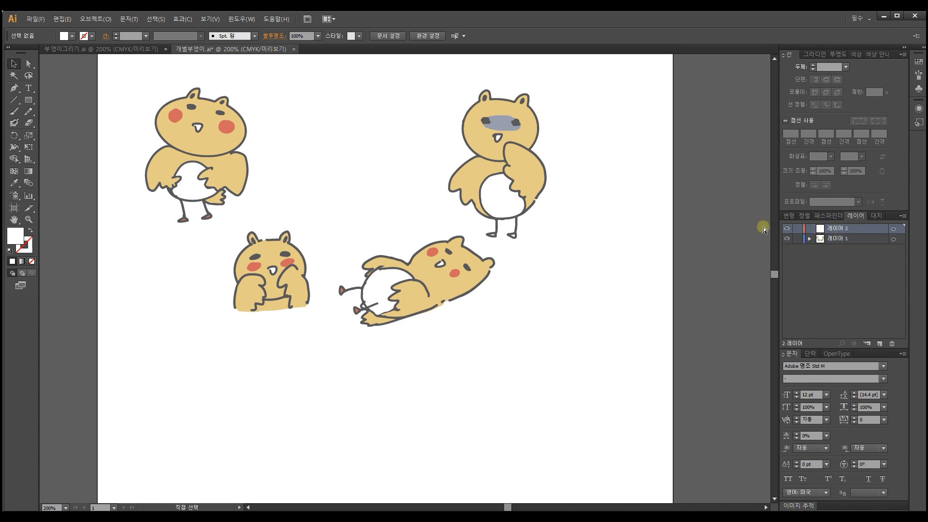
key("ctrl+v")
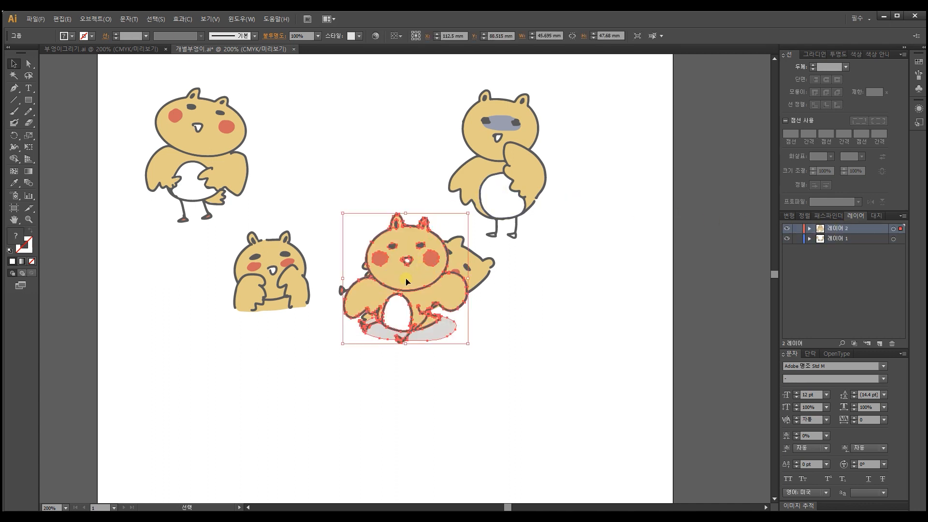
left_click_drag(406, 282, 346, 168)
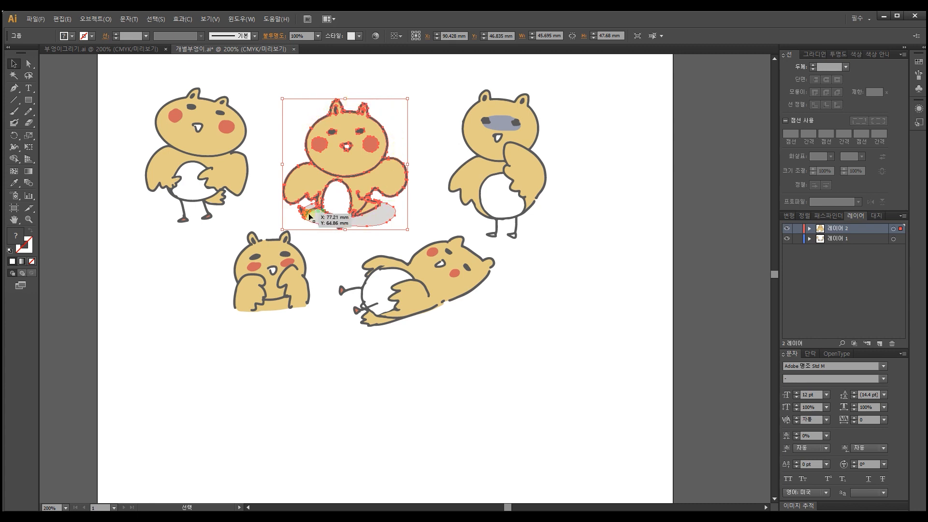
left_click_drag(342, 177, 341, 169)
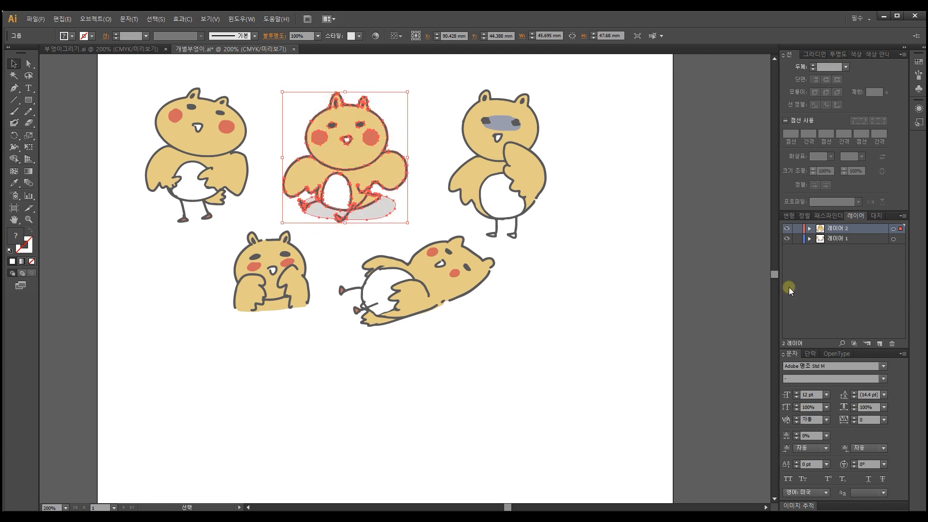
Step: Create a third layer, move the standing character with the shaded eyes onto it by cutting and pasting, and place it beside the seated one
left_click(883, 346)
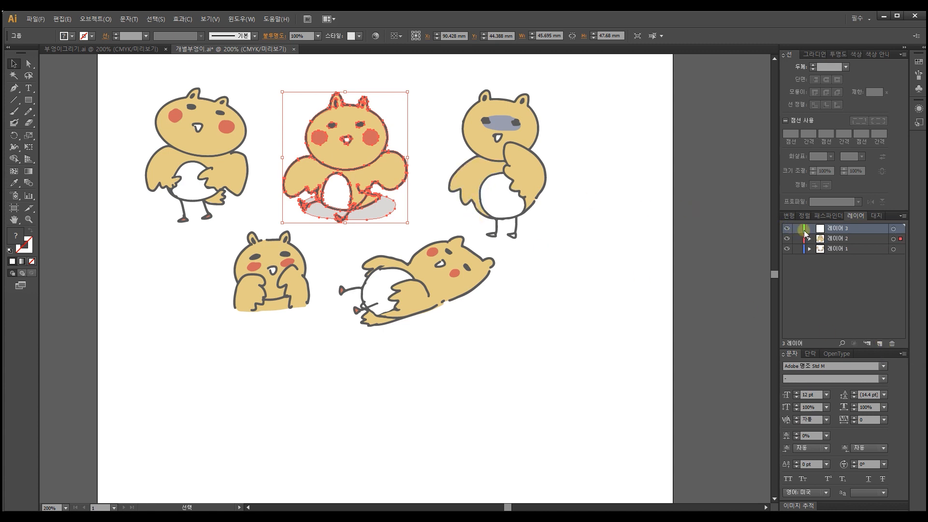
left_click(493, 162)
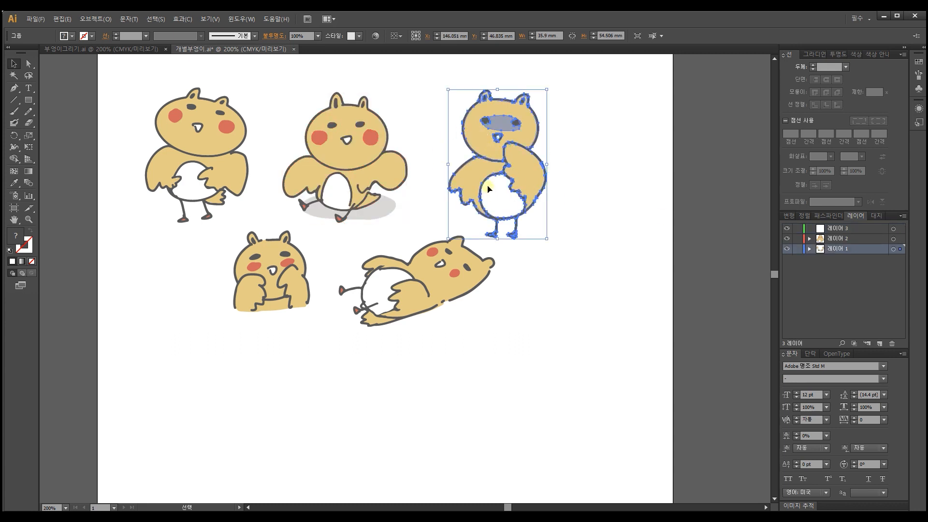
key("Delete")
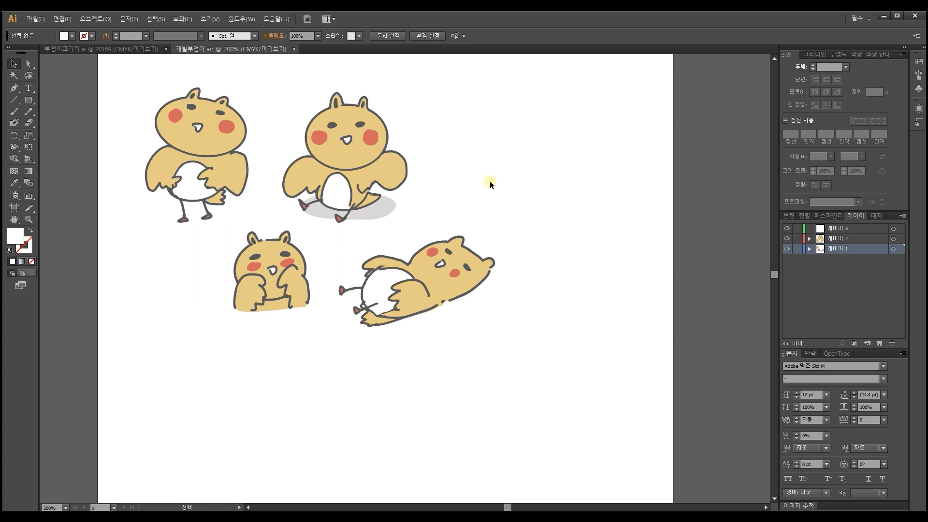
left_click(862, 229)
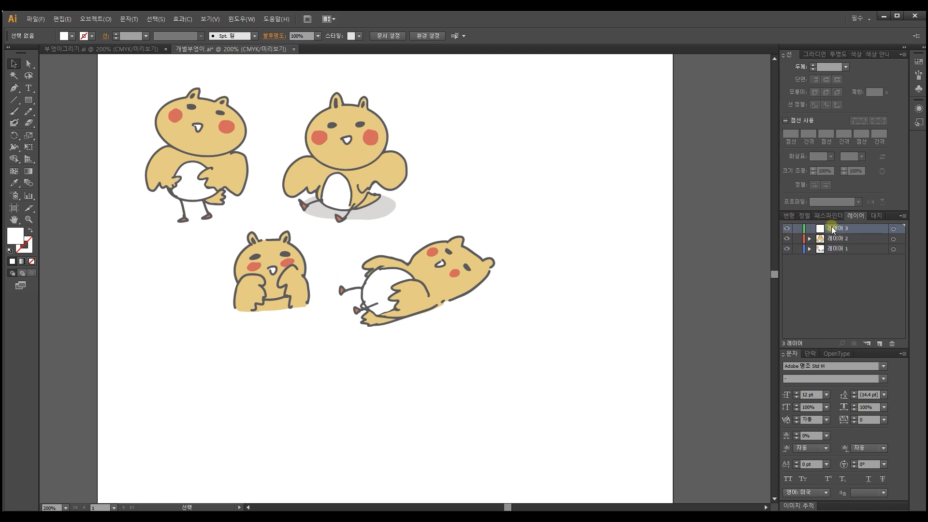
key("ctrl+v")
left_click_drag(417, 271, 502, 151)
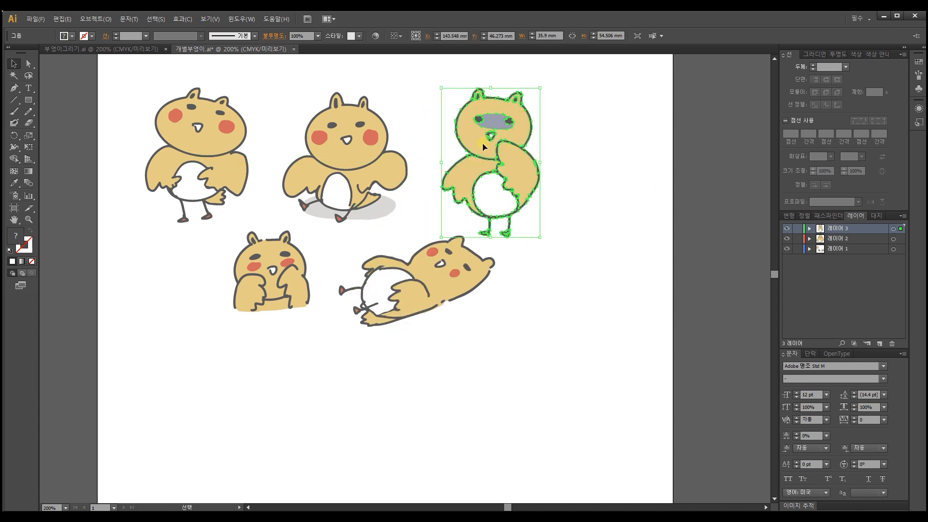
Step: Create a fourth layer and move it to the top of the layer stack
left_click(255, 305)
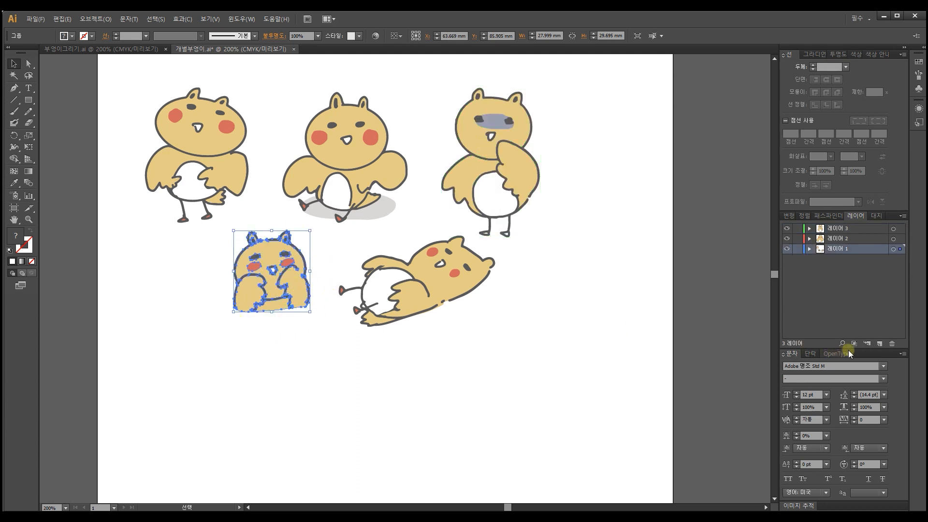
left_click(880, 343)
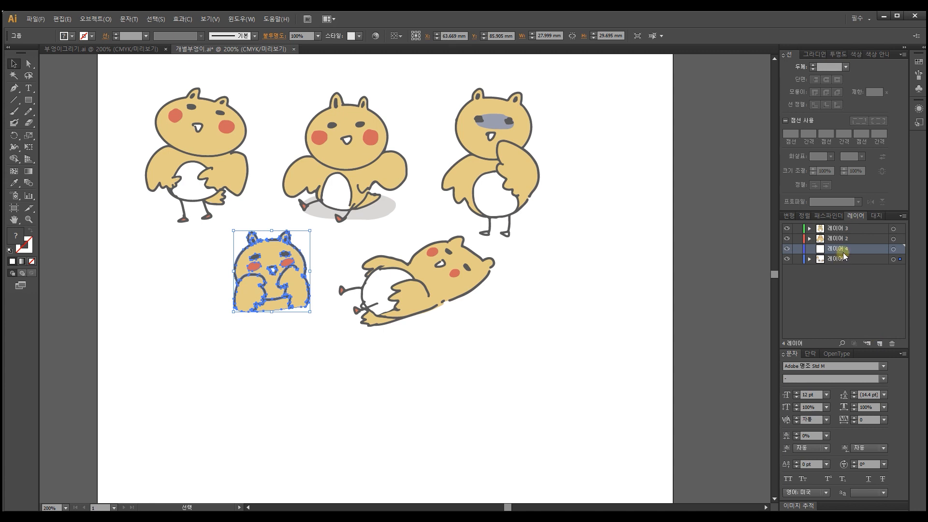
left_click_drag(841, 250, 833, 228)
left_click(832, 228)
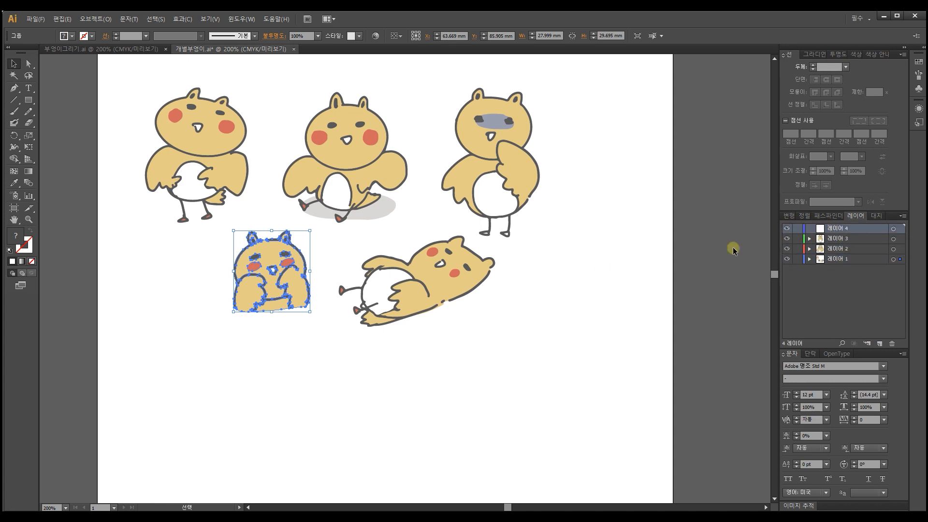
Step: Move the crouching character onto layer 4 by cutting and pasting, and position it below the upper row, left of the reclining one
left_click(319, 293)
left_click(282, 273)
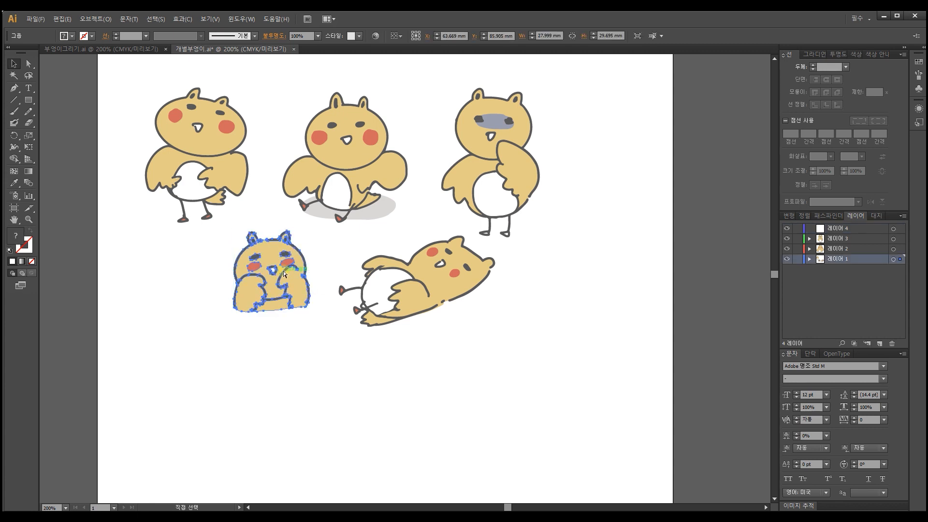
key("Delete")
left_click(800, 277)
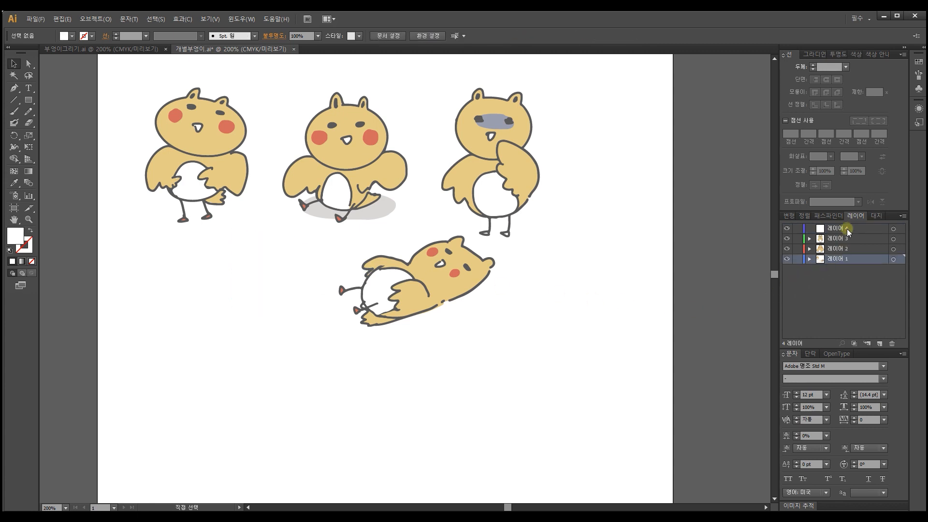
left_click(847, 233)
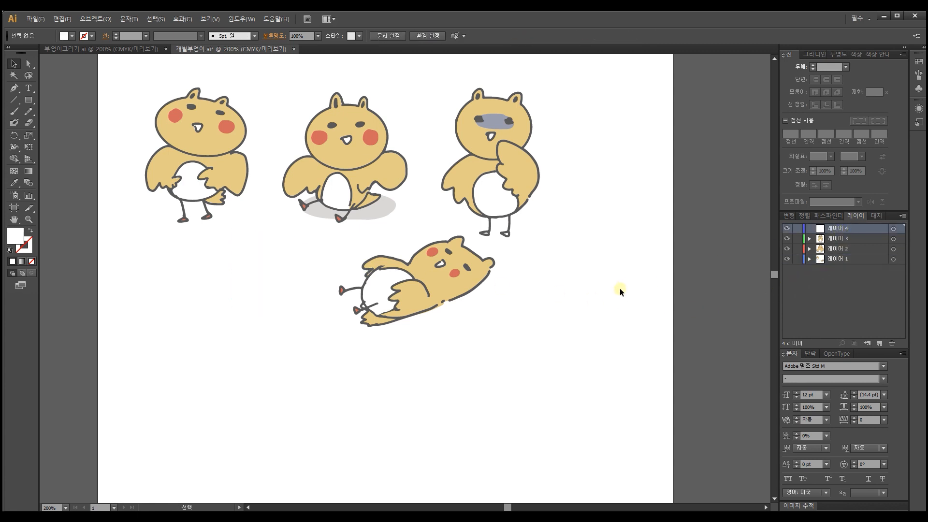
key("ctrl+v")
left_click_drag(435, 281, 289, 272)
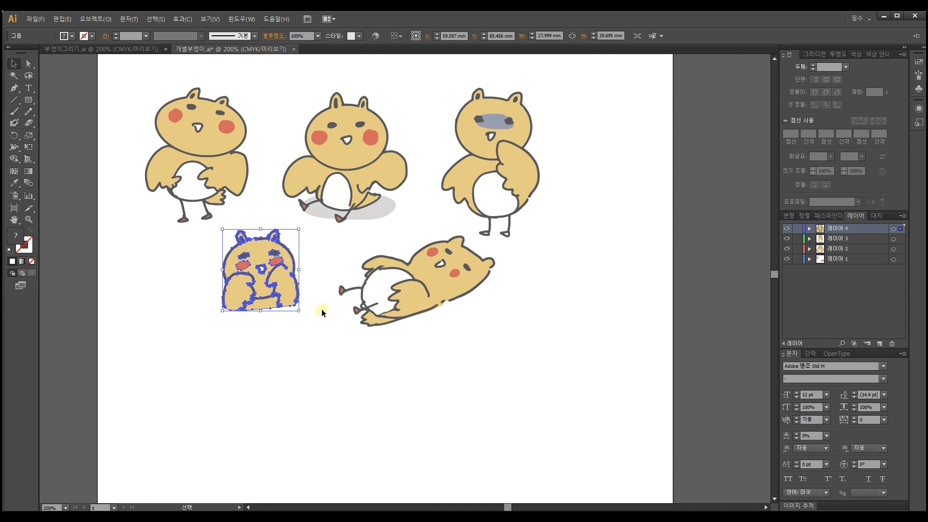
left_click(305, 347)
left_click(208, 154)
left_click(258, 265)
left_click(215, 189)
left_click(239, 264)
left_click(318, 261)
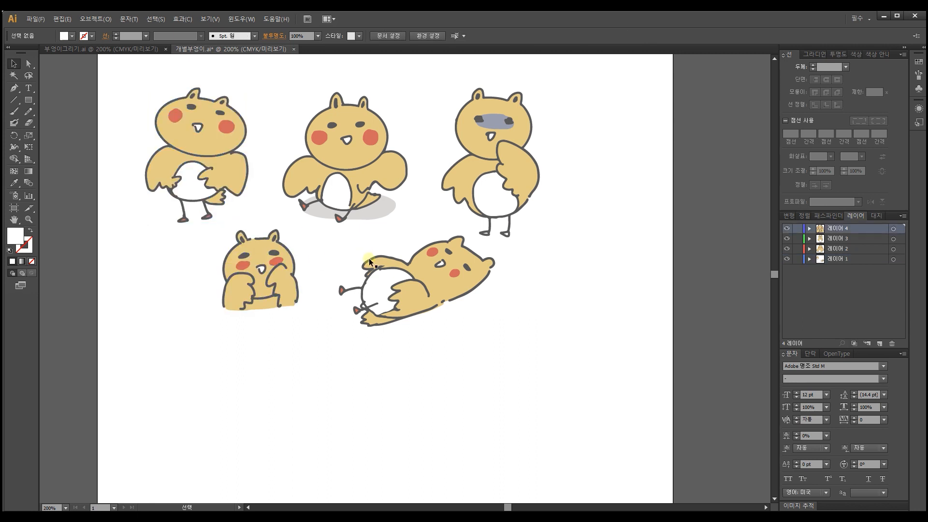
left_click(369, 258)
left_click(280, 264)
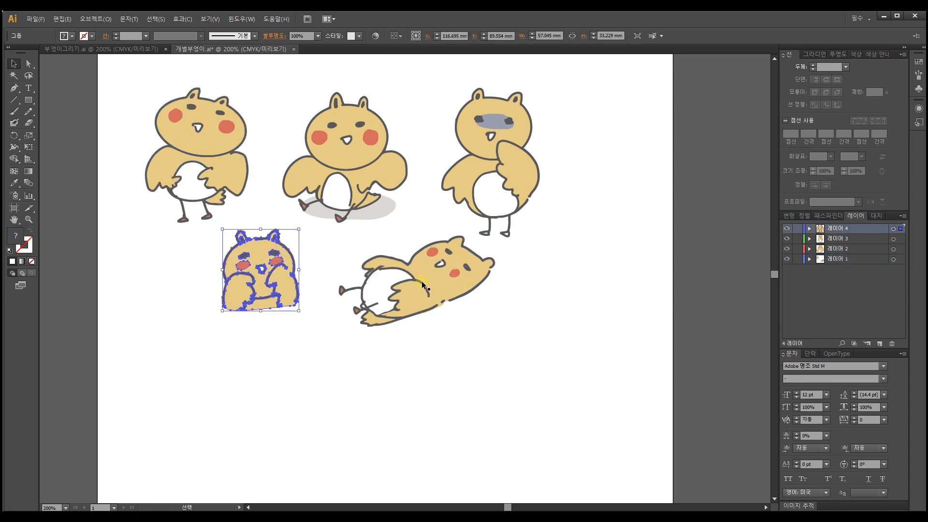
Step: Create a fifth layer, move the reclining character onto it by cutting and pasting, and position it beside the crouching one
left_click(881, 344)
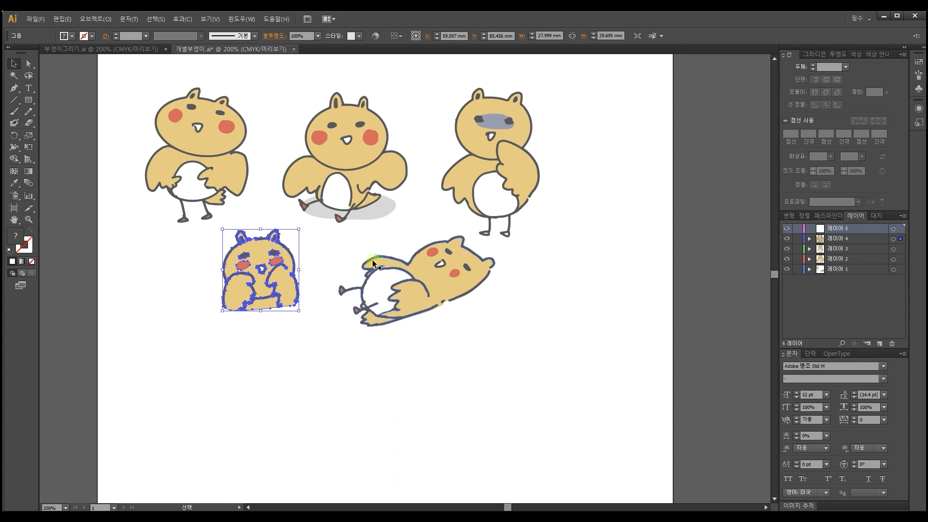
left_click(436, 280)
key("a")
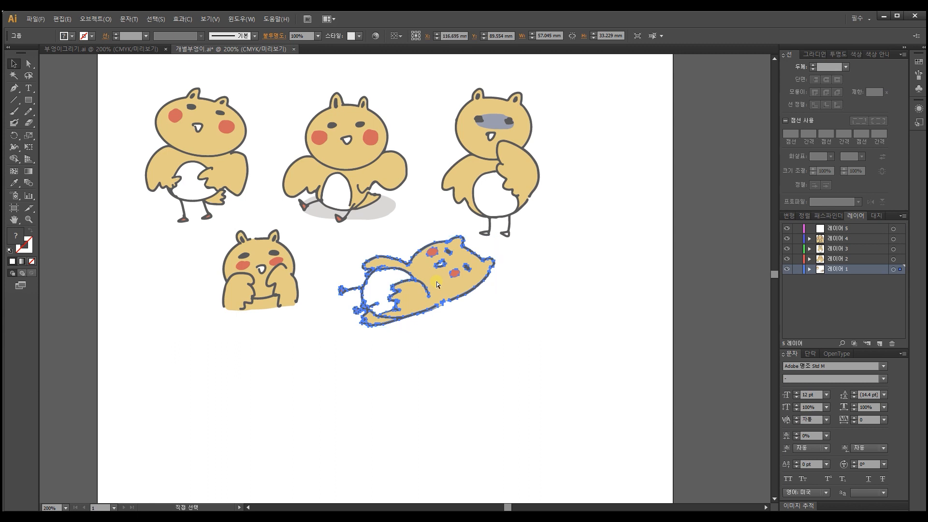
key("Delete")
left_click(850, 228)
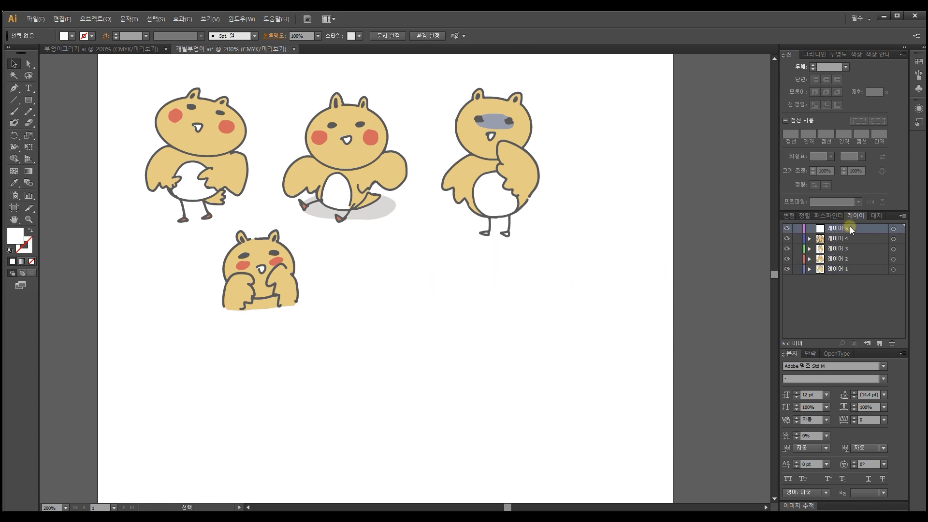
key("ctrl+f")
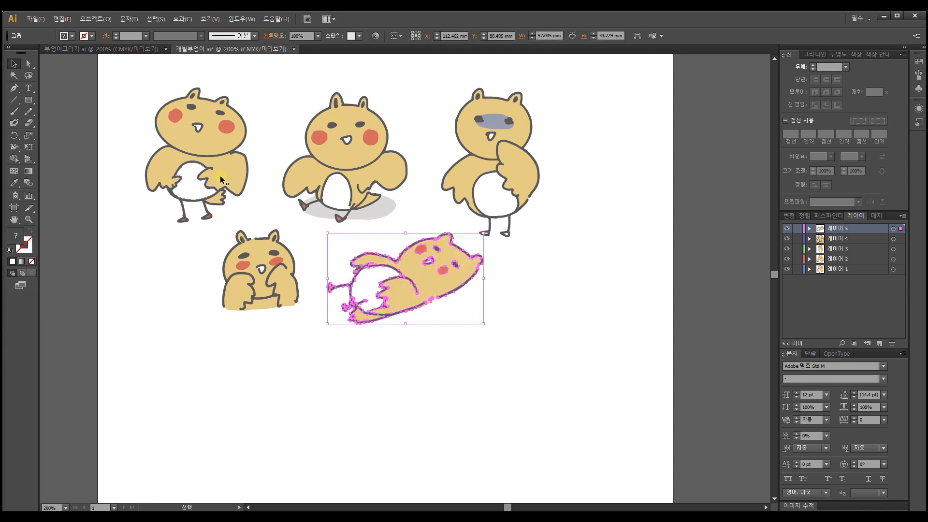
Step: Shift all five characters together slightly to the right to centre them across the artboard
left_click_drag(523, 316, 130, 117)
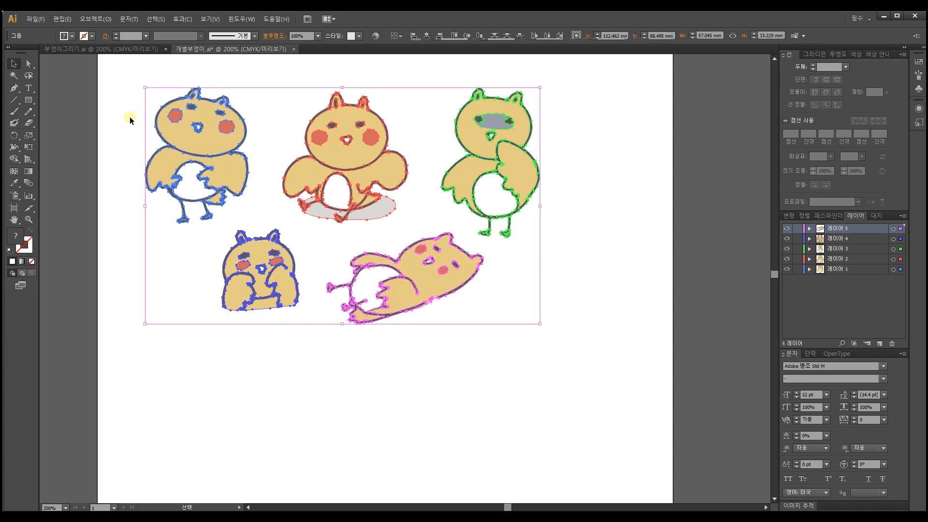
left_click_drag(376, 162, 405, 162)
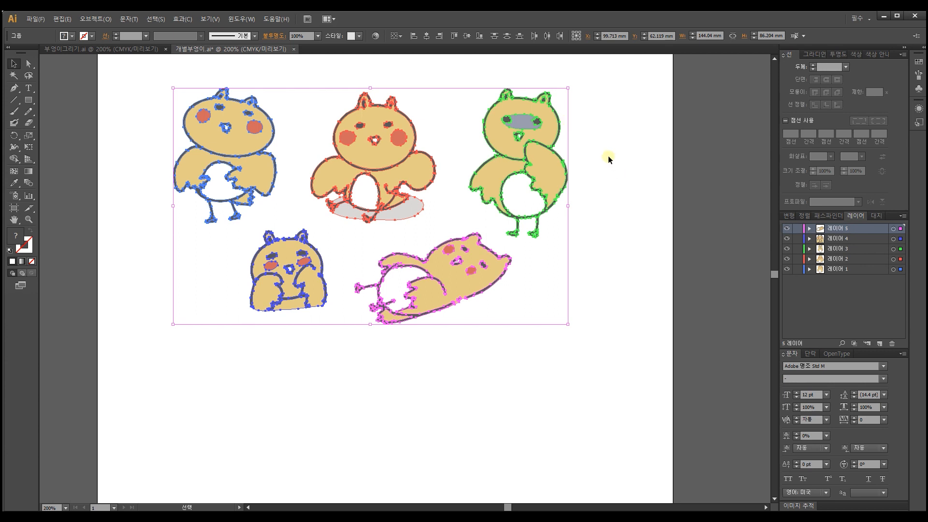
Step: Rename layer 1 as 당당부엉이
left_click(846, 272)
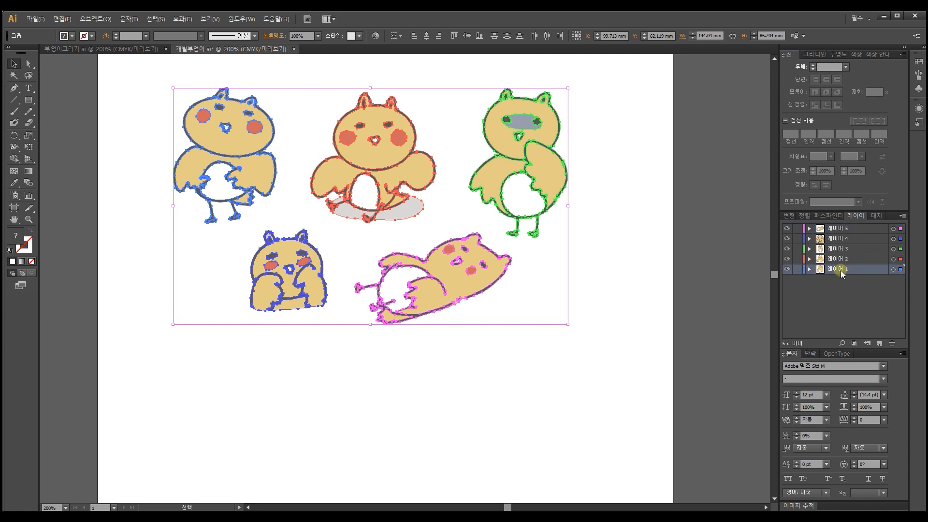
double_click(847, 271)
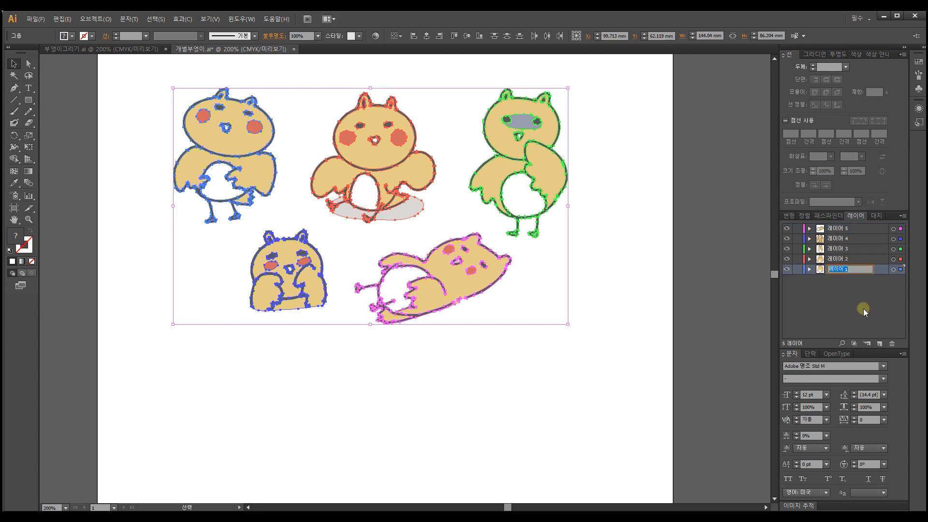
type("c당부어")
key("Return")
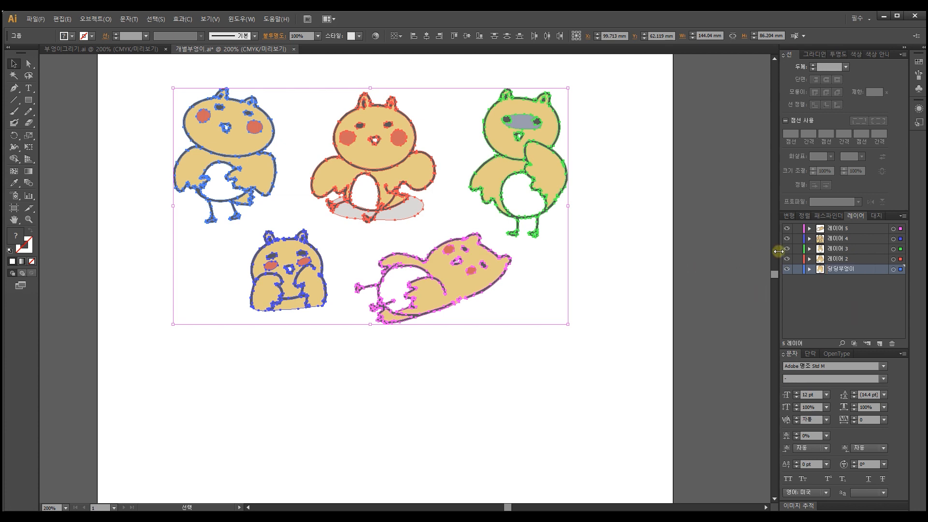
Step: Rename layer 2 as 앉아있는부엉이
double_click(855, 261)
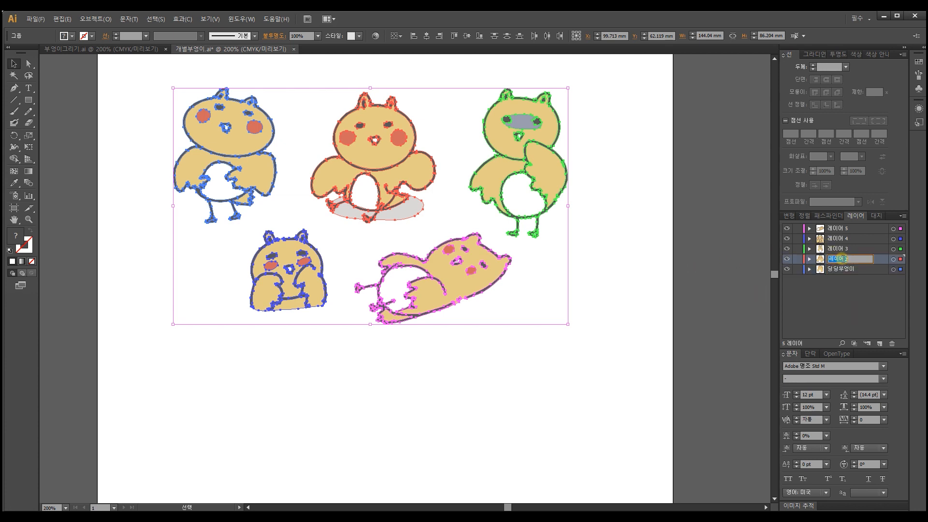
type("아")
type("ㅈ아있느ㄴ부엉이")
key("Return")
Step: Rename layer 3 as 비웃는부엉이
left_click(835, 249)
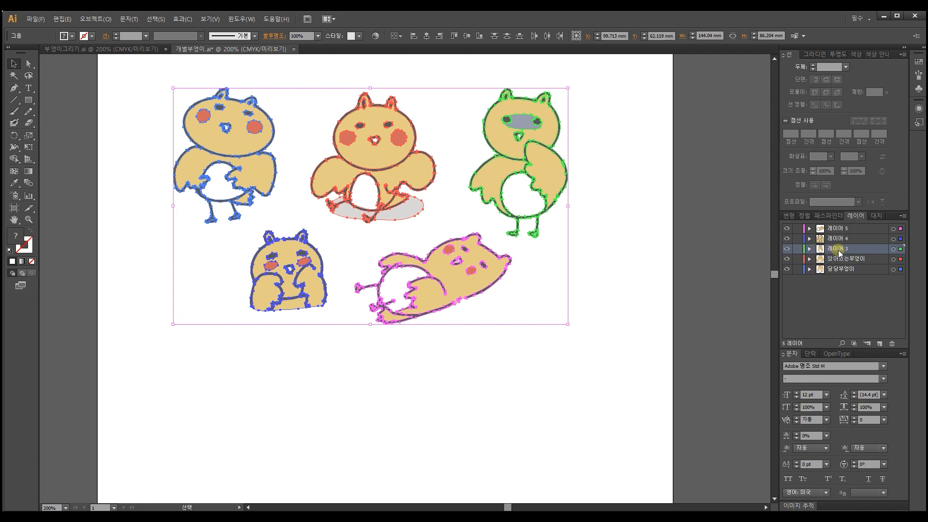
double_click(841, 249)
type("ㅂ")
type("비웃는부엉이")
key("Return")
Step: Rename layer 4 as 부끄부엉이
double_click(845, 239)
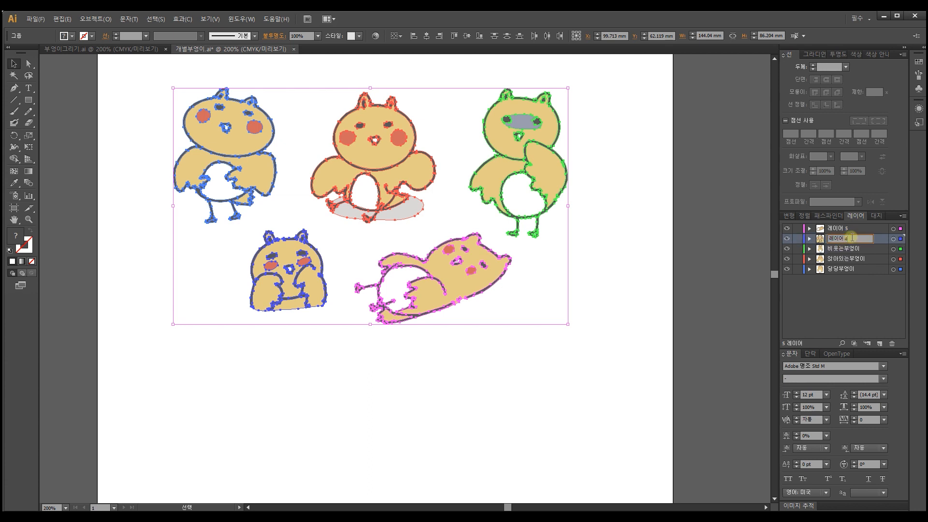
type("ㅂ")
type("끄부엉이")
key("Return")
Step: Rename layer 5 as 누워있는부엉이
double_click(840, 229)
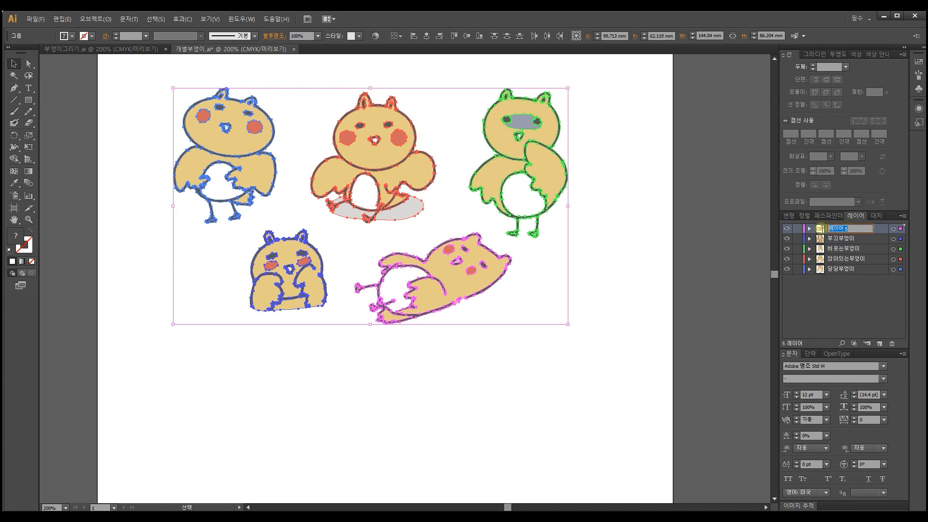
type("누워있는부")
type("비")
type("엉이")
key("Return")
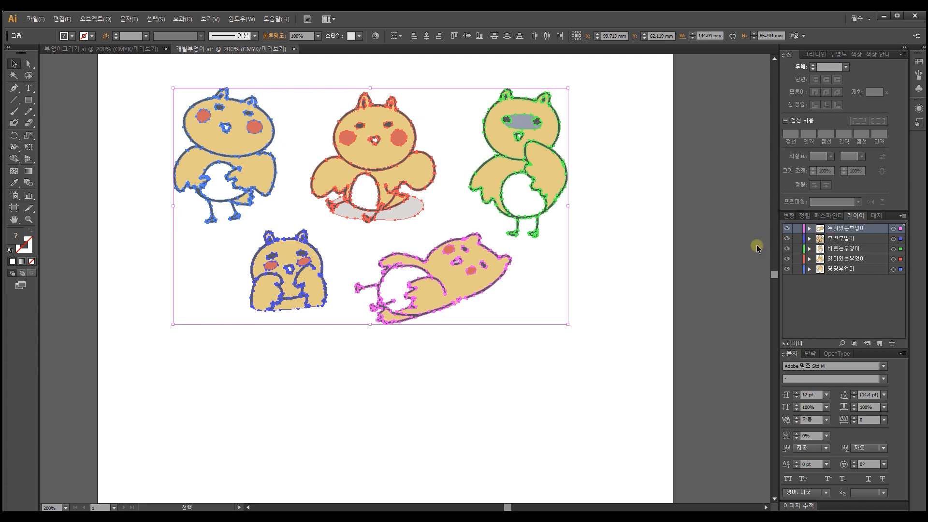
Step: Deselect all the characters and save the document
left_click(638, 194)
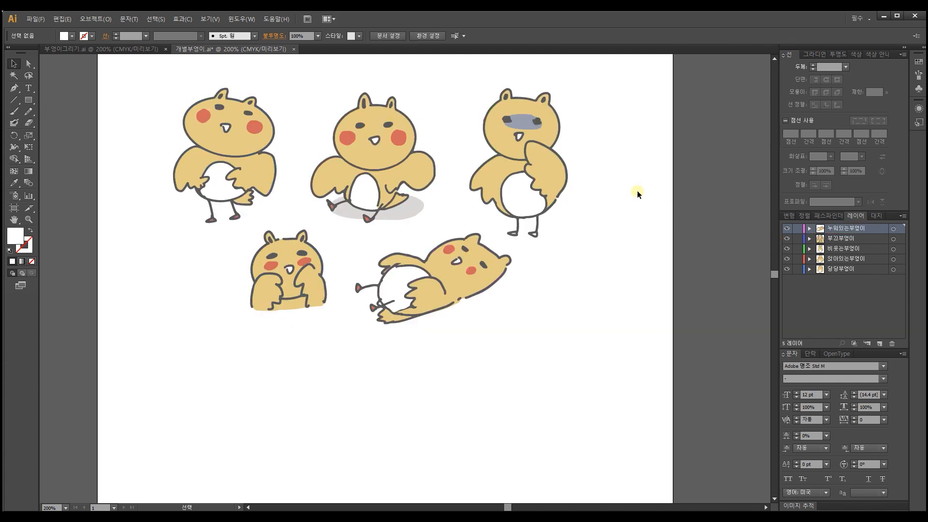
key("a")
key("ctrl+s")
Step: Shorten the artboard by raising its lower edge to just below the crouching and reclining characters
left_click_drag(538, 267, 536, 341)
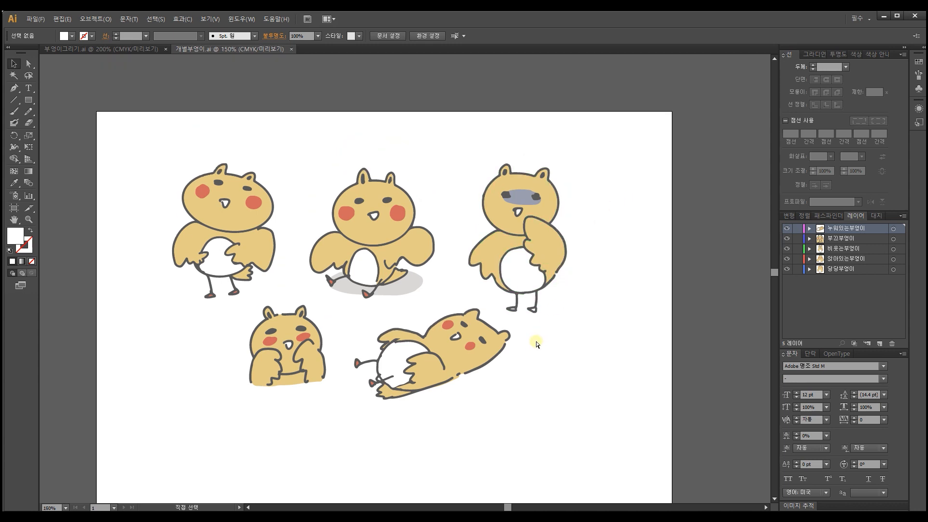
key("ctrl+minus")
key("ctrl+minus")
left_click_drag(530, 291, 511, 206)
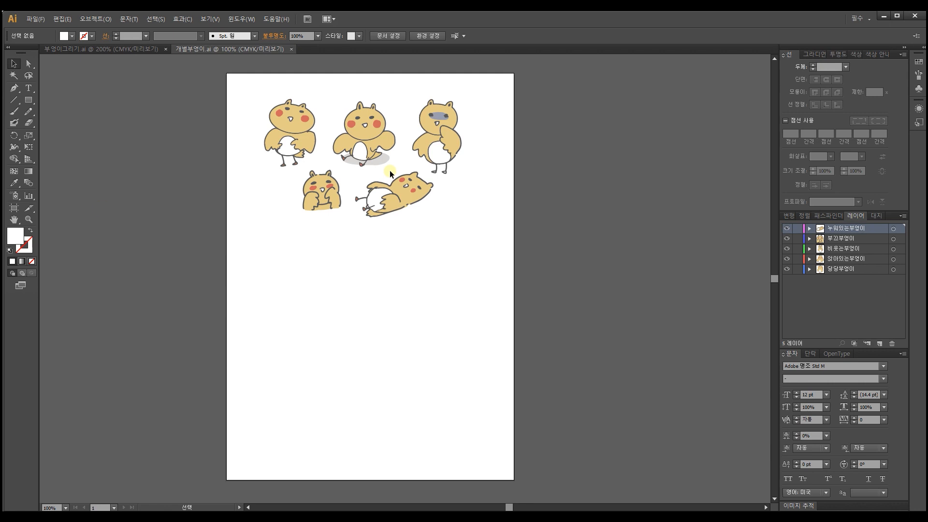
left_click(17, 212)
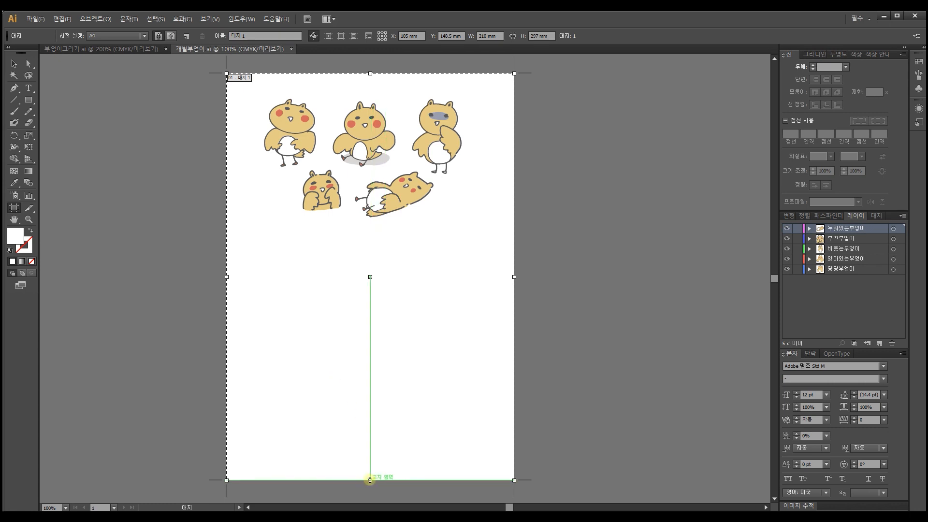
left_click_drag(370, 480, 370, 227)
left_click(14, 64)
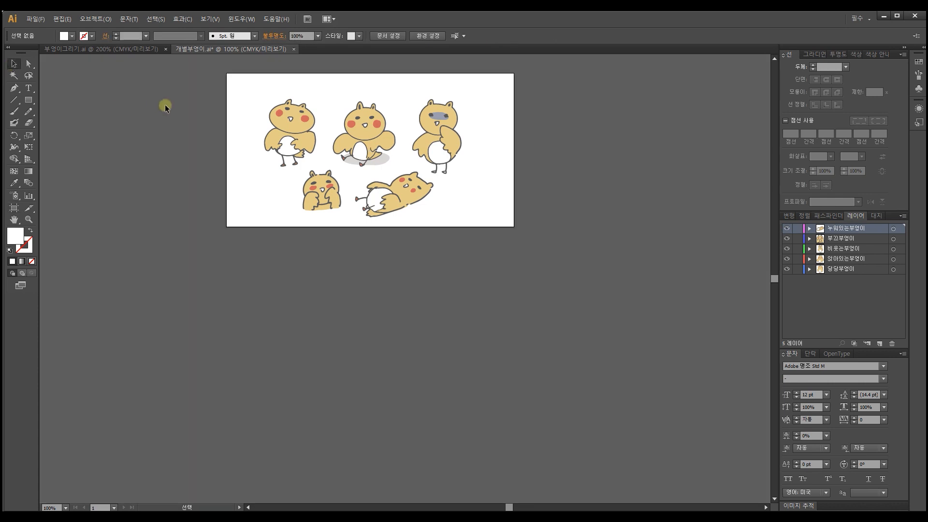
key("ctrl+equal")
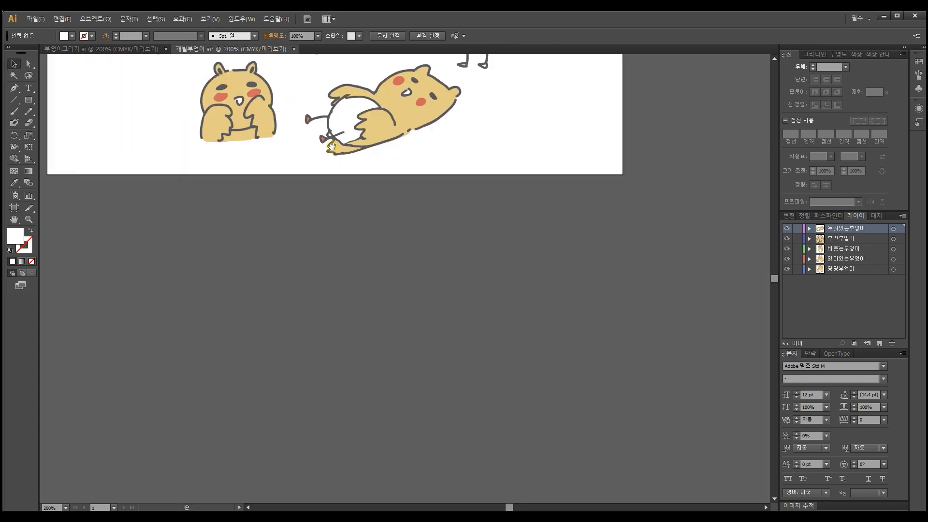
left_click_drag(419, 167, 419, 381)
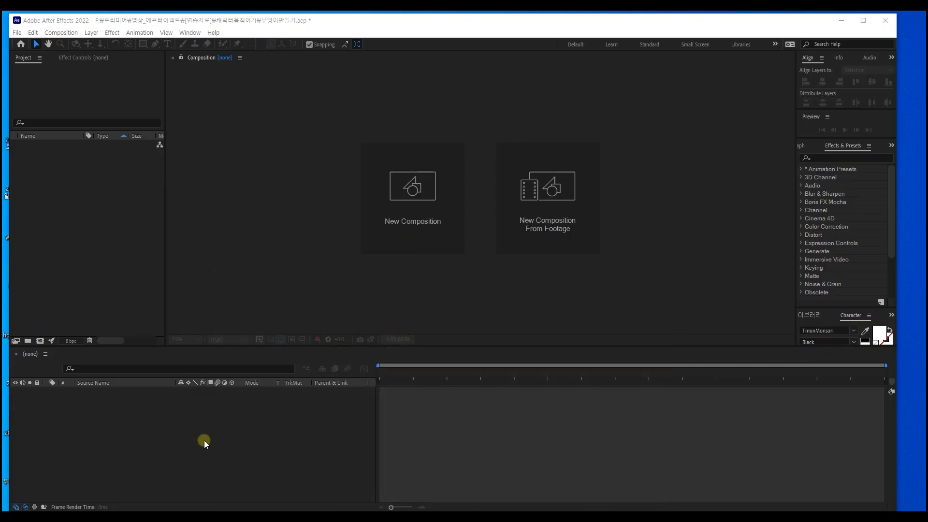
Step: Create a 1920 x 1080 px composition at 29.97 fps with a 10-second duration and name it 부엉이
left_click(416, 180)
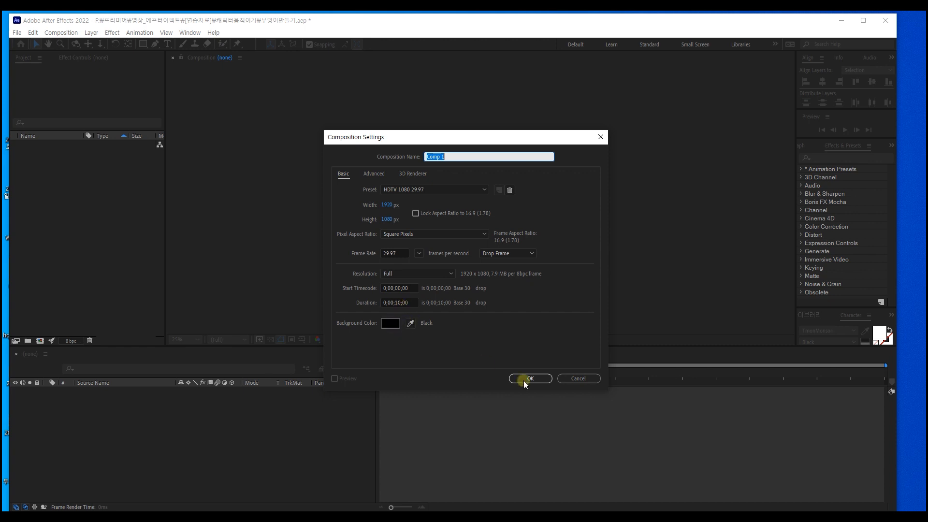
left_click(541, 378)
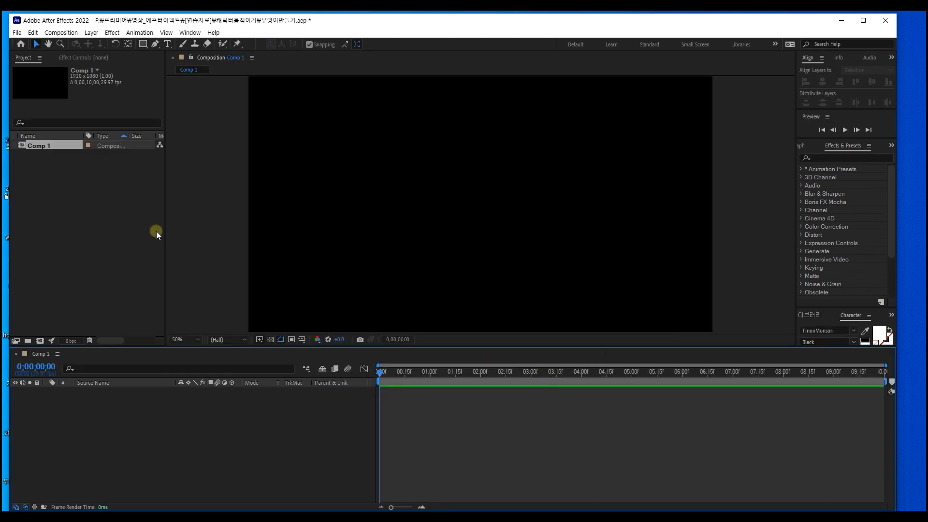
right_click(46, 143)
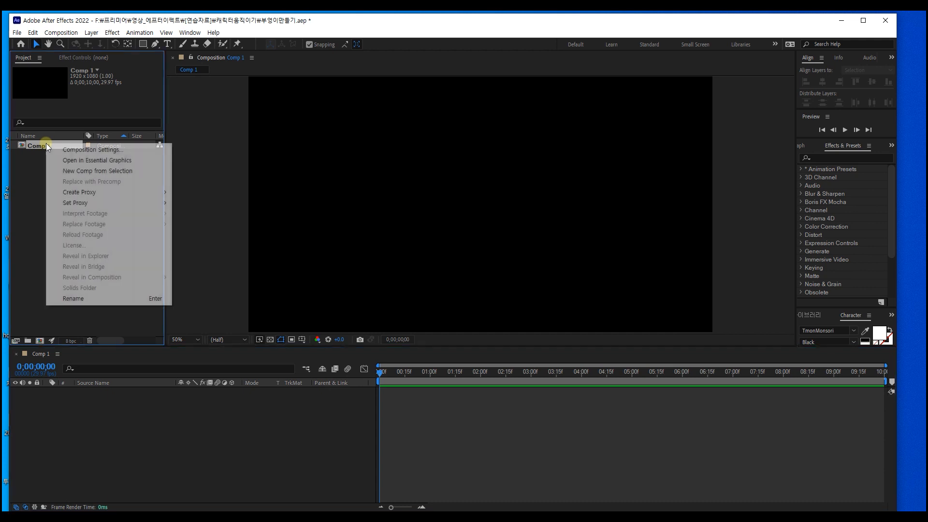
left_click(77, 304)
type("부엉이")
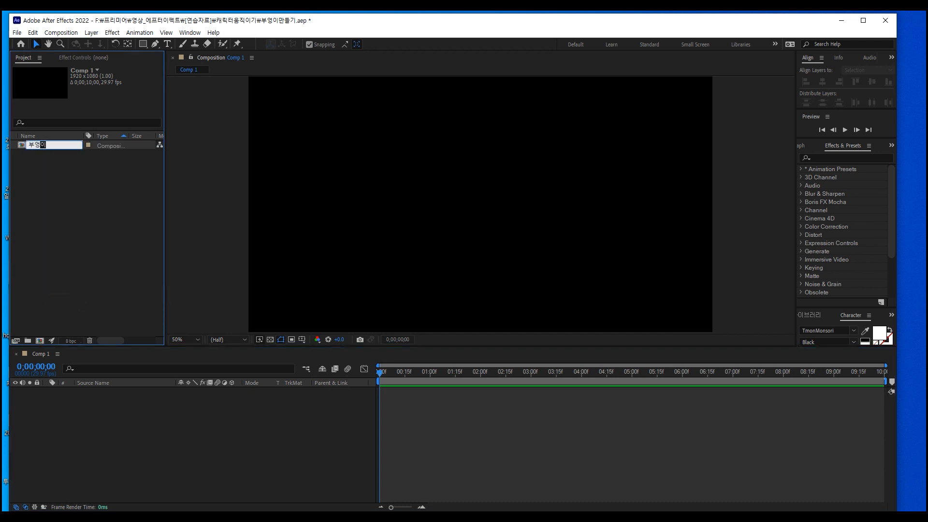
key("Return")
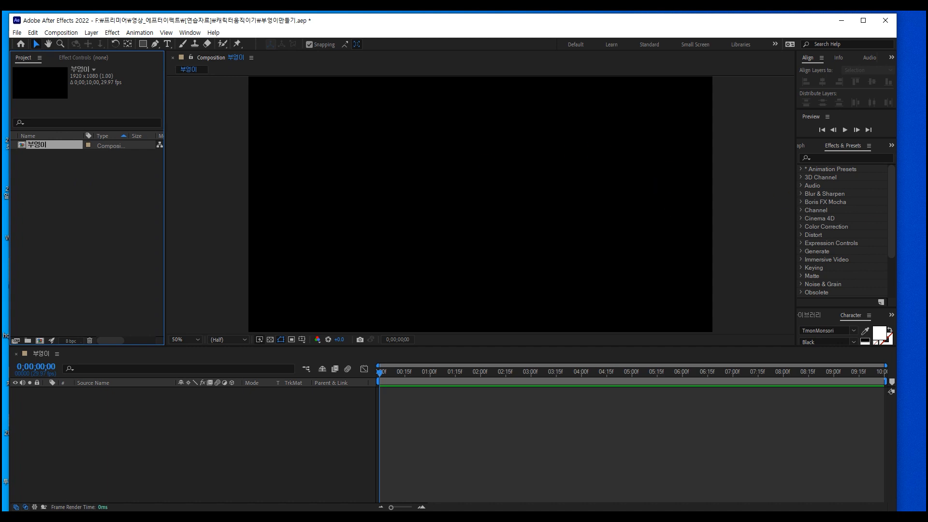
Step: Import 개별부엉이.ai as a composition with footage dimensions set to Layer Size, and expand its layers folder
left_click_drag(1, 225, 92, 195)
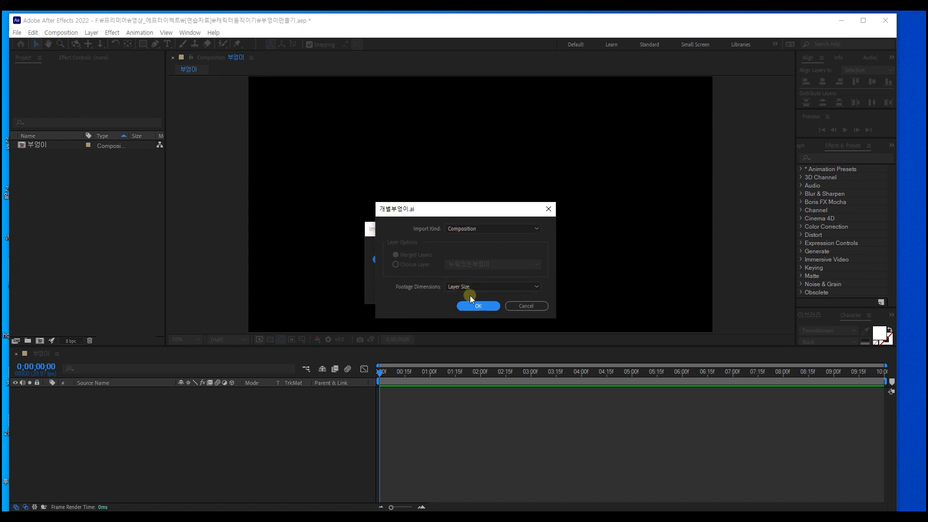
left_click(479, 305)
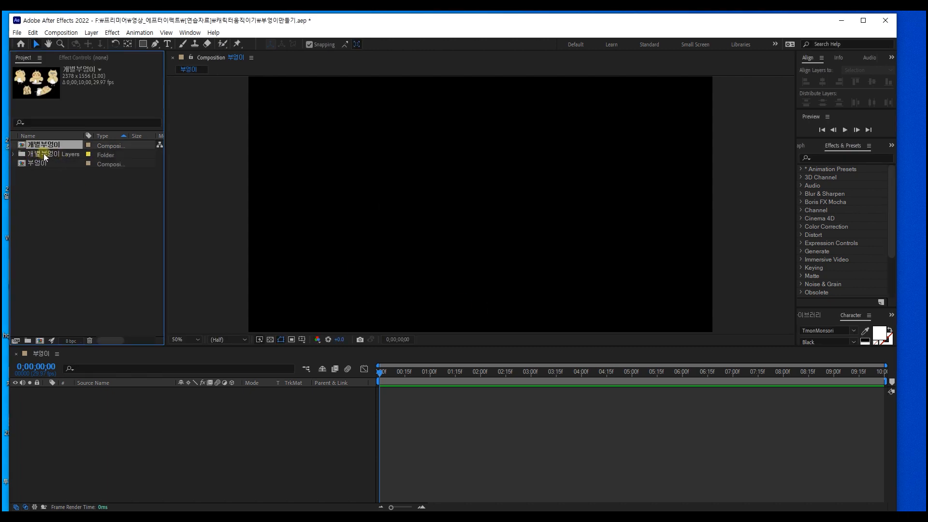
left_click(14, 153)
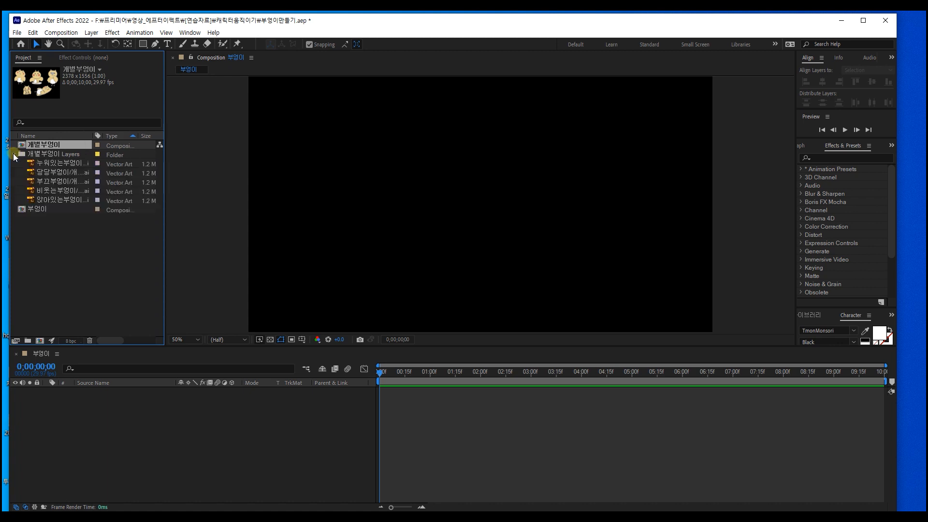
Step: Check the thumbnails of the imported owl layers one after another
left_click(67, 164)
left_click(65, 173)
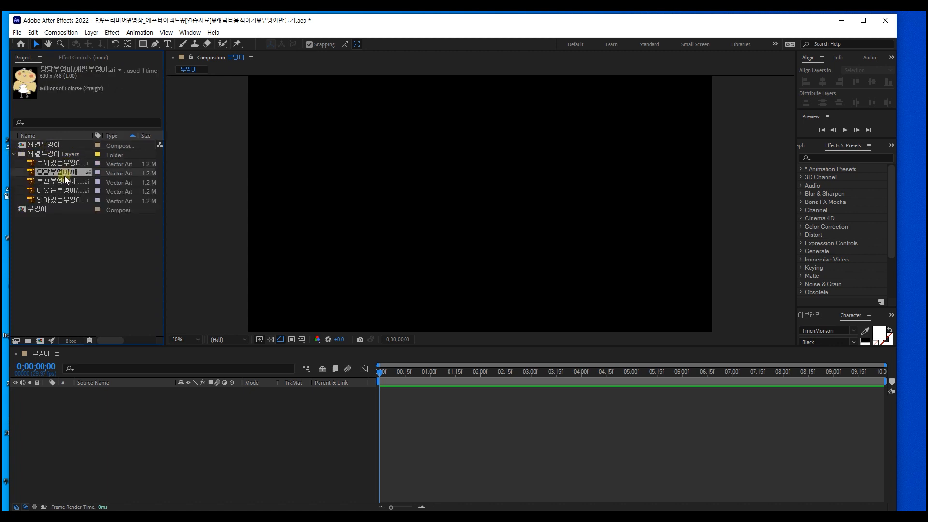
left_click(63, 181)
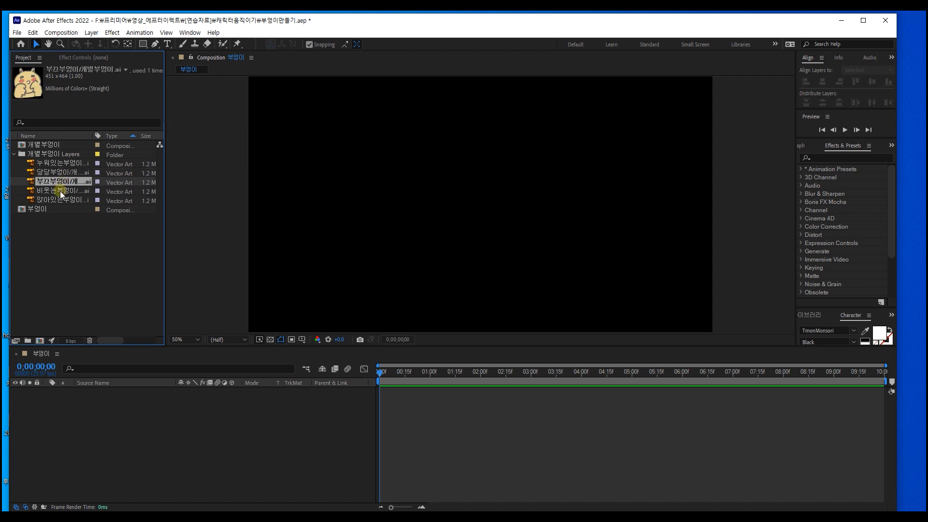
left_click(60, 192)
left_click(58, 200)
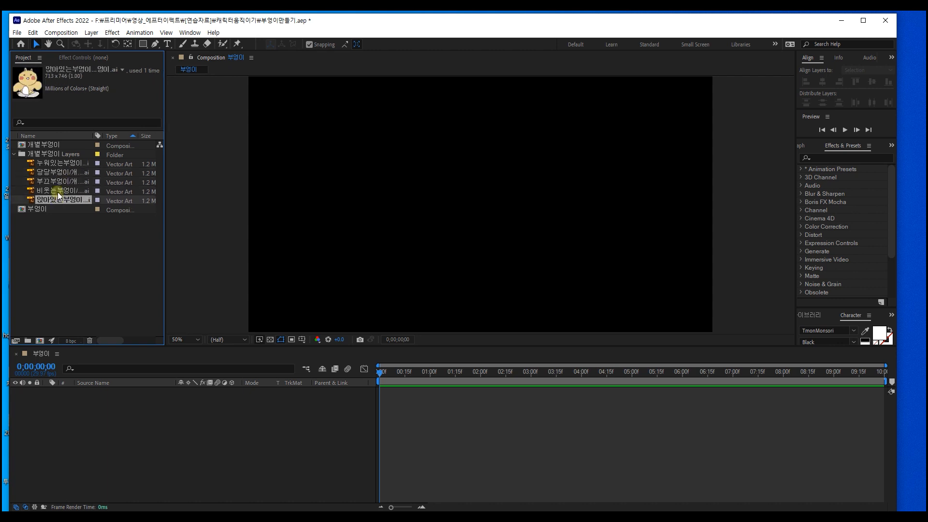
Step: Add the 당당부엉이 layer to the 부엉이 composition's timeline and deselect it
left_click(63, 173)
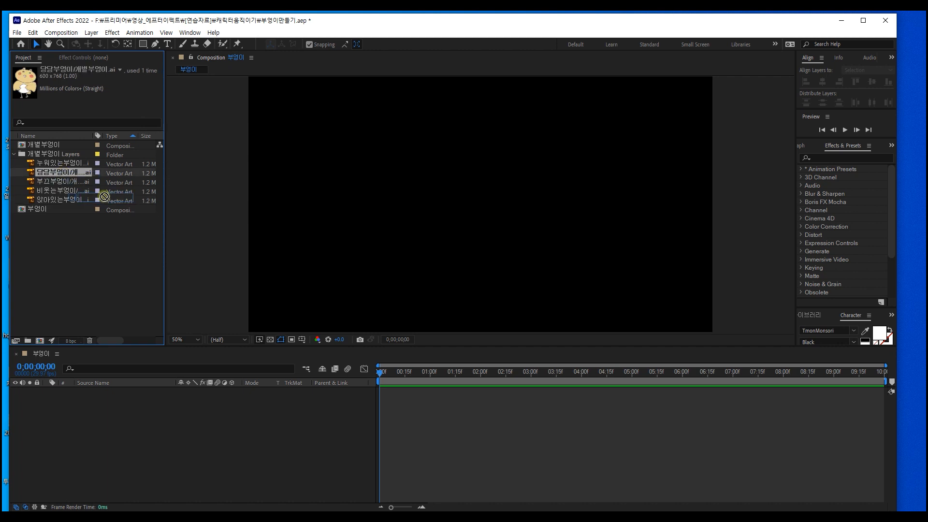
left_click_drag(54, 170, 134, 404)
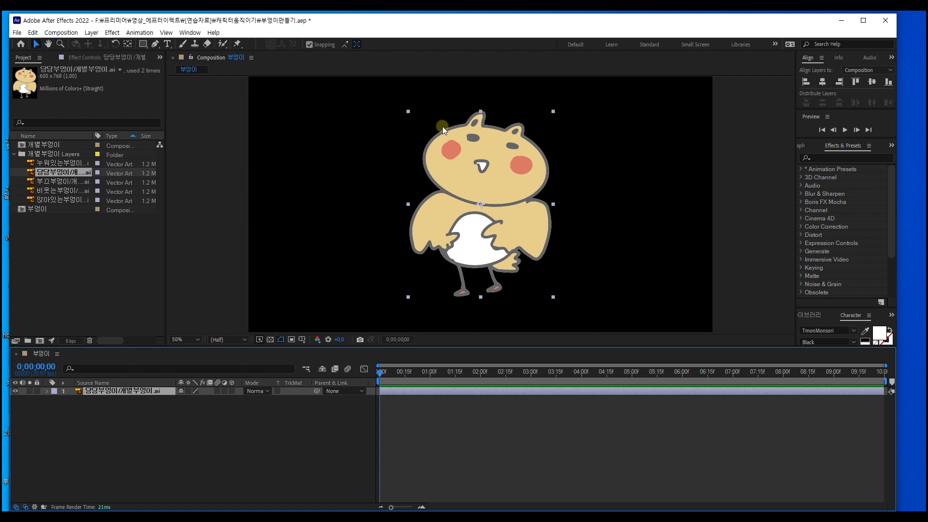
left_click(280, 414)
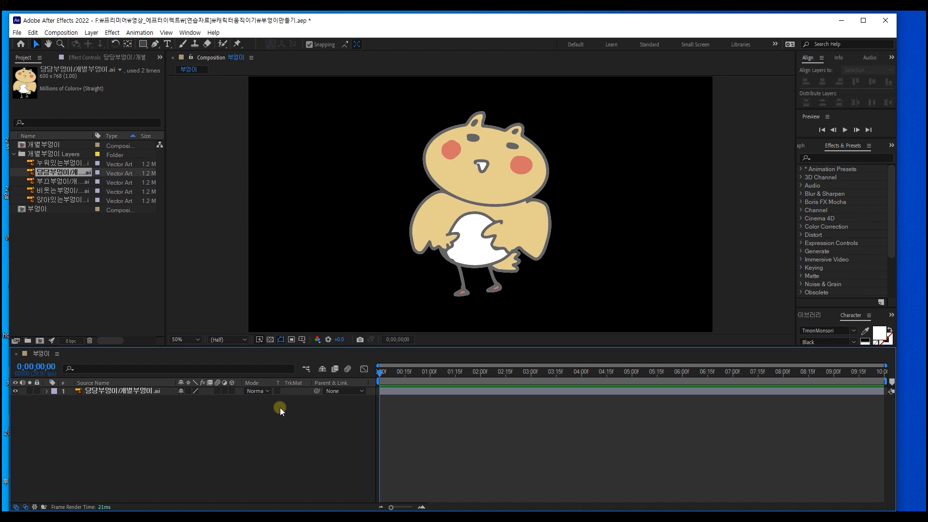
Step: Create a composition-sized solid of 1920 x 1080 px in a light beige colour as the background
key("ctrl+y")
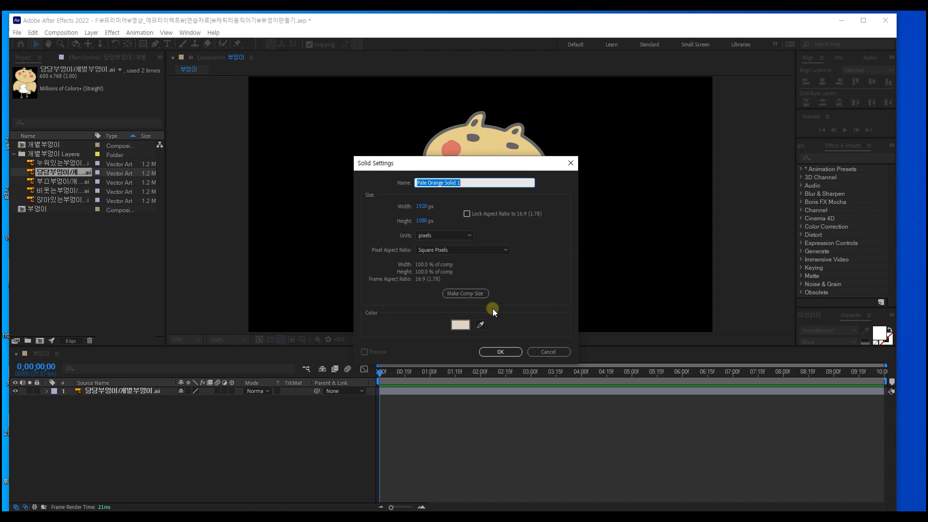
left_click(459, 324)
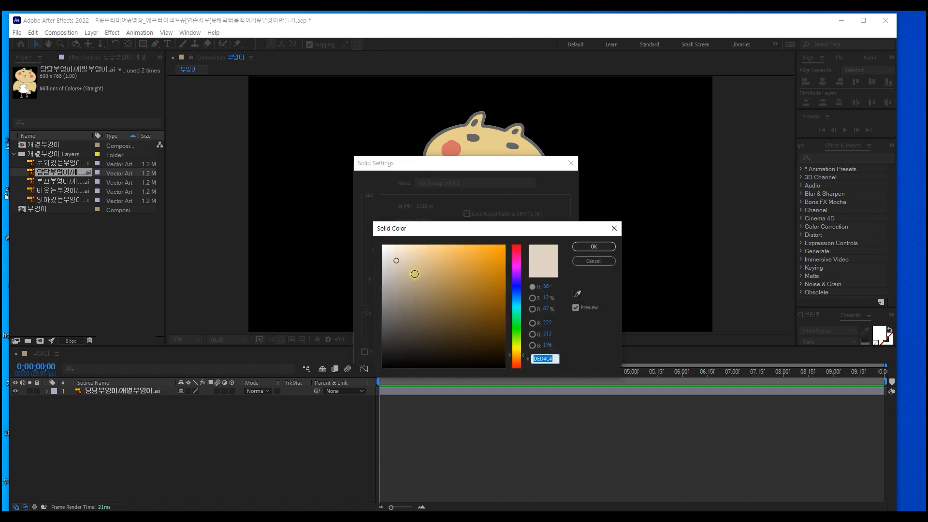
left_click(394, 262)
left_click(590, 247)
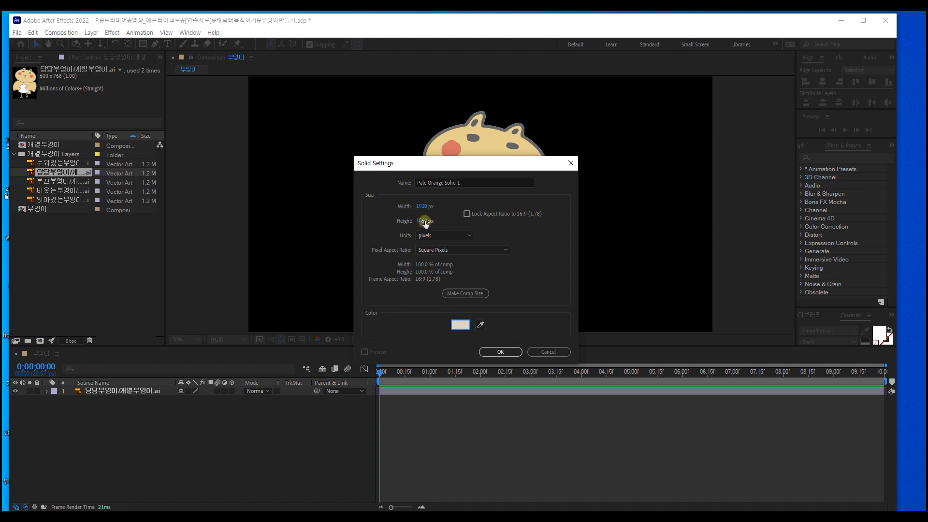
left_click(499, 353)
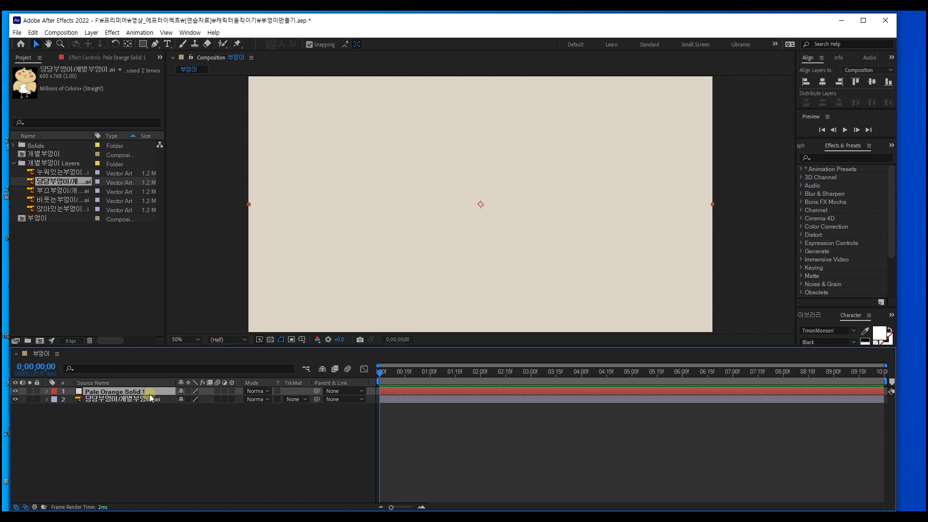
Step: Move the beige solid beneath the 당당부엉이 layer and lock it
left_click_drag(151, 392, 164, 402)
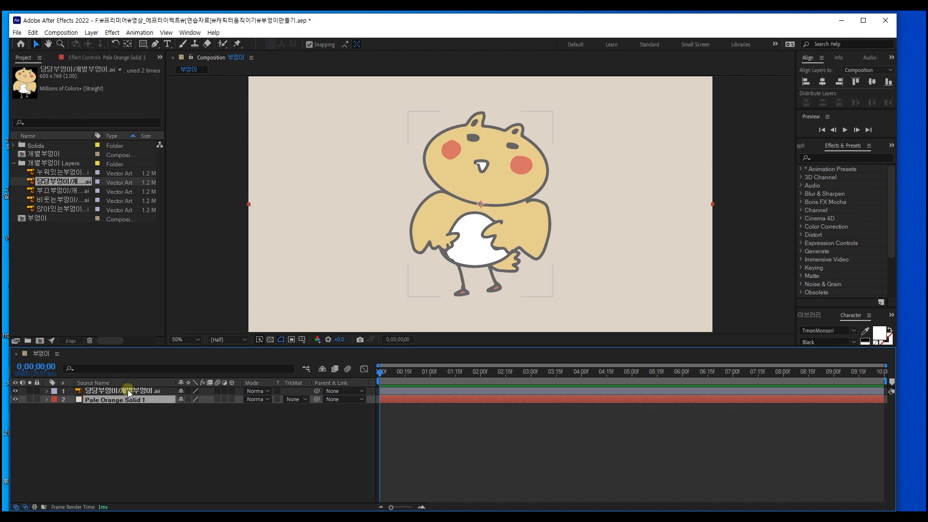
left_click(38, 399)
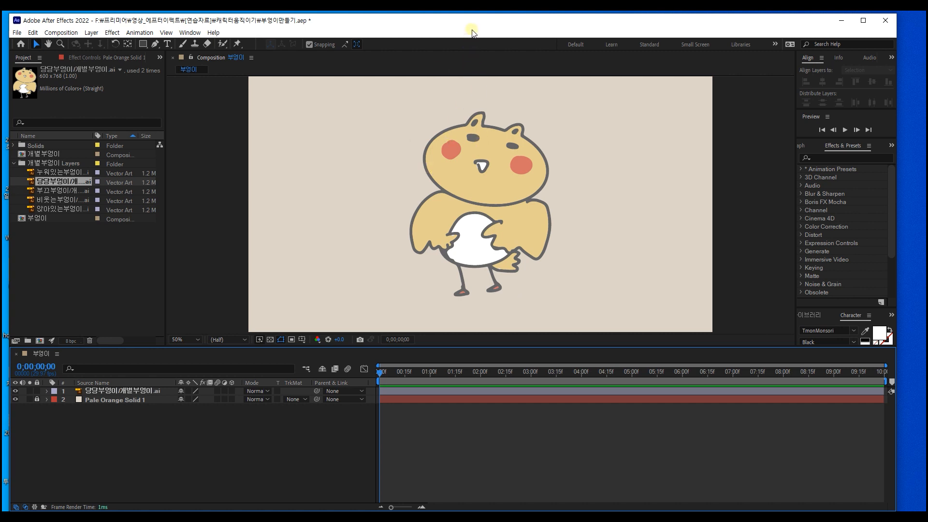
left_click_drag(471, 23, 469, 20)
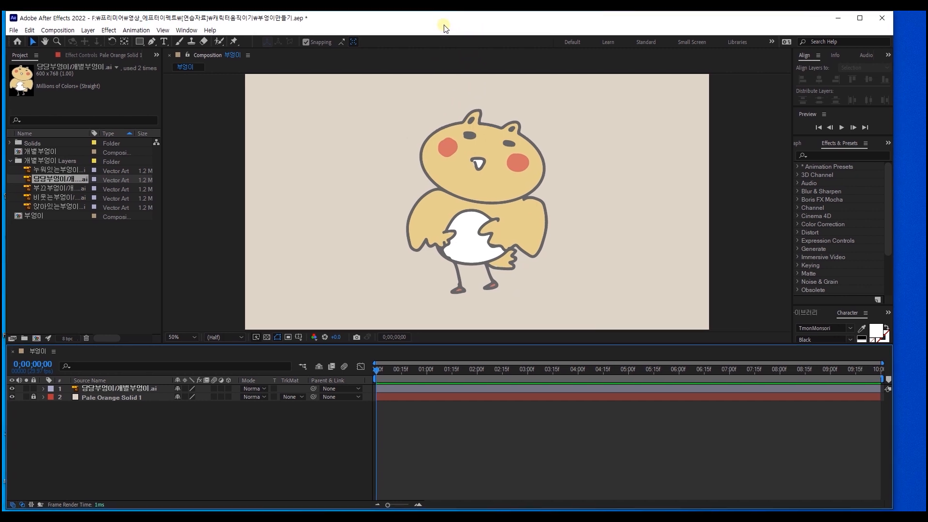
Step: Place puppet position pins on the owl's head: one at each side, one between the ears and one at the chin
left_click(233, 42)
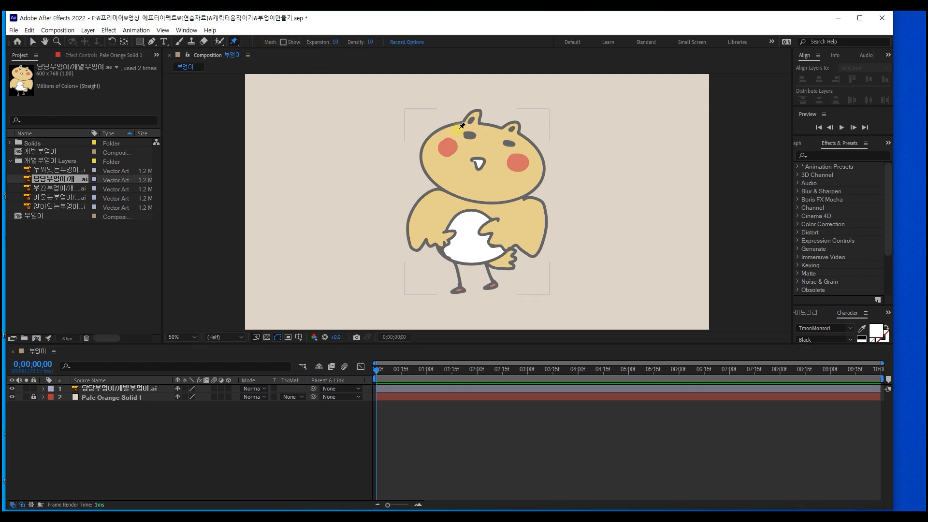
left_click(436, 136)
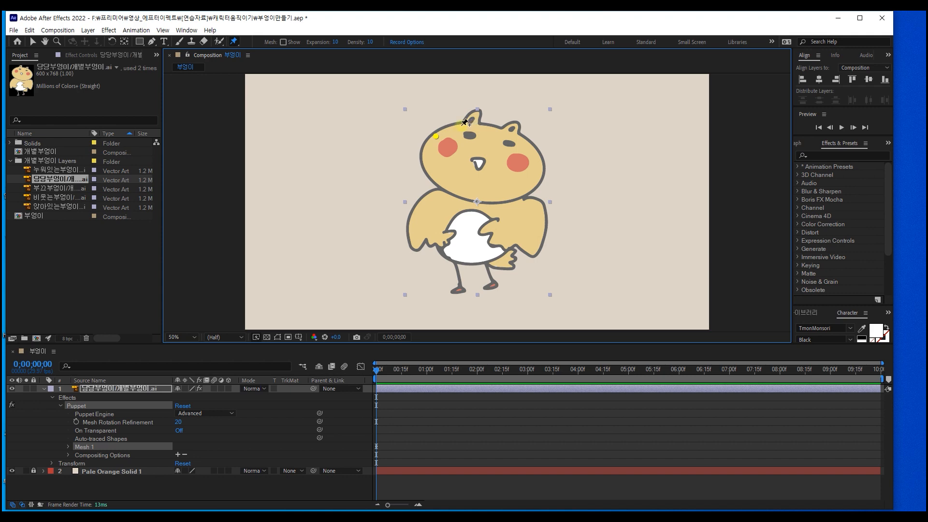
key("Delete")
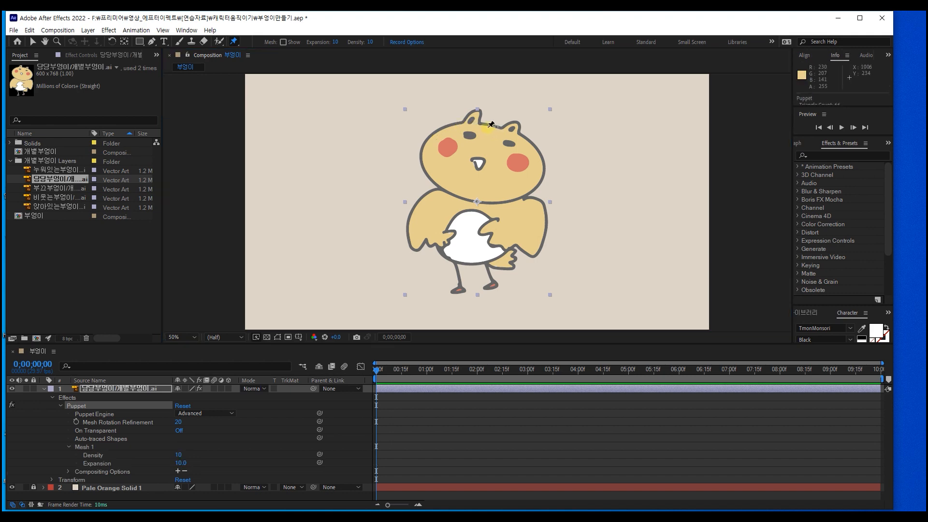
left_click(427, 152)
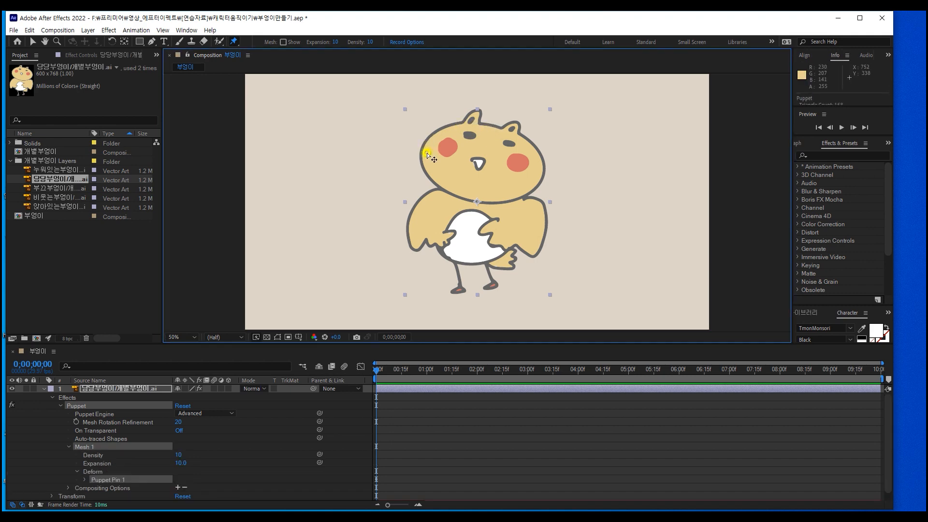
left_click(489, 129)
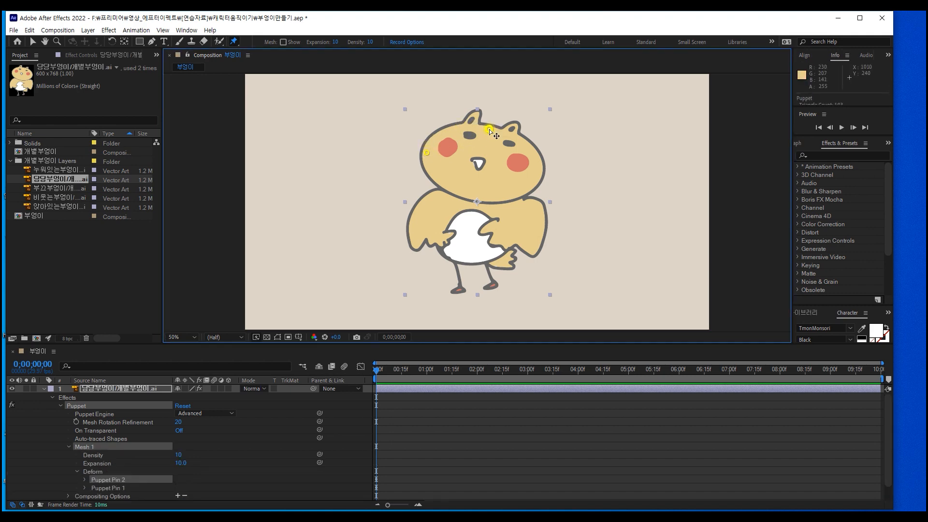
left_click(539, 173)
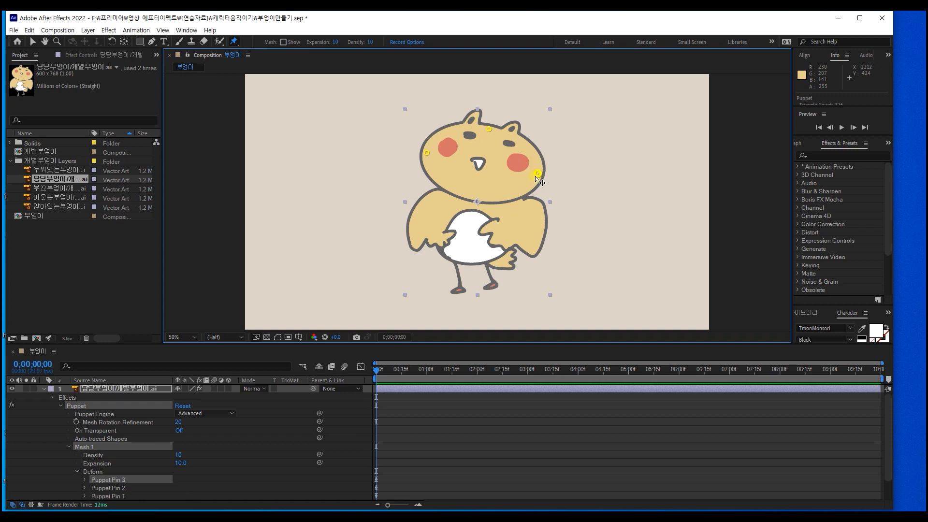
left_click(477, 198)
Step: Add puppet position pins on both wings, both sides of the lower belly and both feet
left_click(414, 217)
left_click(541, 224)
left_click(444, 251)
left_click(500, 249)
left_click(460, 289)
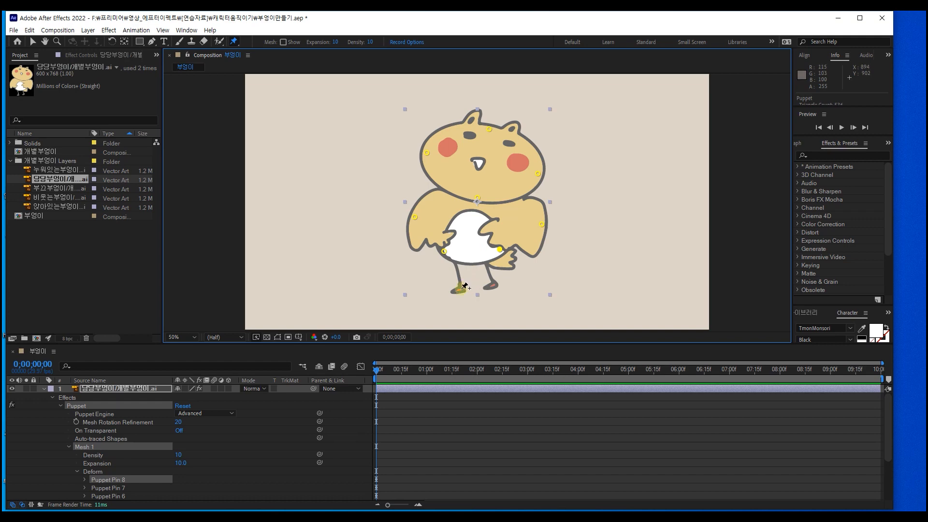
left_click(492, 285)
scroll(131, 473, "down", 5)
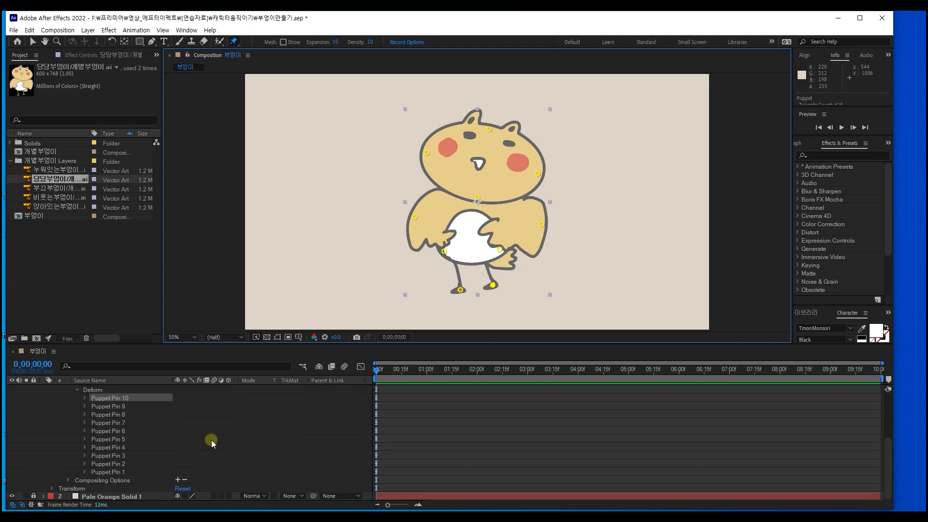
Step: Record live puppet motion for the pin between the ears, then for the pin on the left side of the head
left_click(490, 129)
left_click_drag(490, 129, 495, 132)
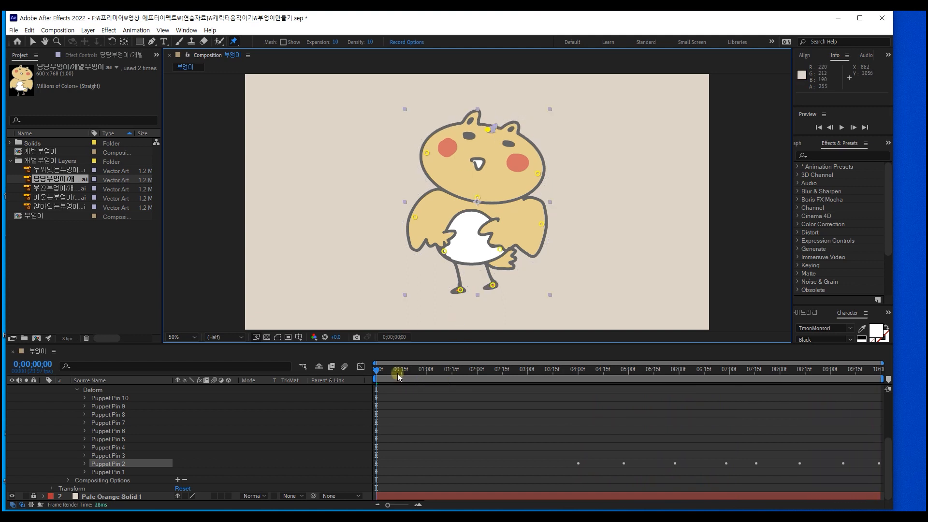
left_click_drag(426, 149, 425, 158)
Step: Record live puppet motion for the two foot pins and the two wing pins over the composition's duration
left_click(455, 290)
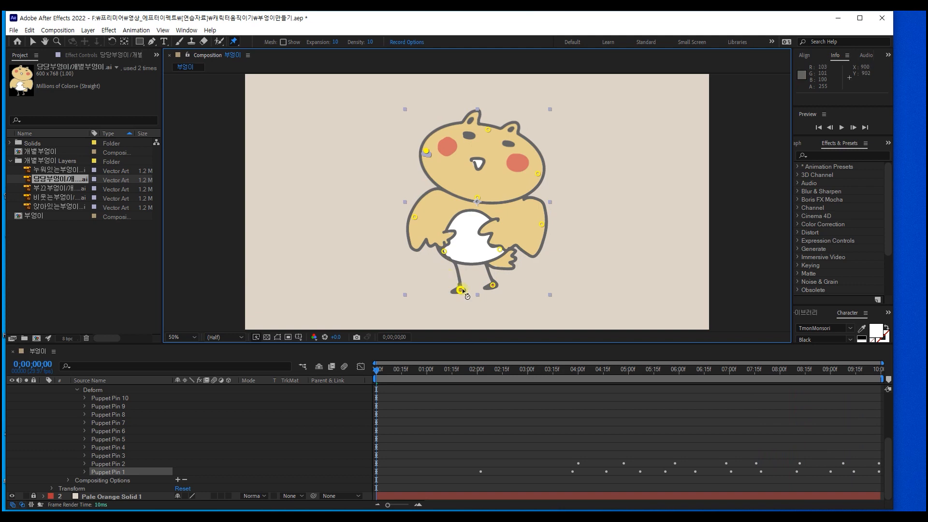
mouse_move(456, 289)
left_mouse_down()
mouse_move(491, 290)
mouse_move(486, 282)
left_mouse_up()
left_click(492, 286)
left_click_drag(544, 231, 541, 226)
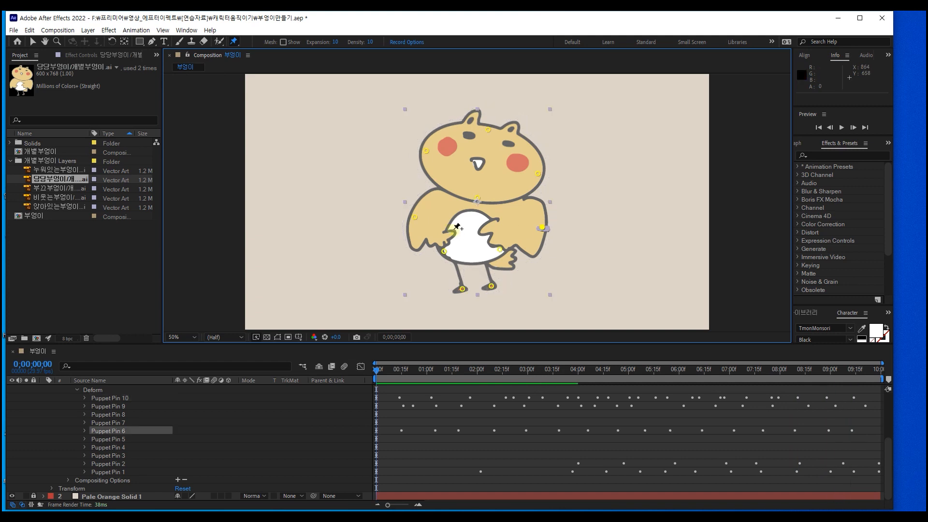
left_click_drag(413, 220, 411, 219)
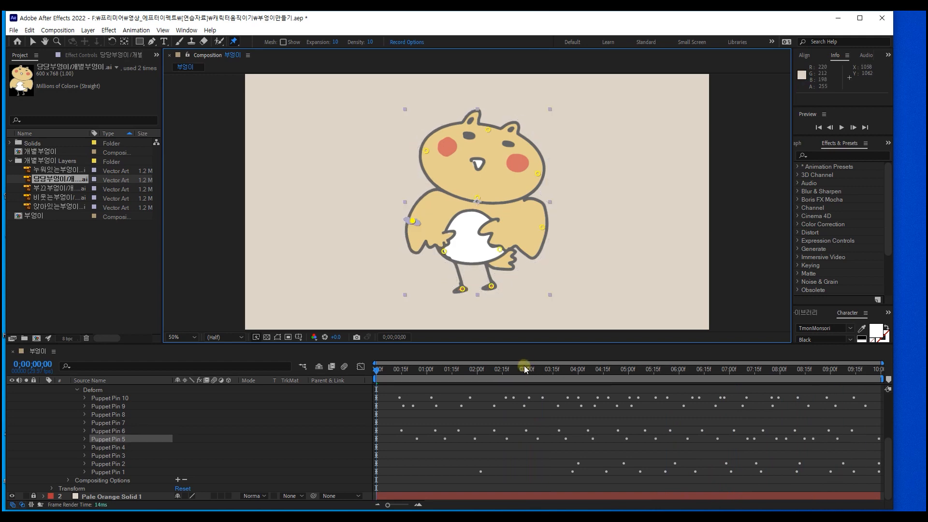
Step: Scrub back to the start and play the owl animation to review the recorded pin motion
mouse_move(506, 370)
left_mouse_down()
mouse_move(377, 370)
mouse_move(402, 370)
left_mouse_up()
left_click_drag(384, 368, 346, 375)
key("space")
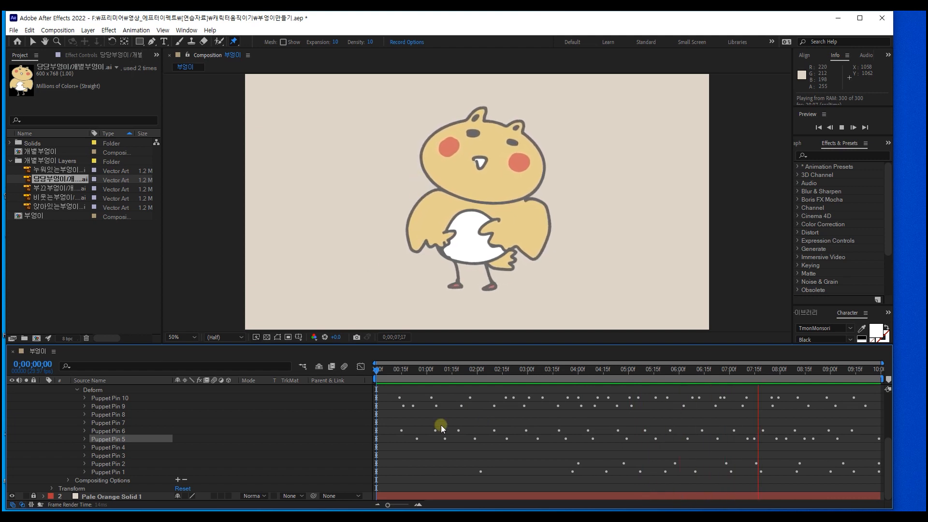
key("space")
left_click(434, 462)
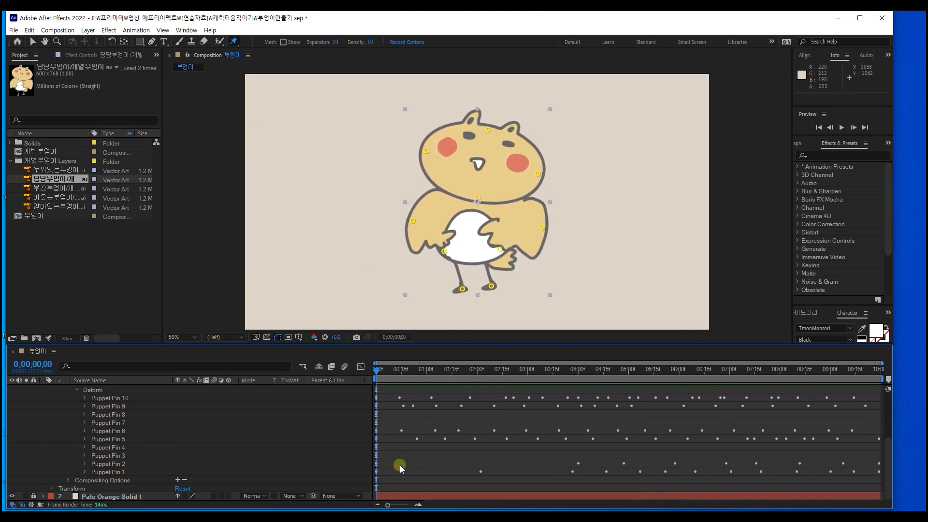
Step: Record new live puppet motion for the pin on the left side of the head and play back the animation
left_click(425, 152)
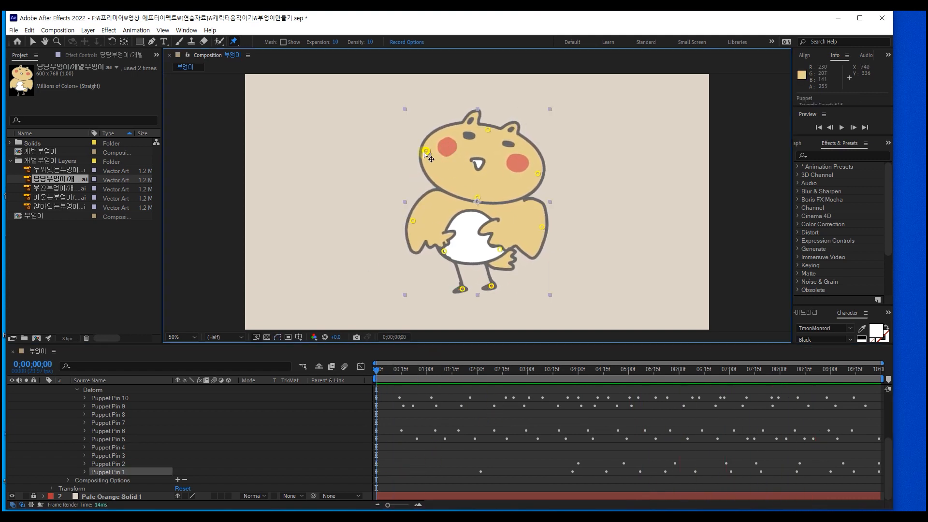
left_click_drag(425, 152, 428, 152)
key("space")
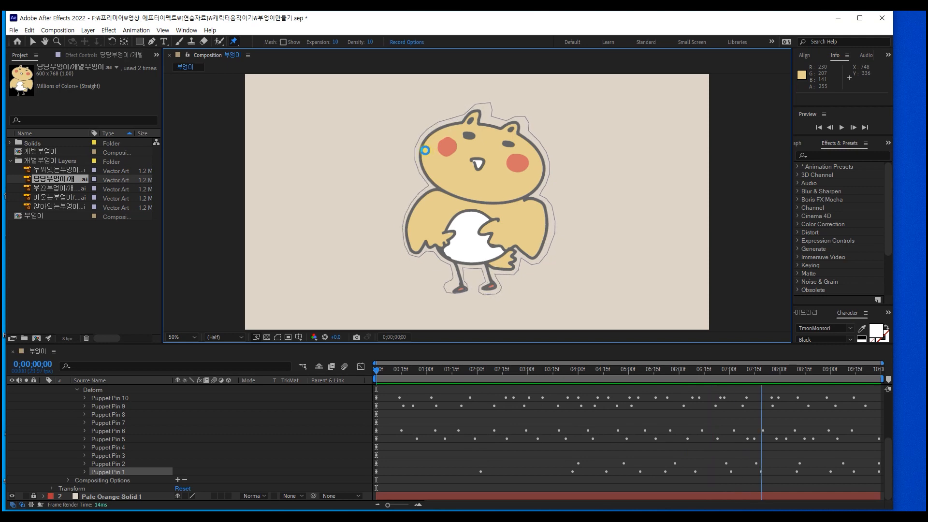
key("space")
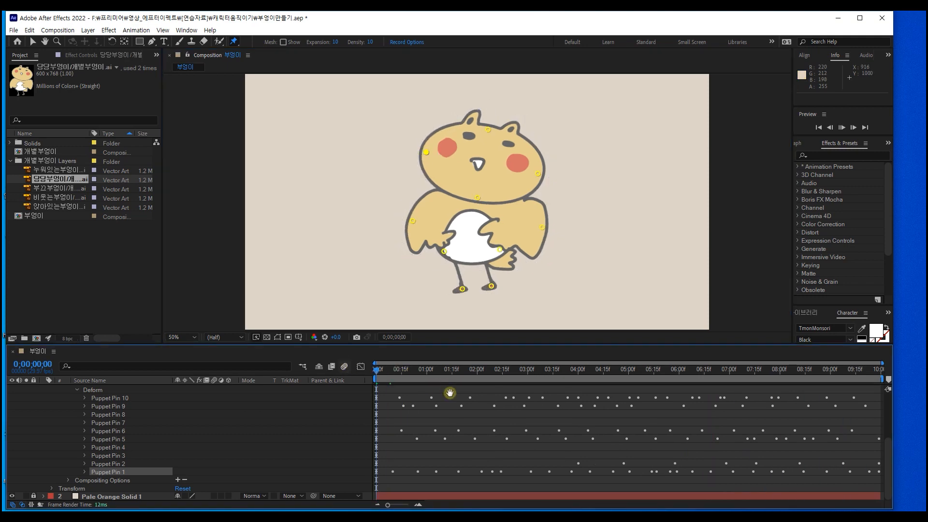
key("space")
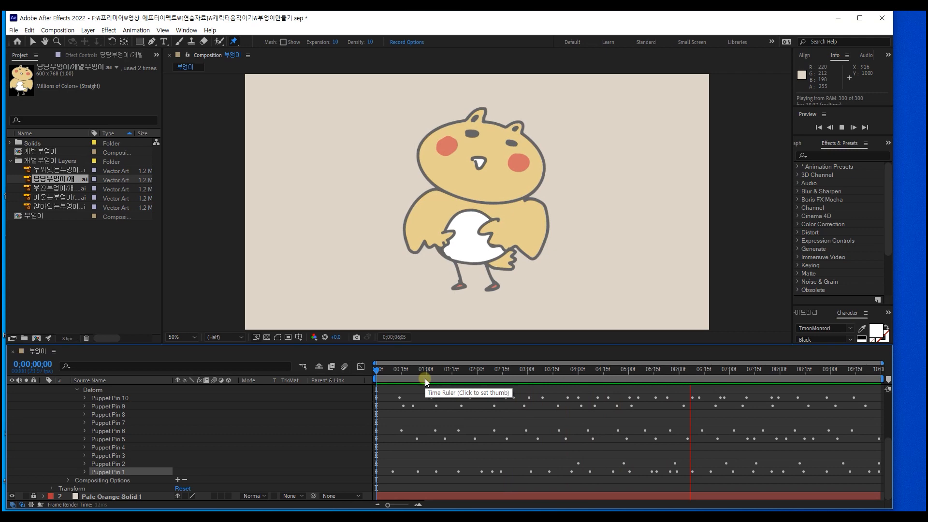
key("space")
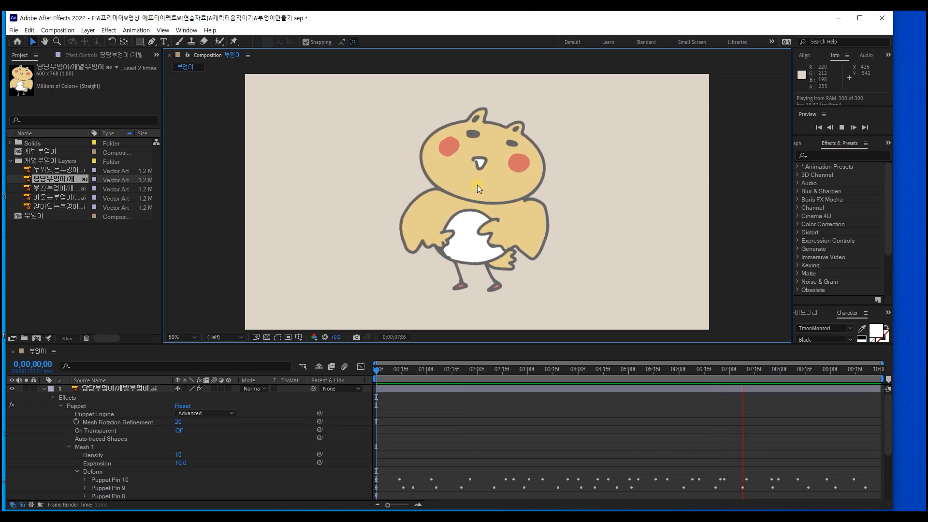
Step: Move the owl to the right part of the frame and keyframe its position at the composition's start
left_click(477, 185)
left_click_drag(489, 184, 601, 177)
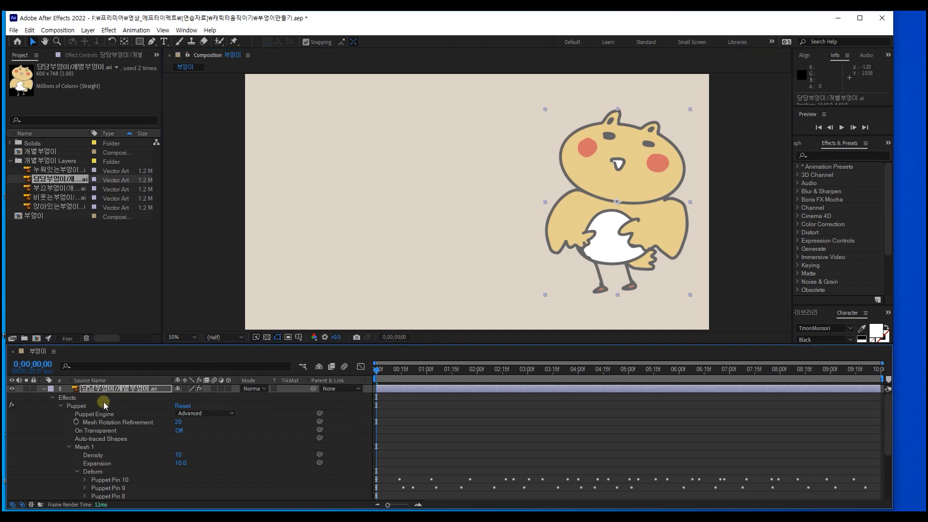
left_click(110, 391)
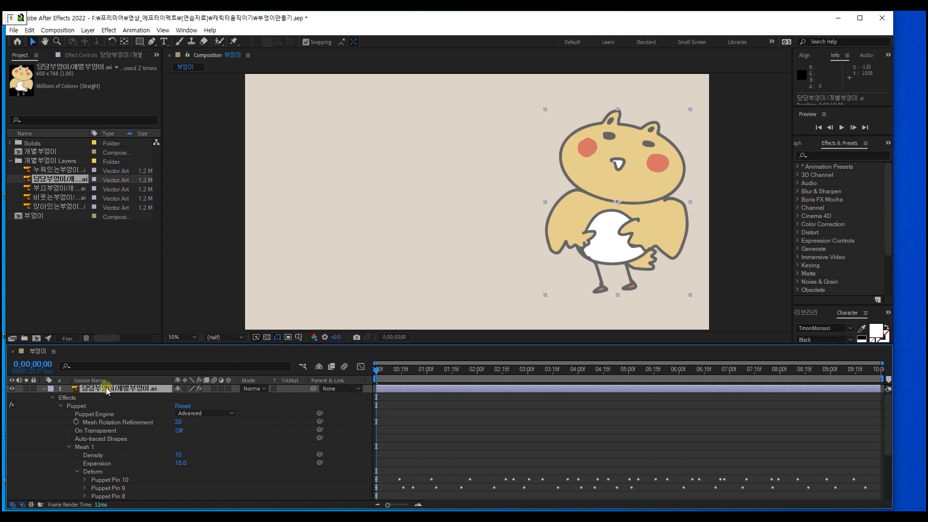
key("p")
left_click(67, 397)
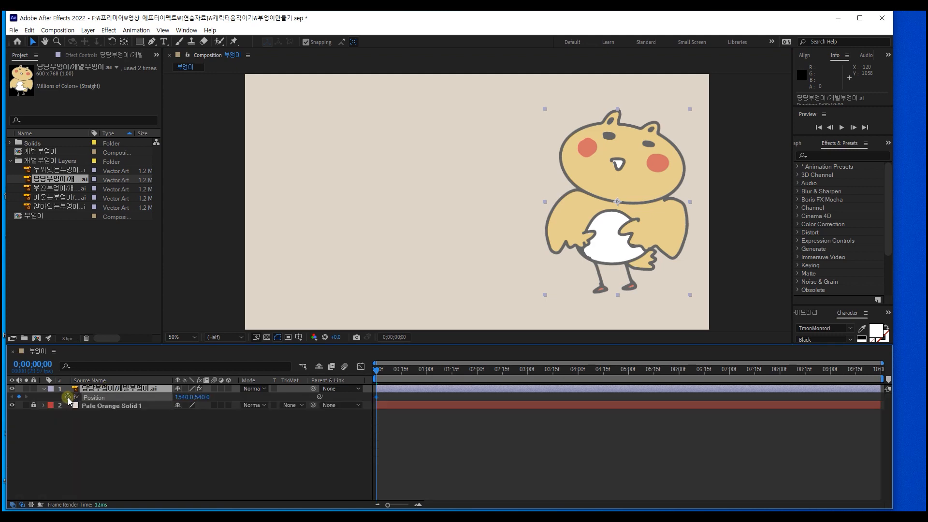
Step: Keyframe the owl's position near the frame's left edge at 0;00;02;00 and preview the movement from the start
left_click_drag(378, 378, 478, 382)
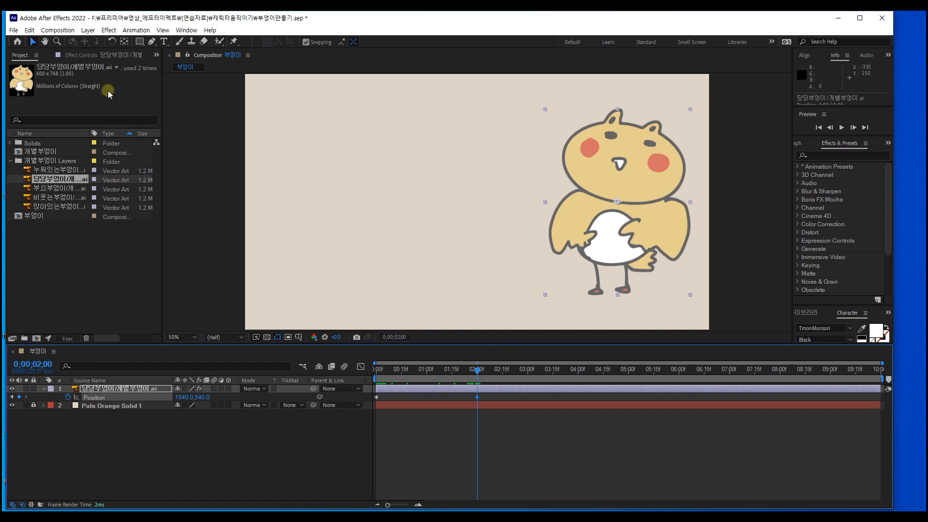
left_click_drag(631, 202, 336, 198)
key("Home")
key("space")
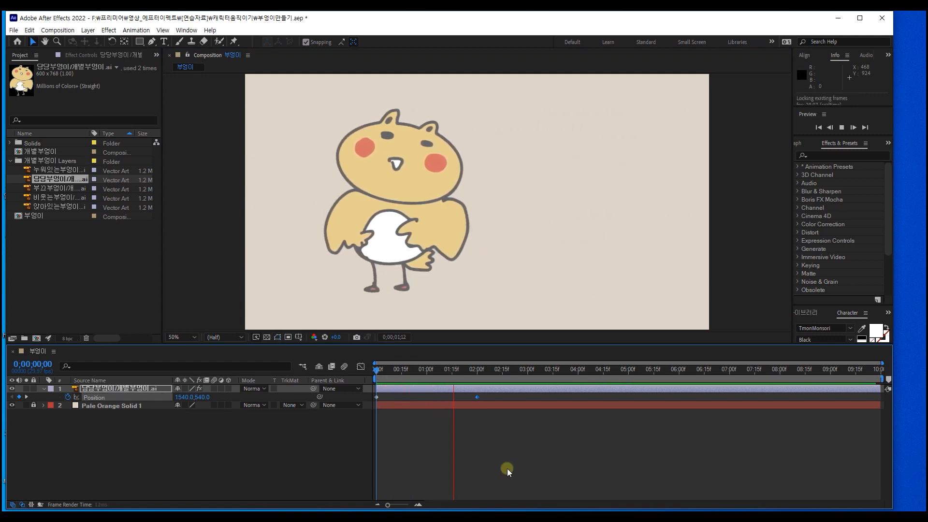
Step: Slow the owl's travel by retiming its ending position keyframe to 0;00;07;15, and play back the result
left_click_drag(479, 397, 630, 397)
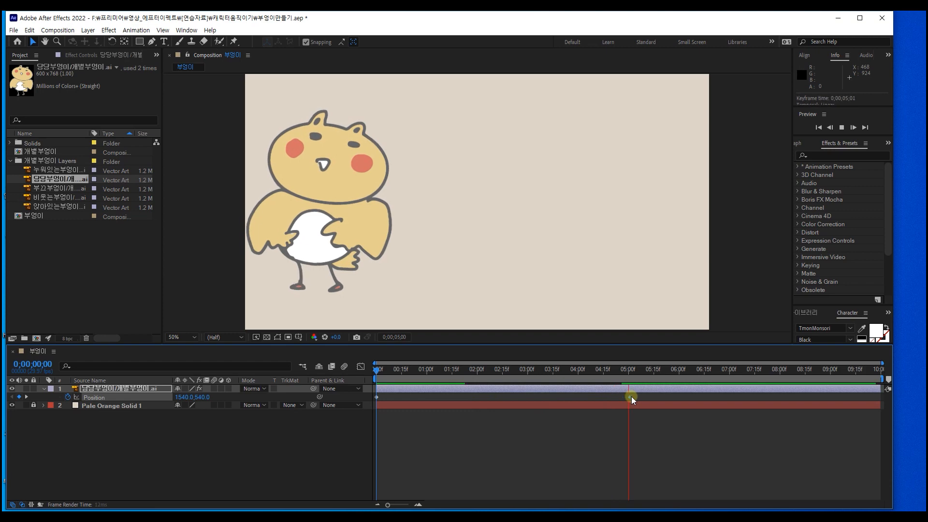
left_click(383, 379)
key("space")
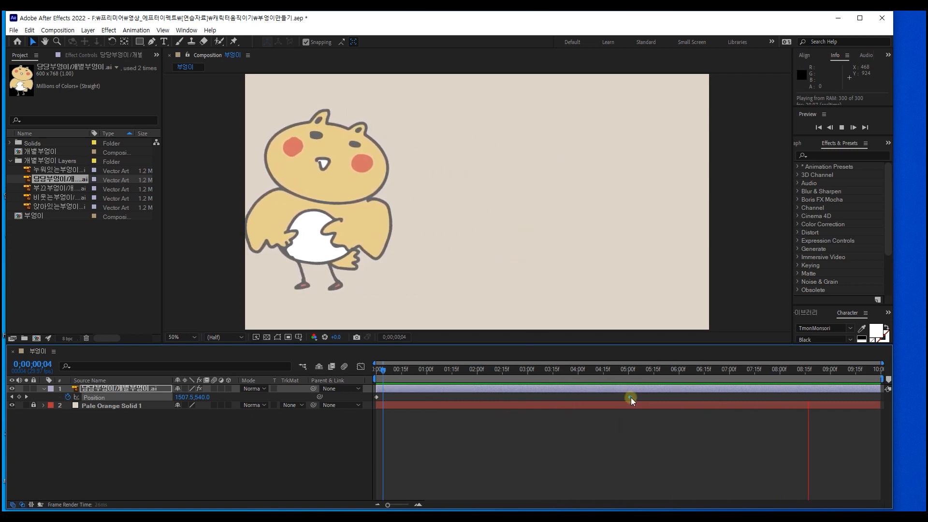
left_click_drag(628, 396, 753, 397)
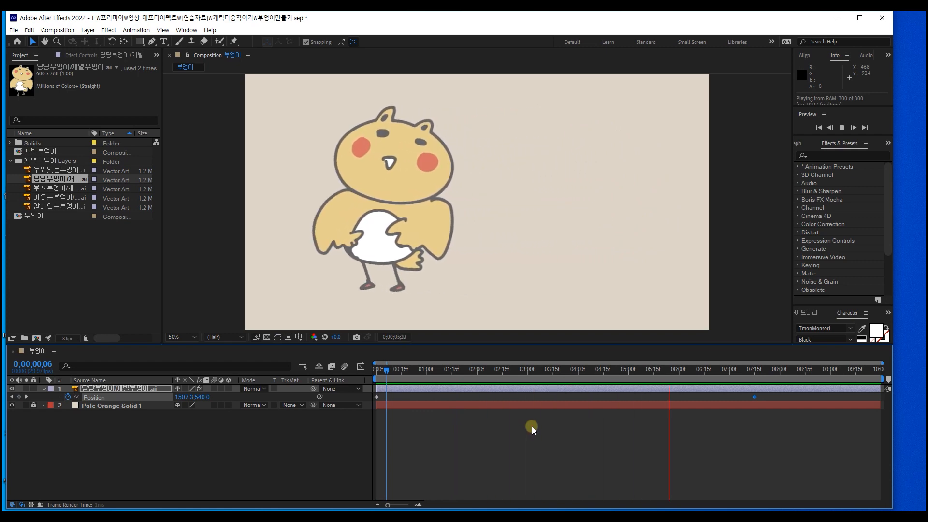
key("space")
left_click_drag(512, 380, 369, 387)
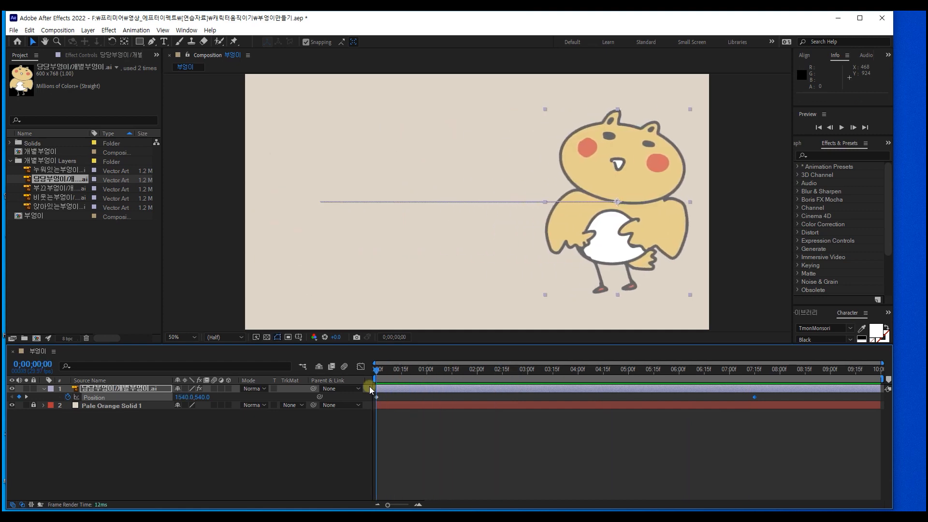
Step: Try to record live puppet motion for the left head pin on the travelling owl, undo the recording, and replay the animation
left_click(43, 389)
left_click(44, 390)
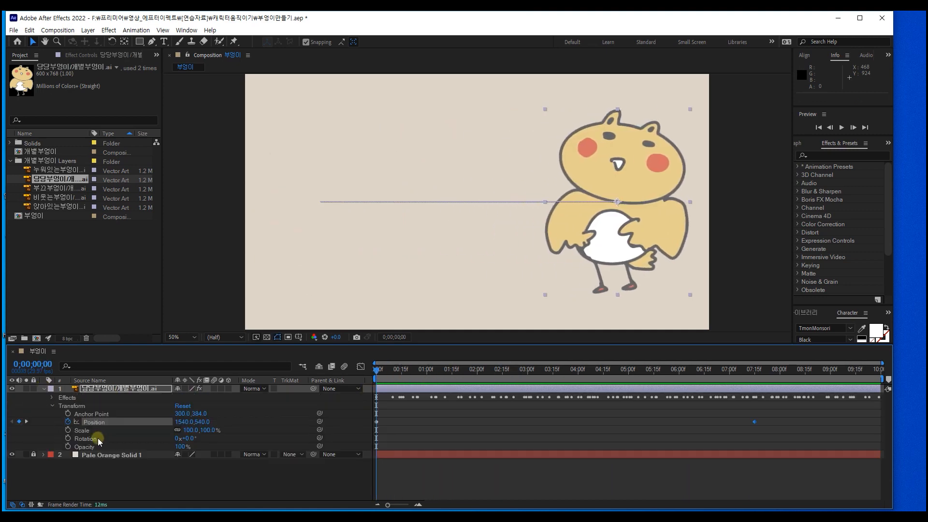
left_click(233, 42)
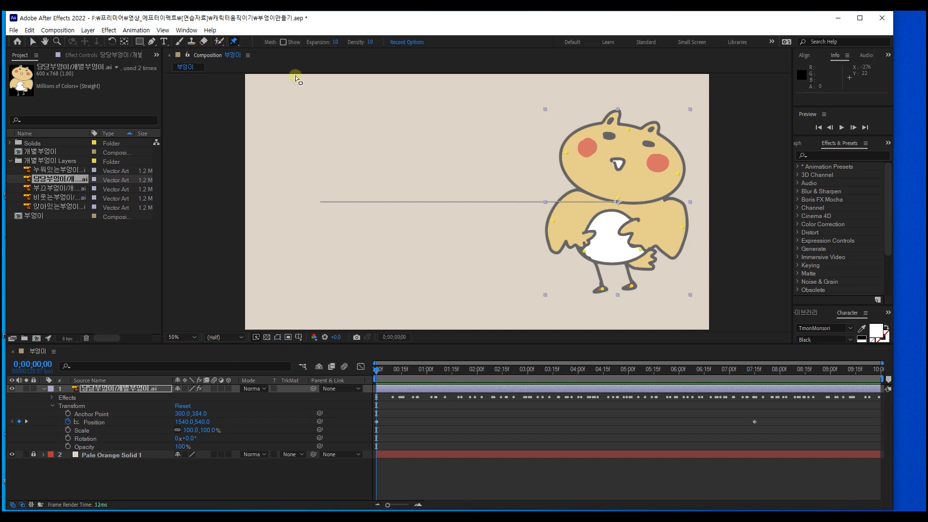
left_click(568, 154)
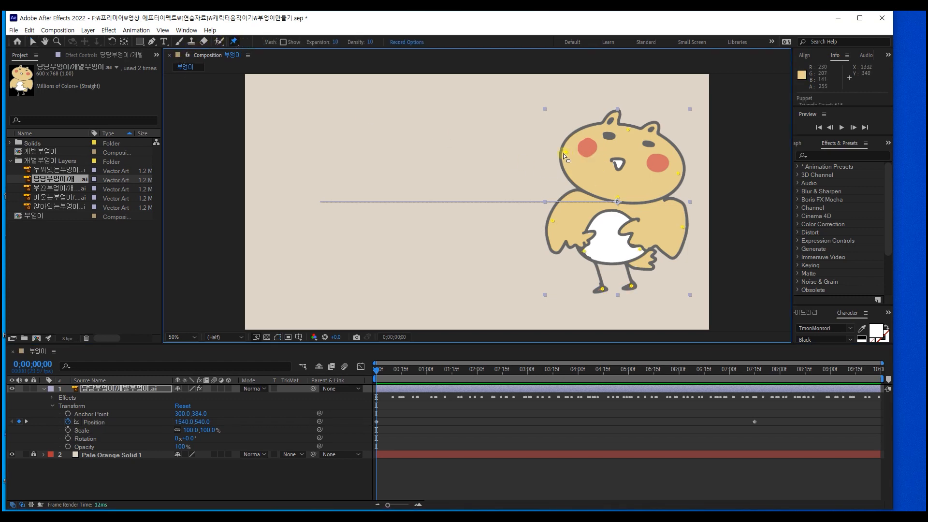
left_click_drag(566, 153, 566, 153)
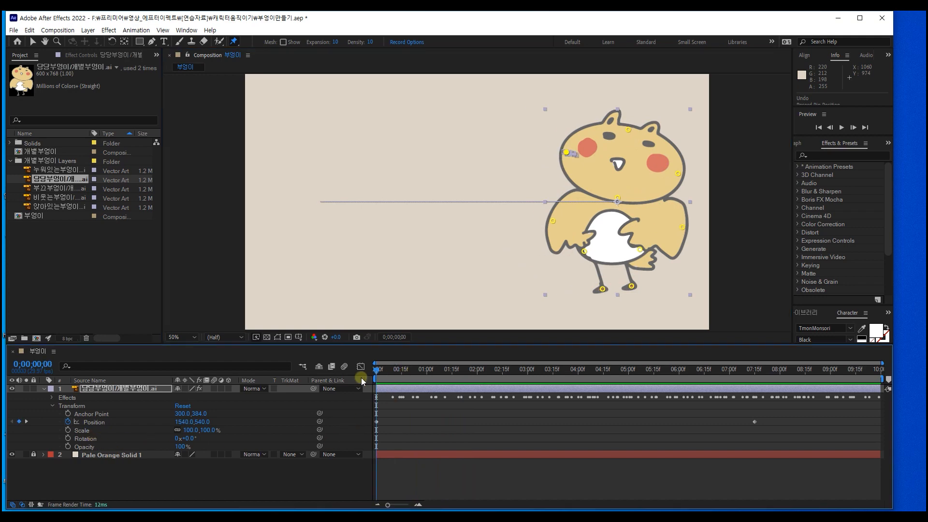
key("space")
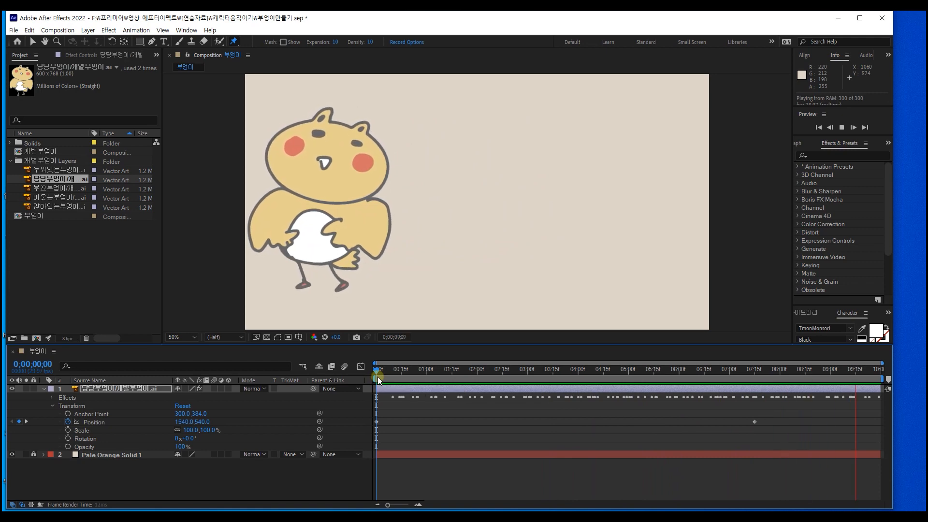
left_click(492, 425)
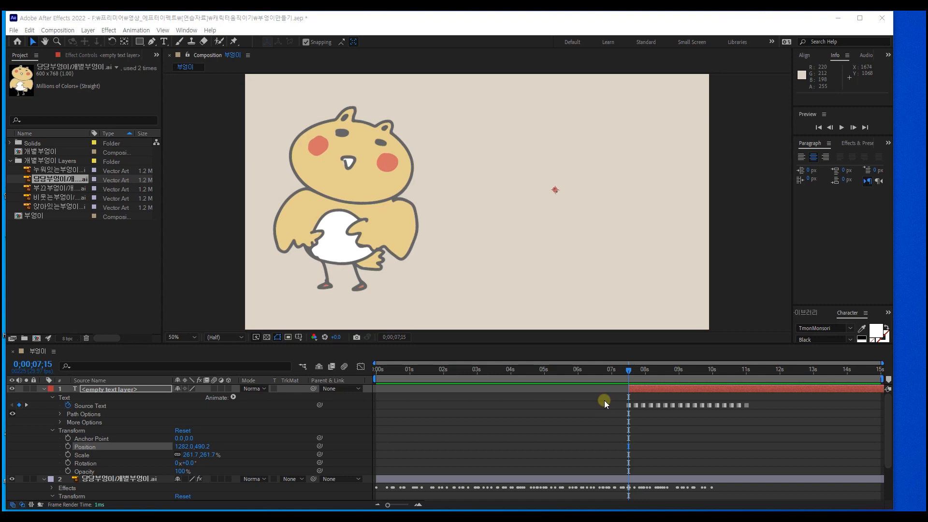
Step: Preview the title's typing animation and trim the end of its text layer to 0;00;11;13
key("space")
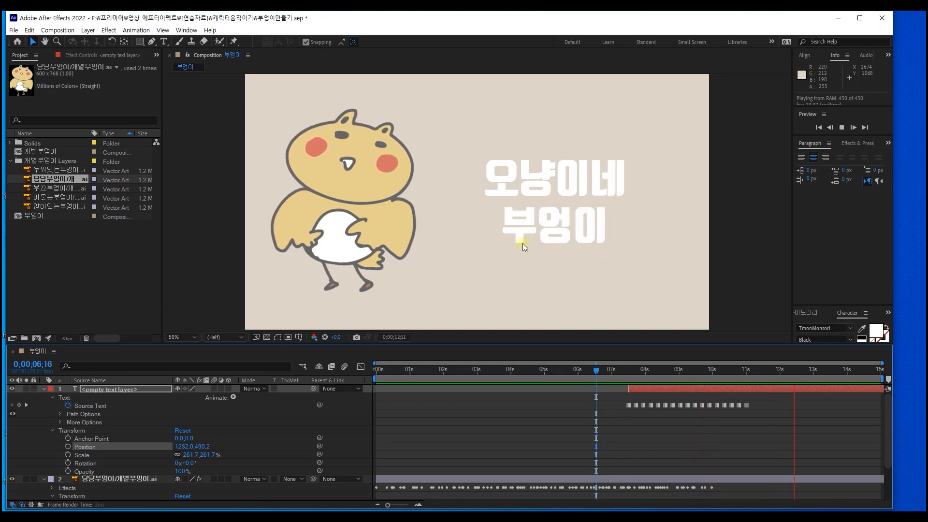
left_click(698, 390)
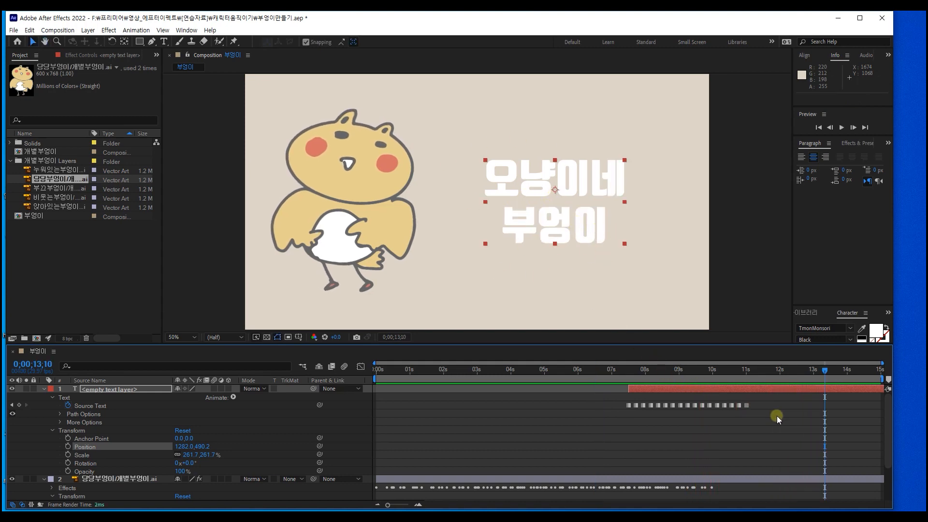
mouse_move(753, 372)
left_mouse_down()
mouse_move(738, 375)
mouse_move(761, 372)
left_mouse_up()
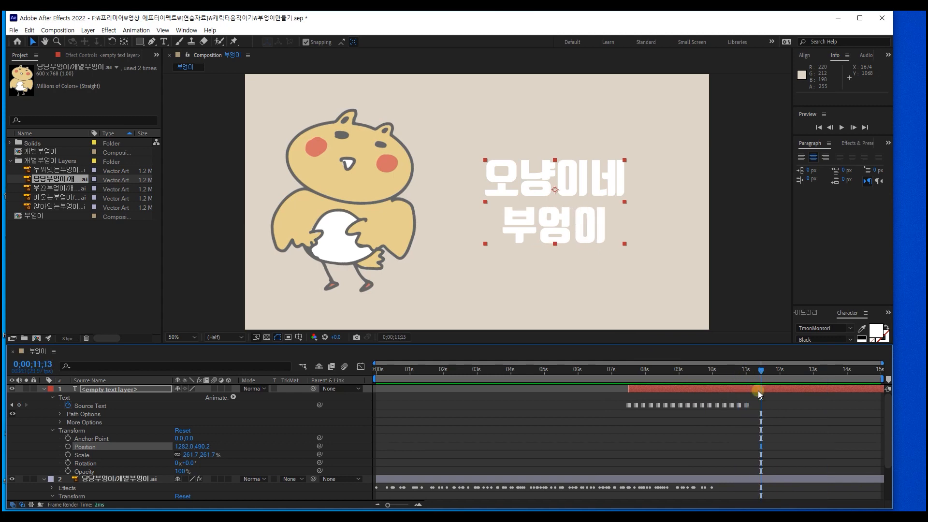
left_click(758, 391)
key("bracketright")
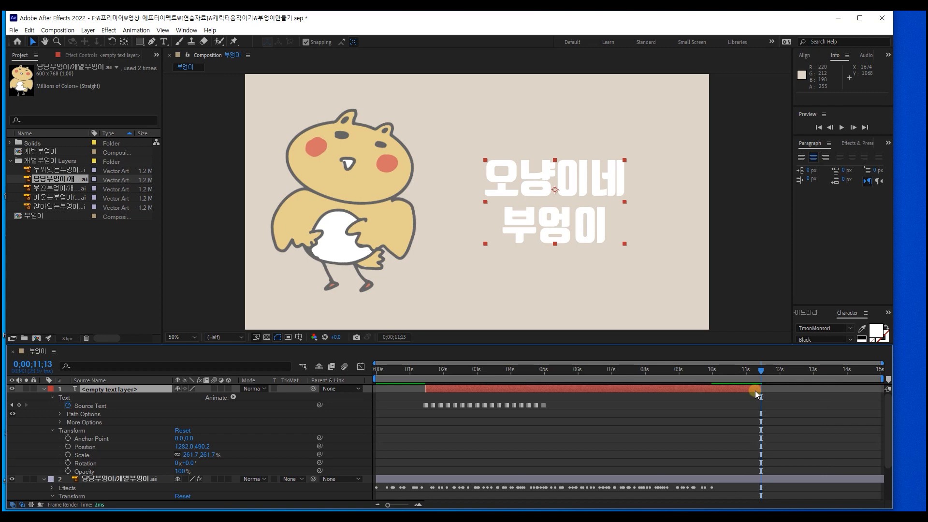
key("ctrl+z")
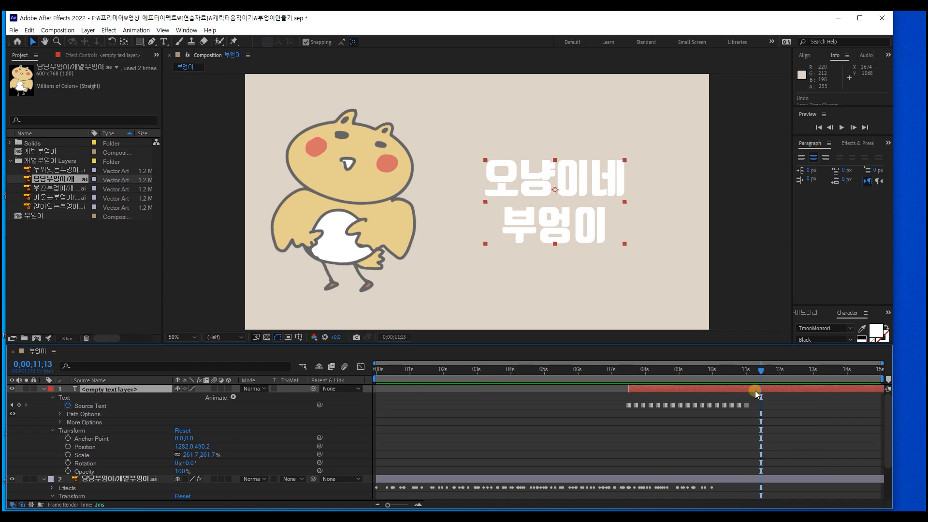
key("alt+bracketright")
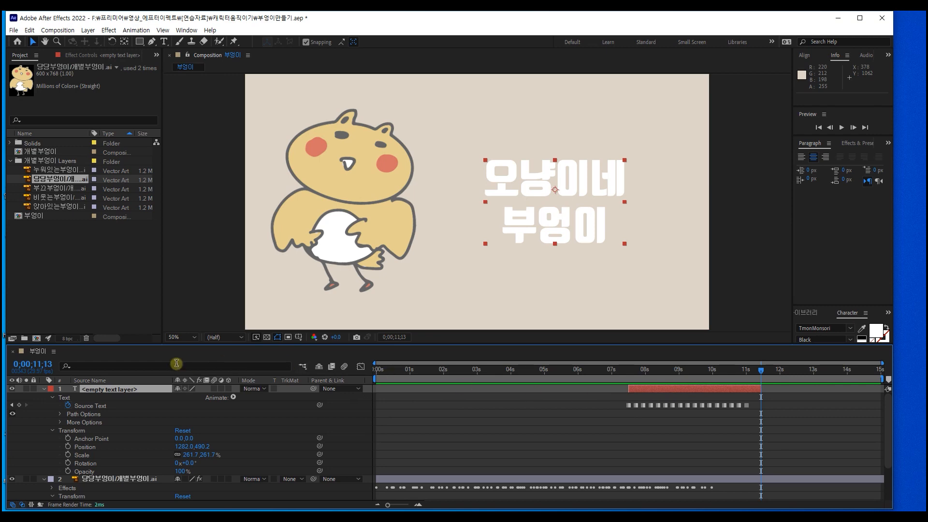
Step: Add a new text layer reading "노랑노랑이" below the two-line title
left_click(164, 42)
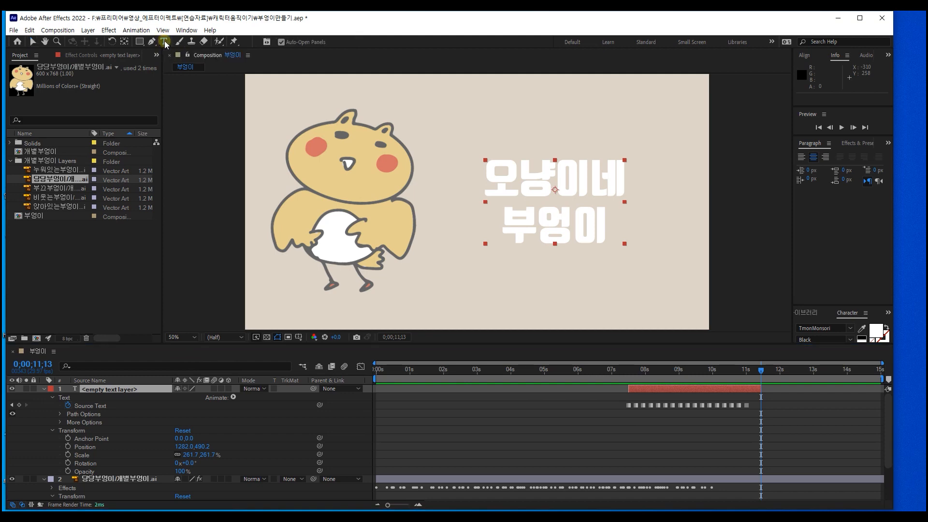
left_click(488, 279)
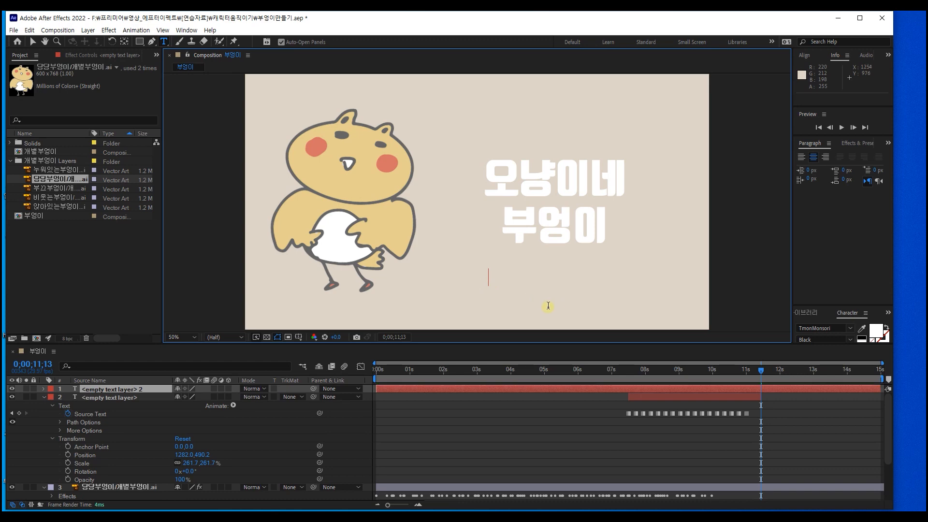
type("노")
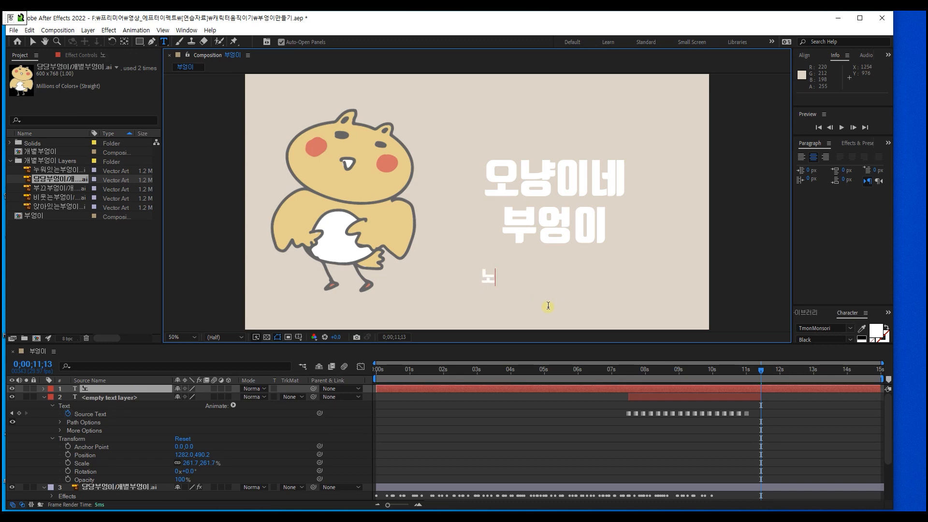
type("랑노랑")
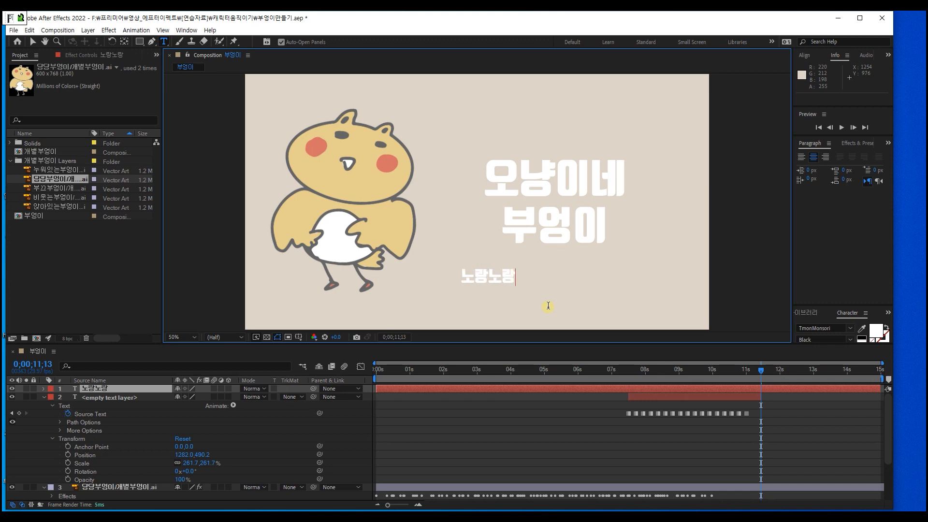
type("이")
left_click(482, 272)
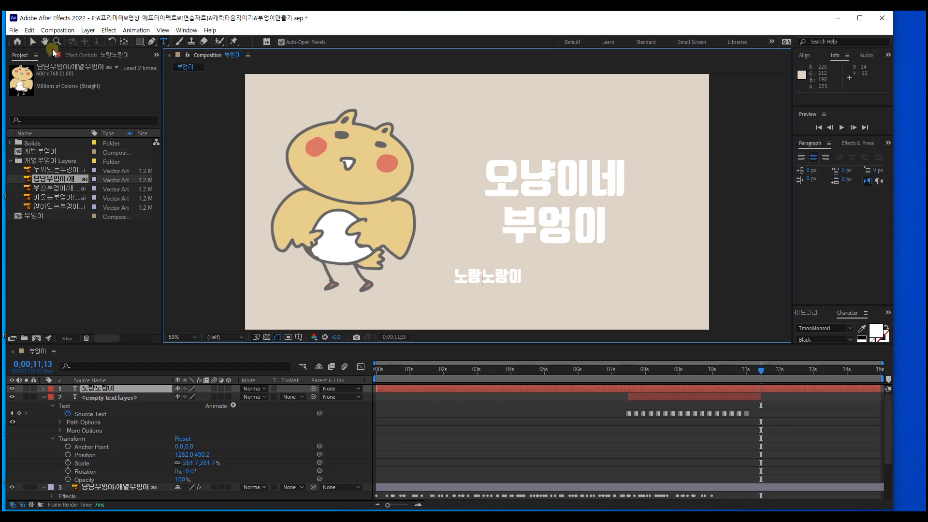
Step: Enlarge the "노랑노랑이" text to about the title's width, place it over the title, and hide the original title layer
left_click(33, 42)
left_click_drag(516, 284, 591, 210)
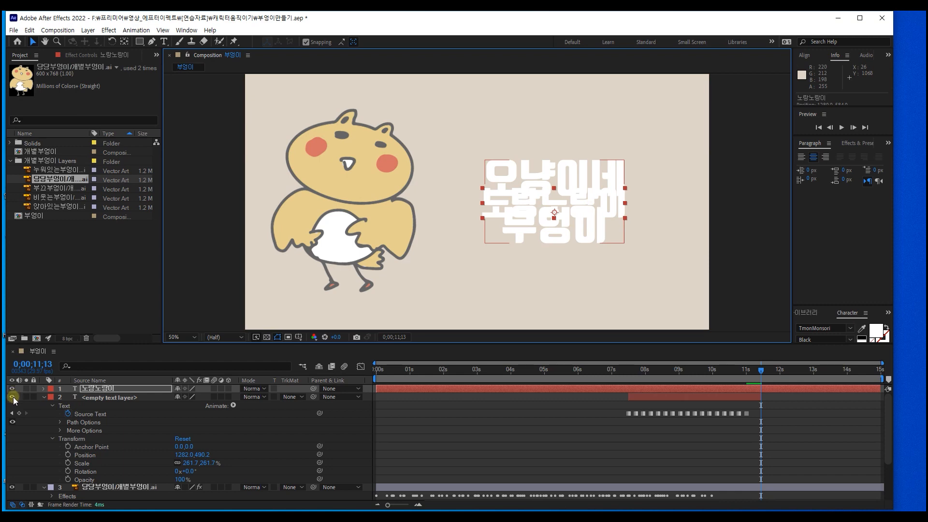
left_click(12, 397)
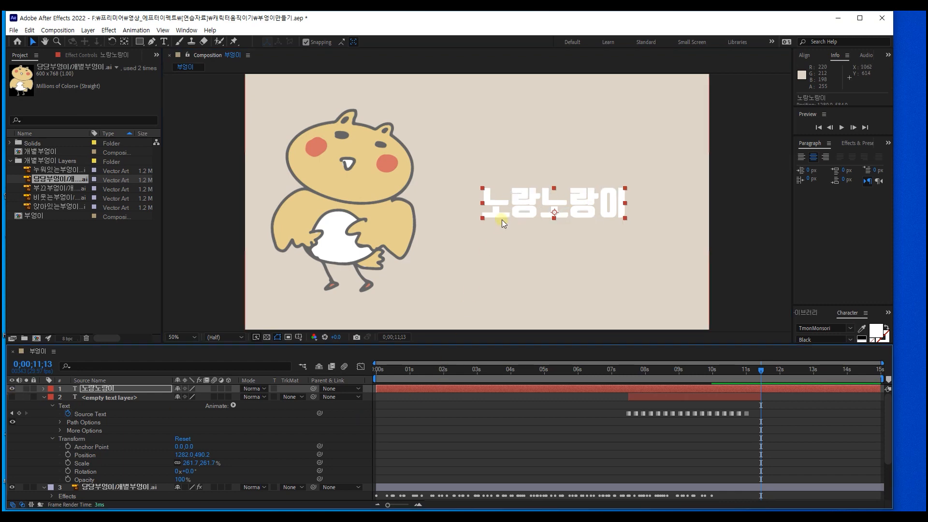
left_click(45, 397)
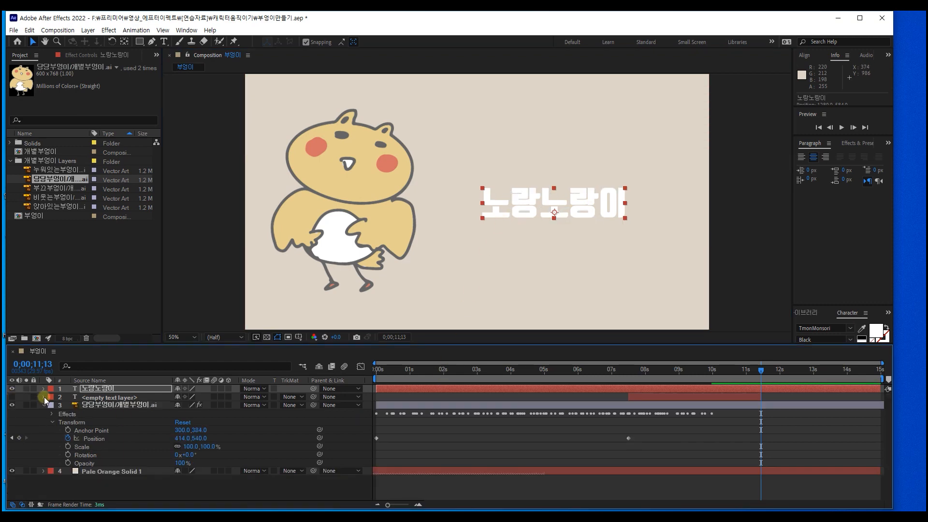
left_click(45, 405)
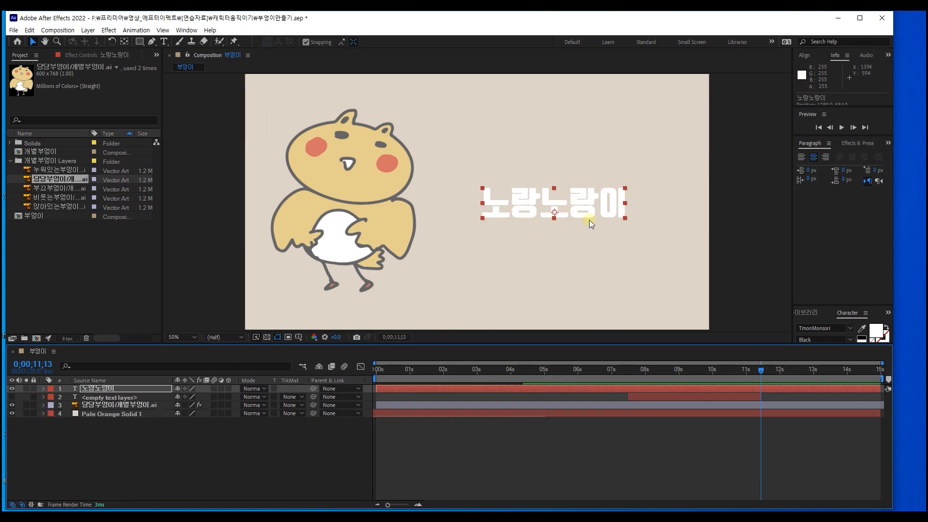
Step: Trim the start of the "노랑노랑이" text layer to 0;00;11;13 and turn on Source Text keyframing there
left_click(764, 388)
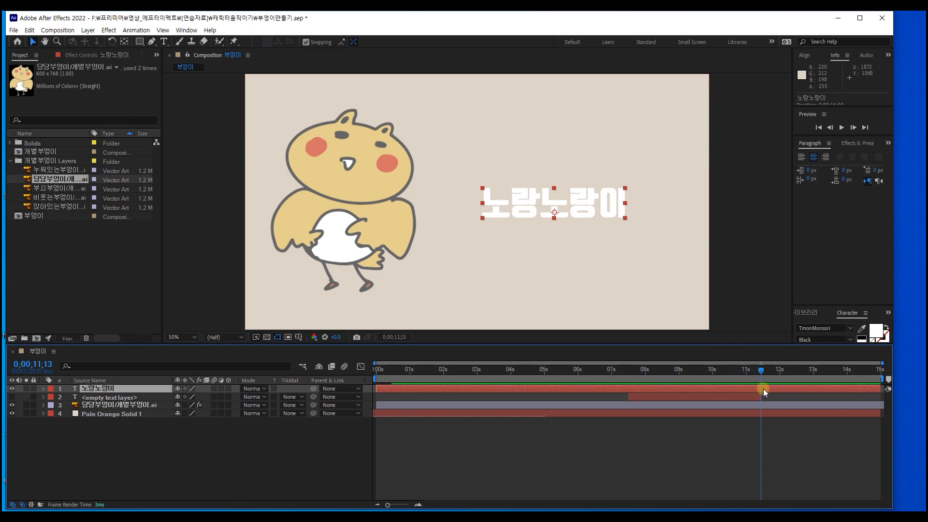
key("alt+bracketleft")
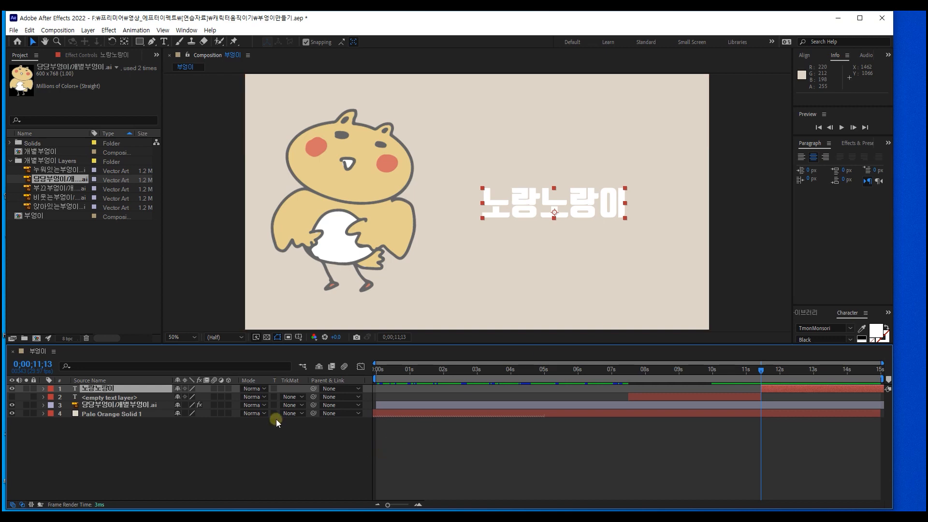
left_click(44, 389)
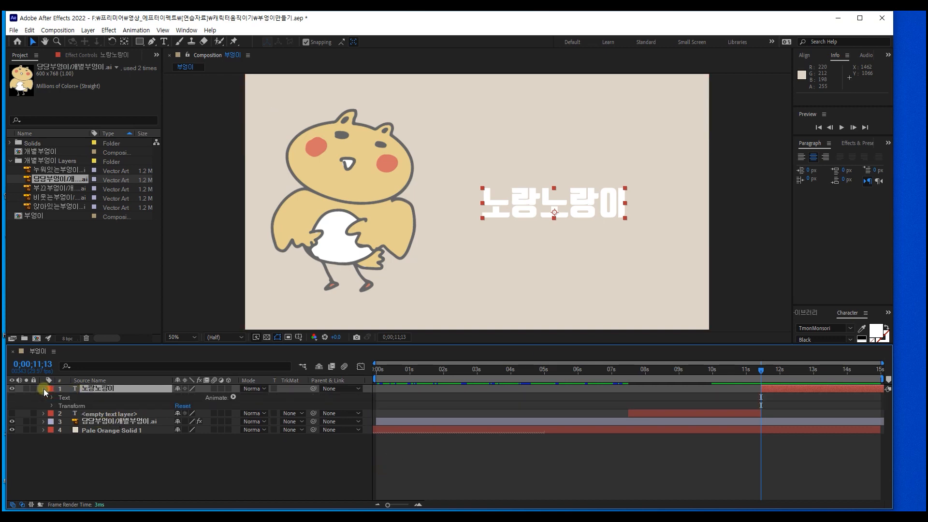
left_click(51, 398)
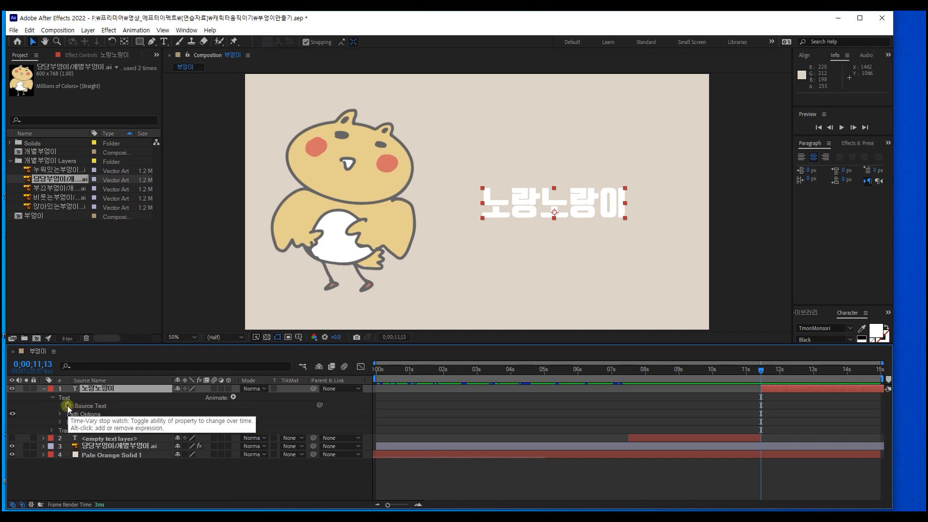
left_click(67, 405)
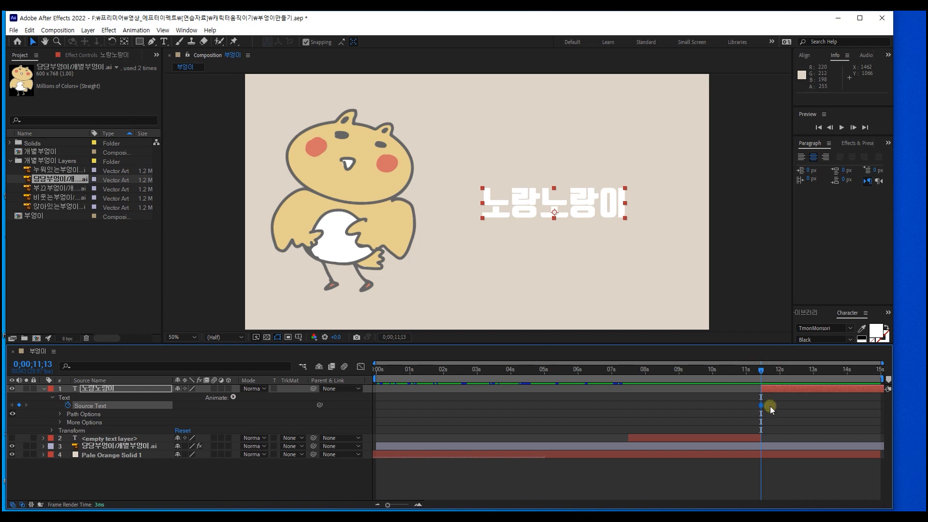
Step: Add a Source Text keyframe at 0;00;11;15 by replacing the whole "노랑노랑이" text with "ㄴ"
scroll(773, 410, "up", 5, "alt")
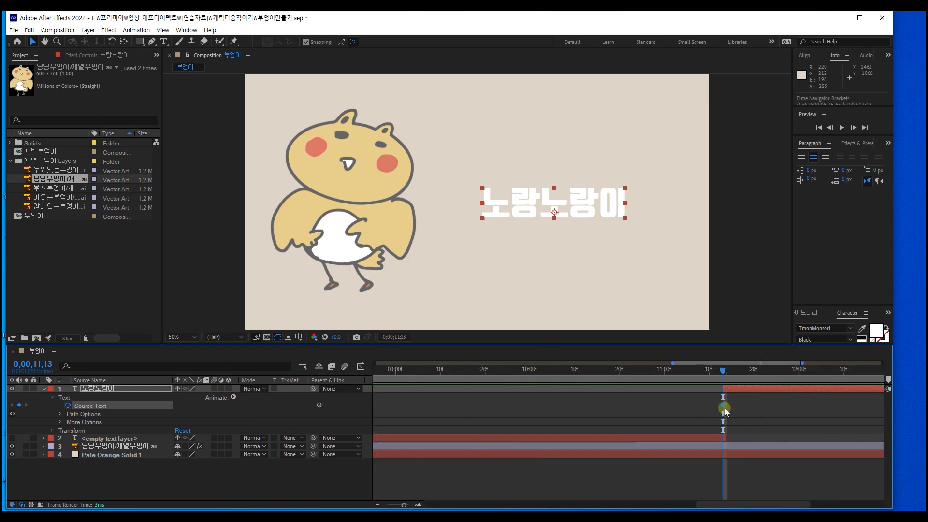
scroll(724, 408, "up", 3, "alt")
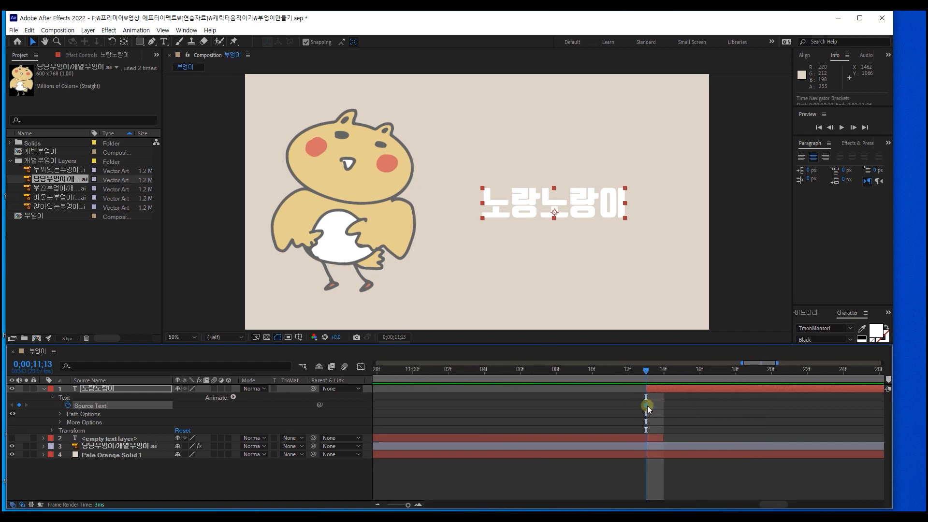
left_click_drag(660, 370, 683, 370)
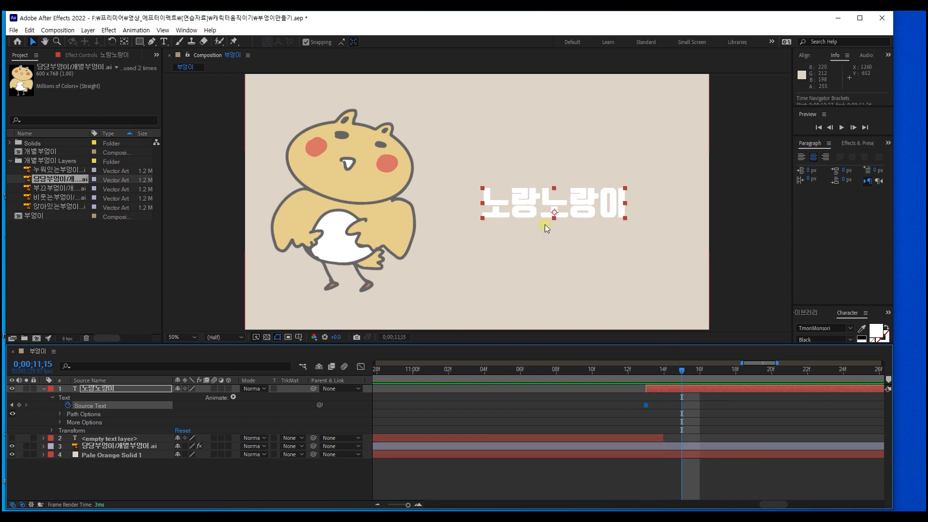
double_click(528, 211)
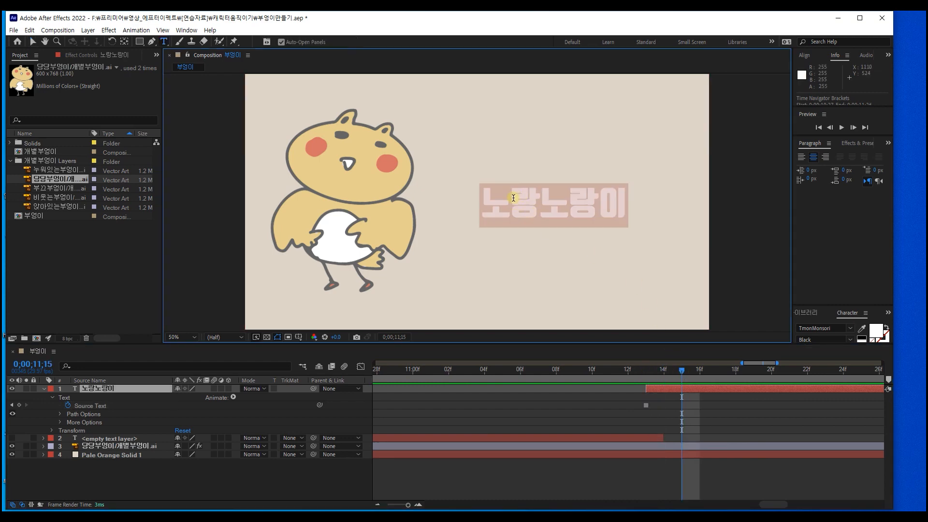
left_click(513, 197)
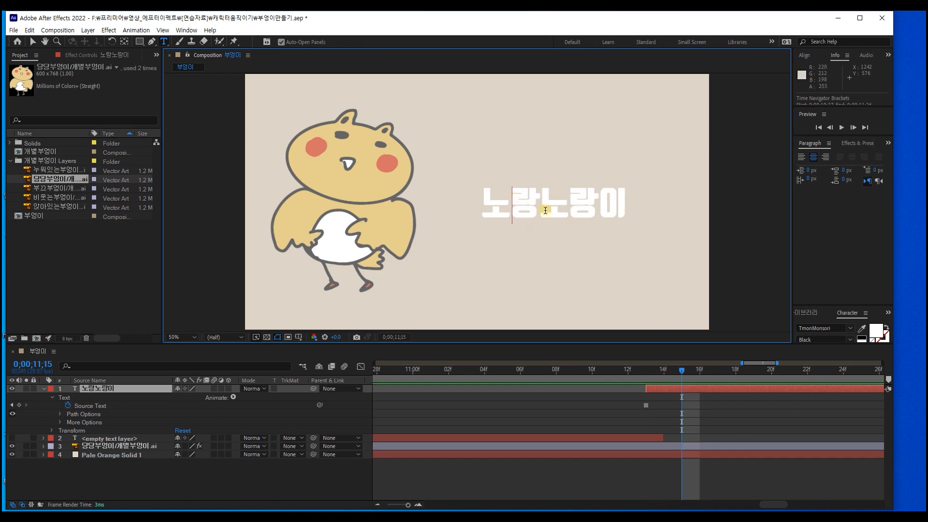
key("ctrl+a")
key("BackSpace")
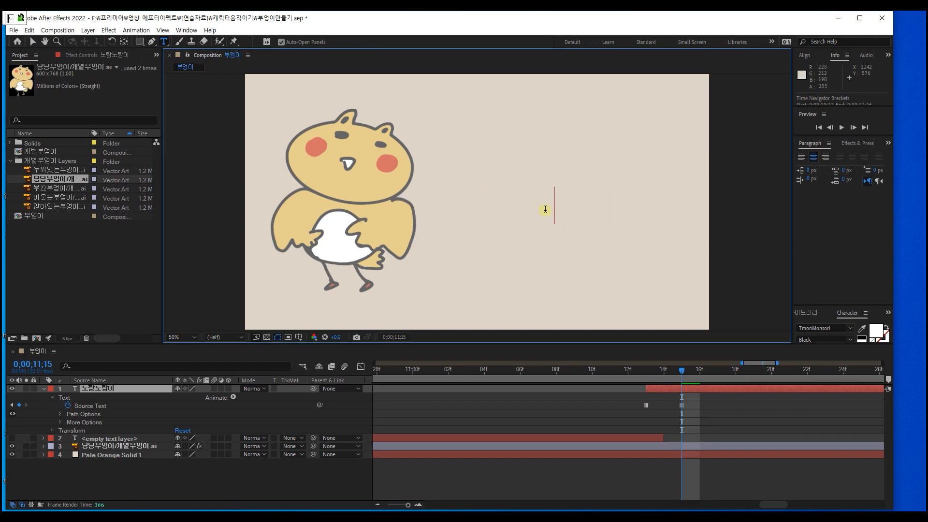
left_click(681, 370)
Step: Add a Source Text keyframe at 0;00;11;17 with the text replaced by "노"
key("shift+Right")
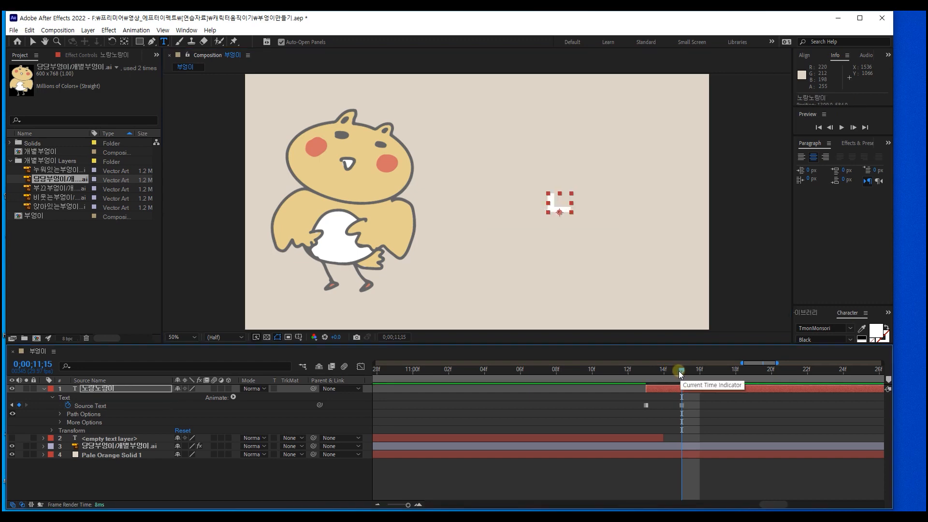
key("shift+Left")
key("Page_Down")
key("Page_Down")
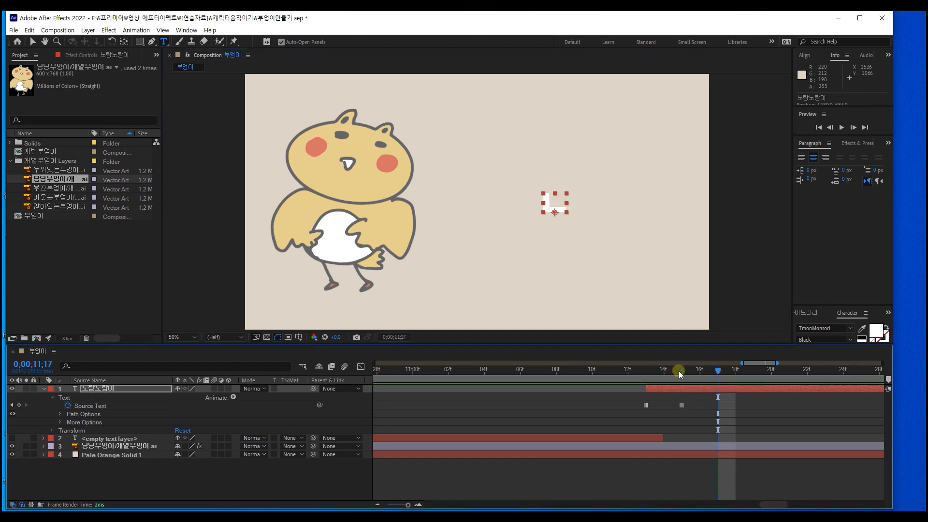
left_click(554, 208)
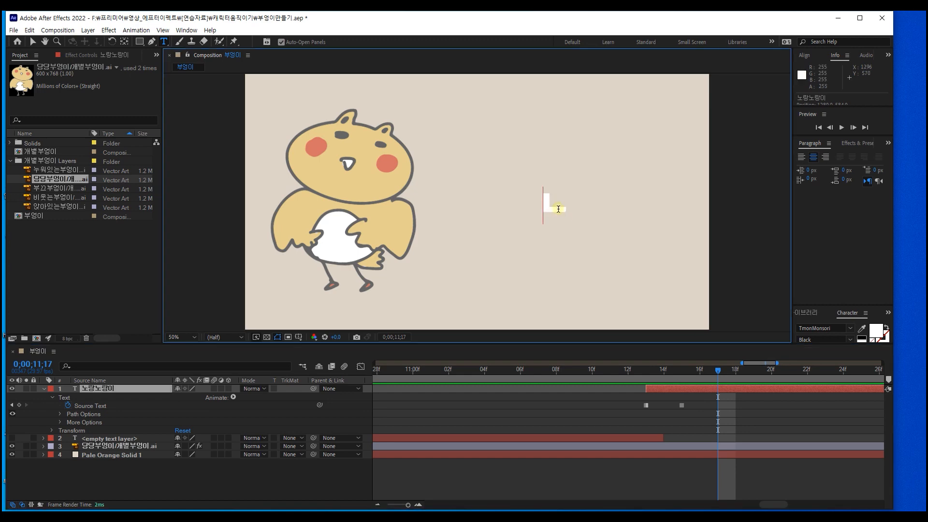
key("Right")
key("BackSpace")
type("ㄴ")
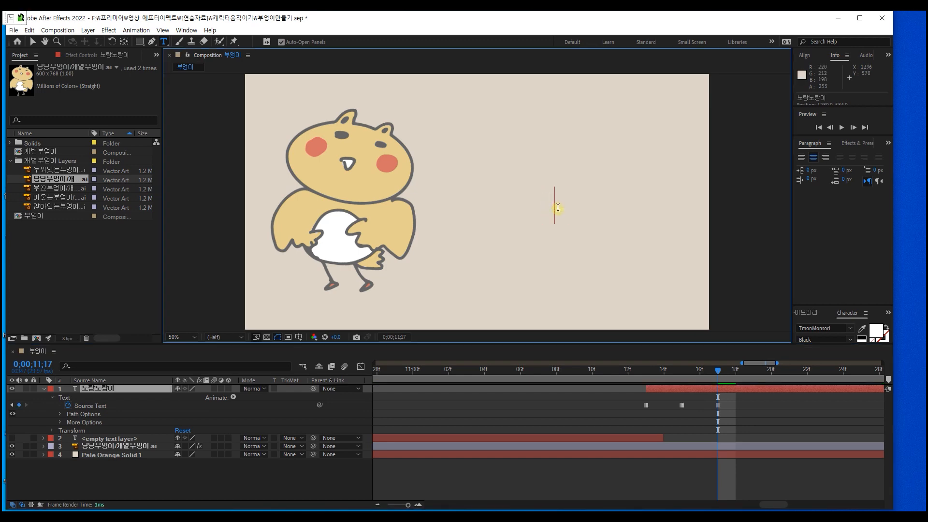
left_click(719, 371)
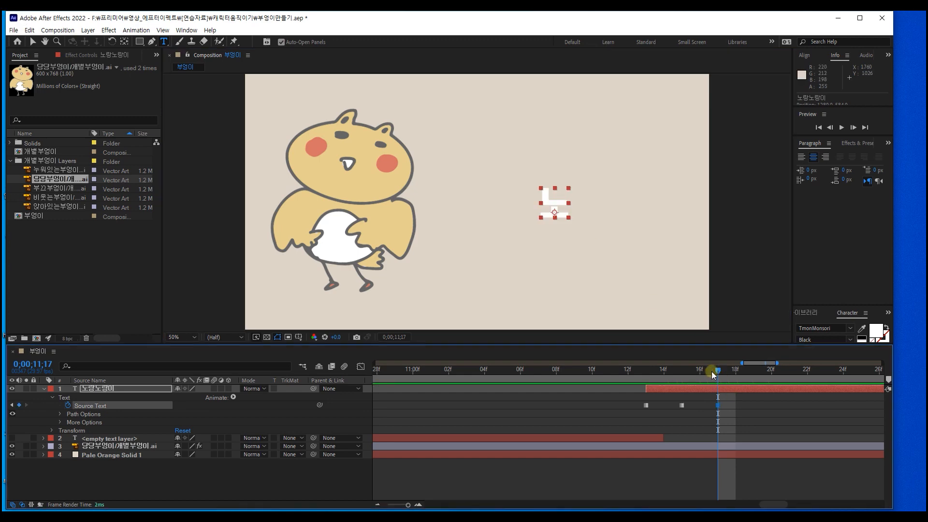
Step: Add a Source Text keyframe at 0;00;11;19 with the text extended to "노ㄹ"
key("Page_Down")
key("Page_Down")
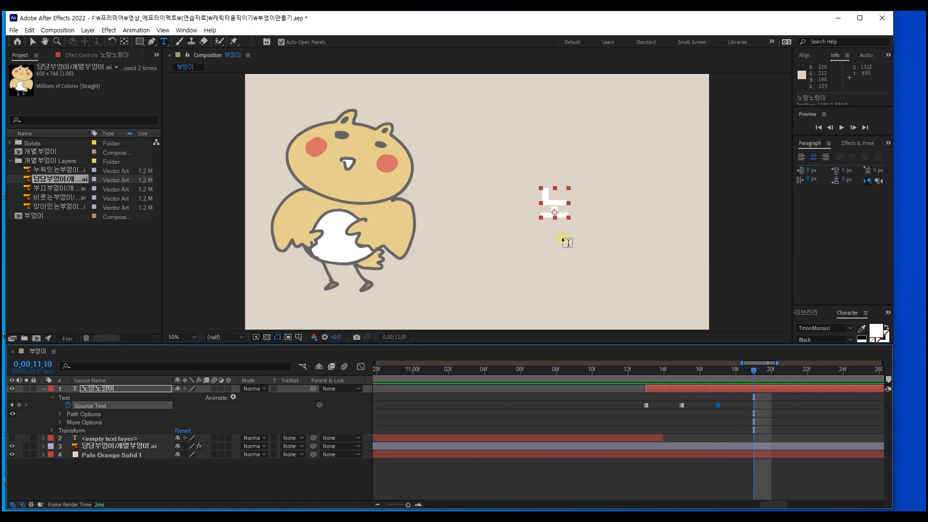
left_click(570, 207)
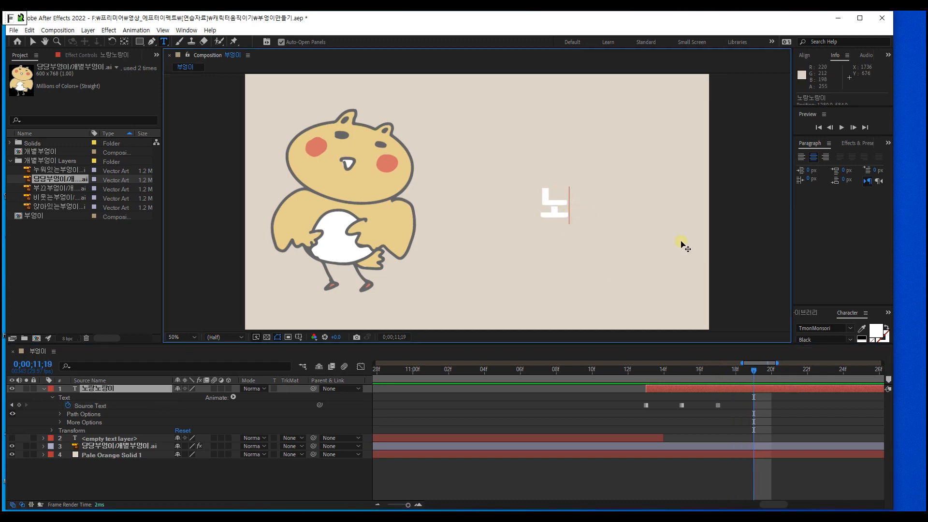
type("ㄹ")
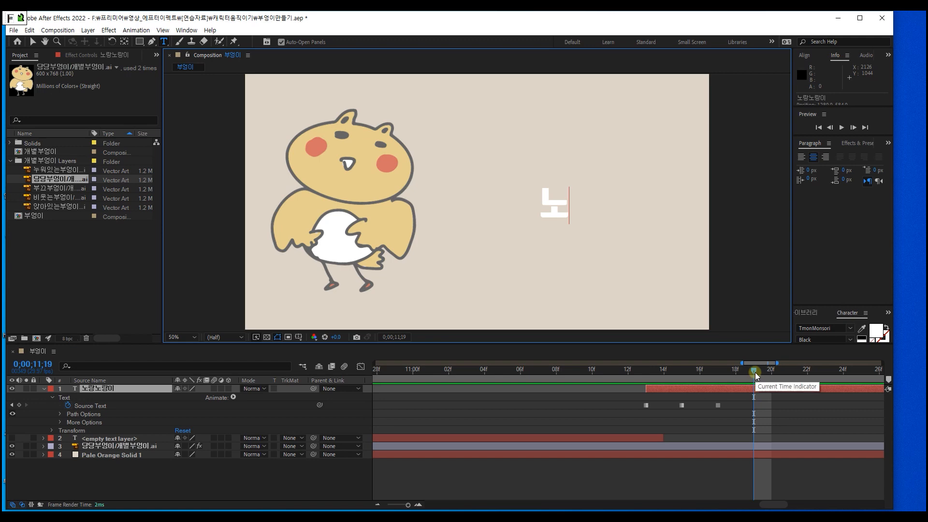
left_click(755, 372)
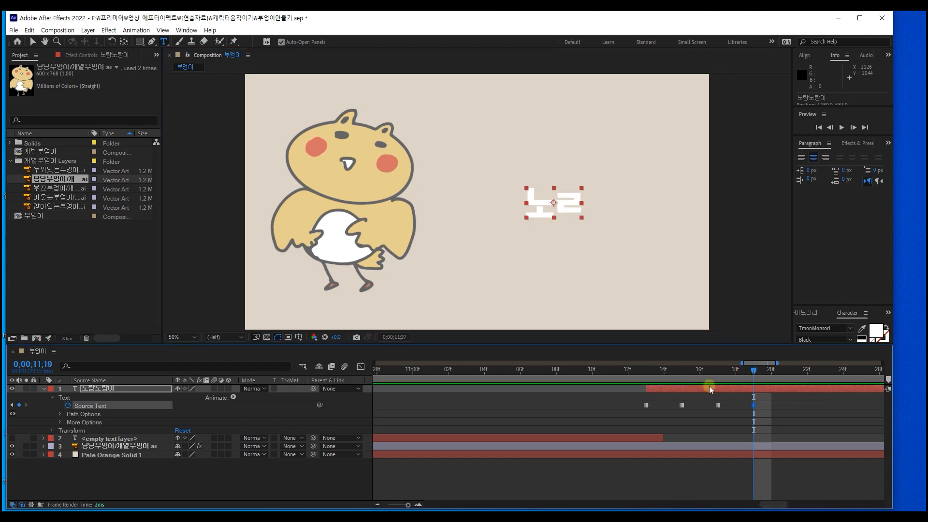
left_click(752, 408)
left_click(754, 405)
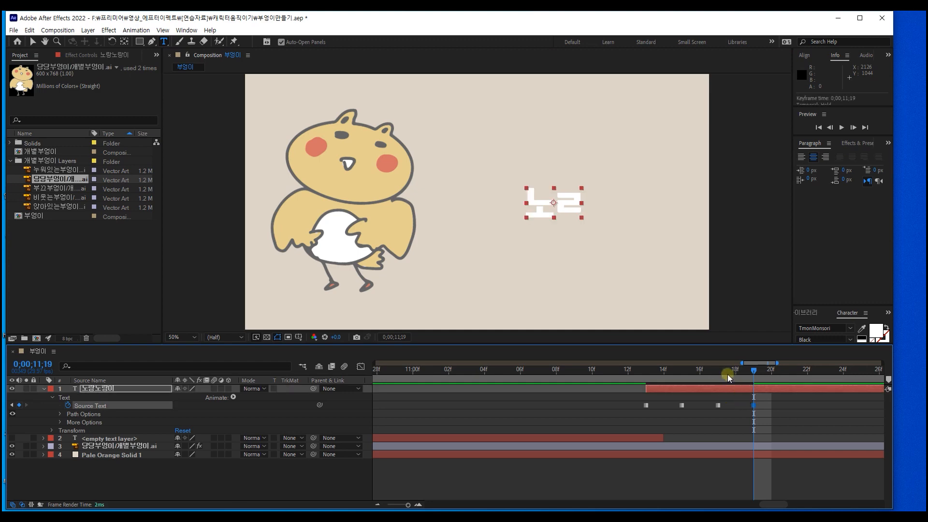
Step: Clear all the text at the first Source Text keyframe at 0;00;11;13 so the typing starts from blank
left_click_drag(753, 371, 649, 389)
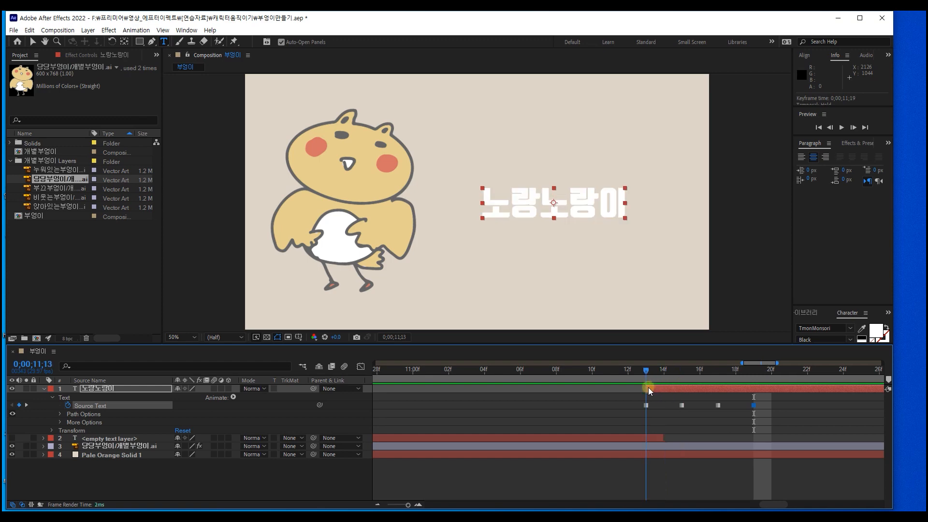
left_click(591, 207)
key("ctrl+a")
key("BackSpace")
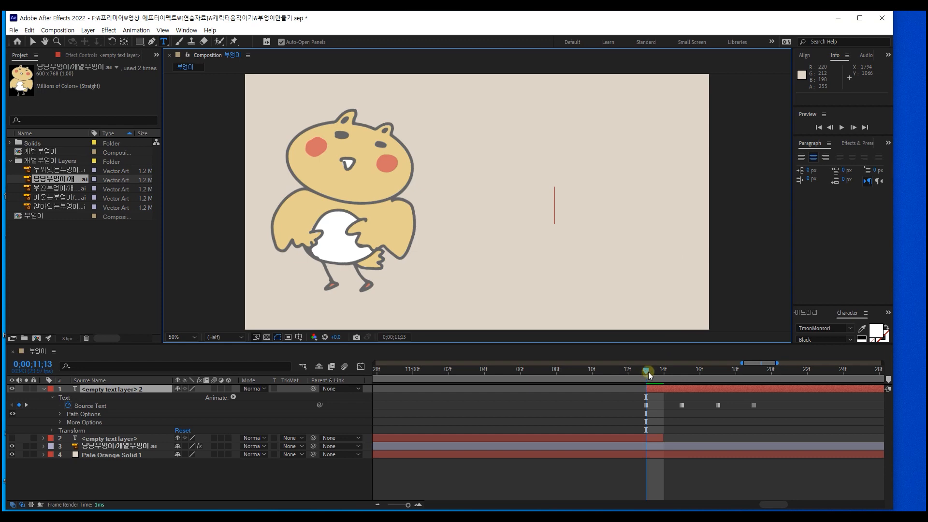
Step: Add a Source Text keyframe at 0;00;11;21 with the text changed to "노라"
left_click_drag(649, 375, 787, 382)
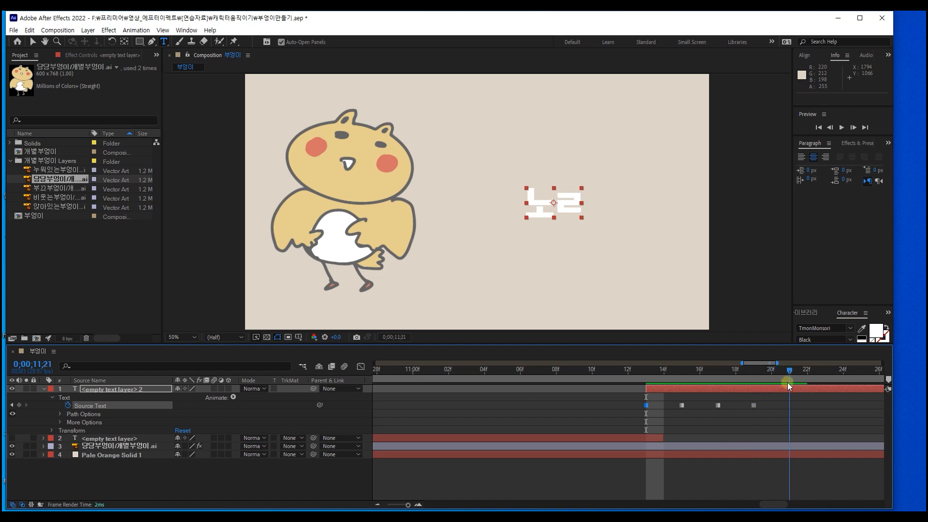
left_click(576, 202)
key("BackSpace")
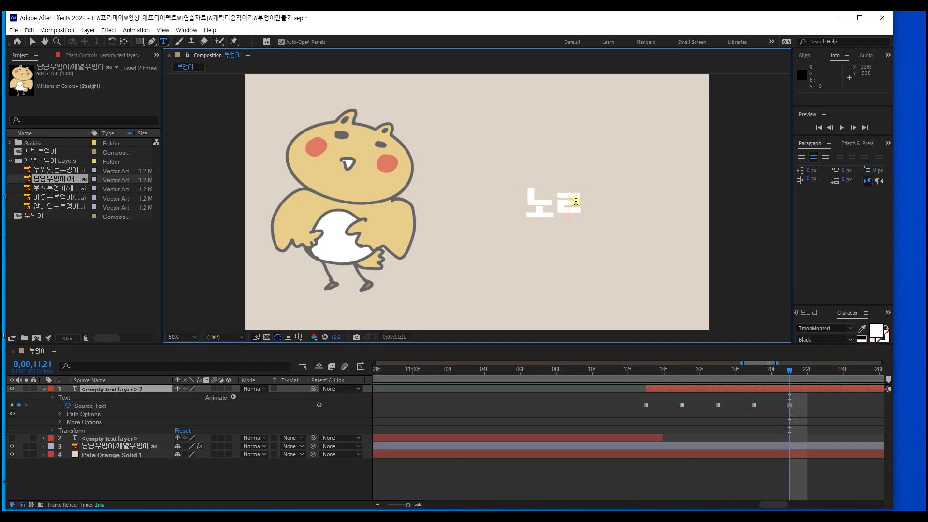
type("라")
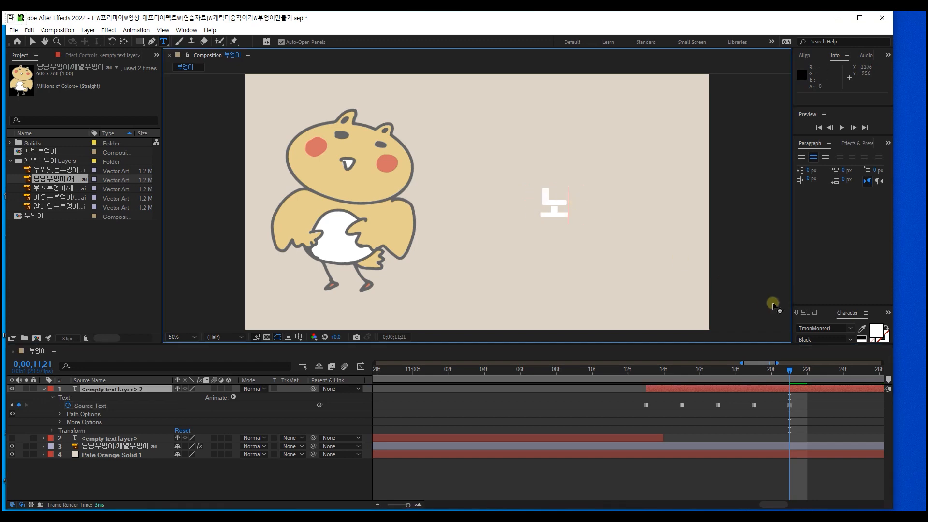
left_click(789, 373)
Step: Add a Source Text keyframe at 0;00;11;23 with the text changed to "노랑"
left_click_drag(789, 373, 823, 372)
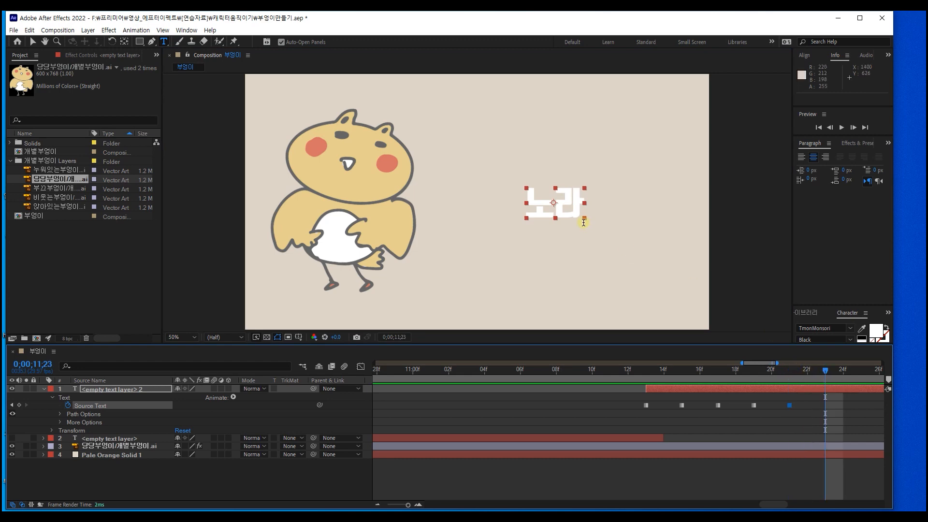
left_click(580, 198)
key("BackSpace")
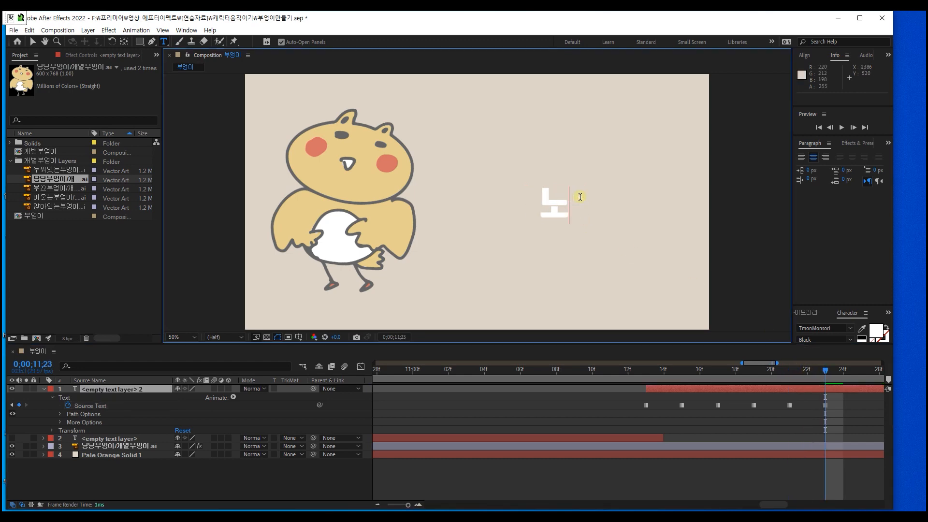
type("랑")
Step: Add a Source Text keyframe at 0;00;11;25 with the text extended to "노랑ㄴ"
left_click_drag(825, 370, 862, 373)
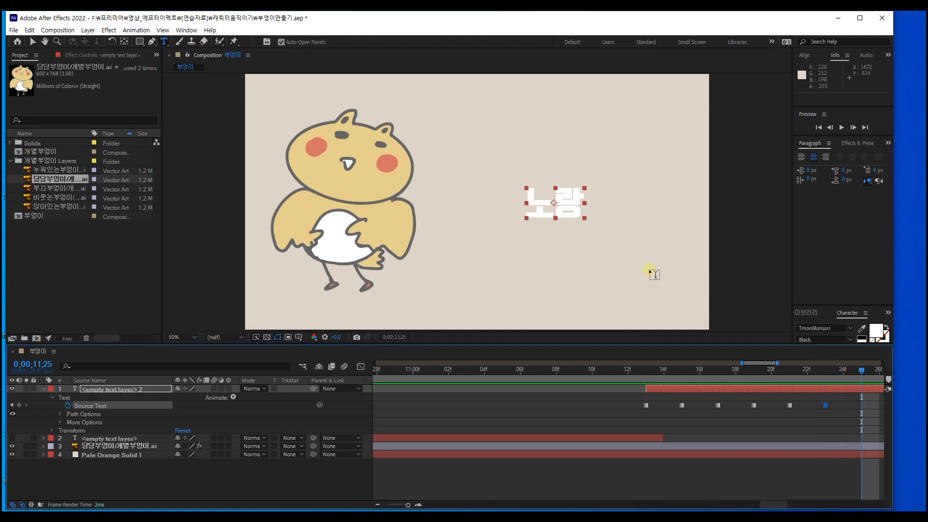
left_click(576, 201)
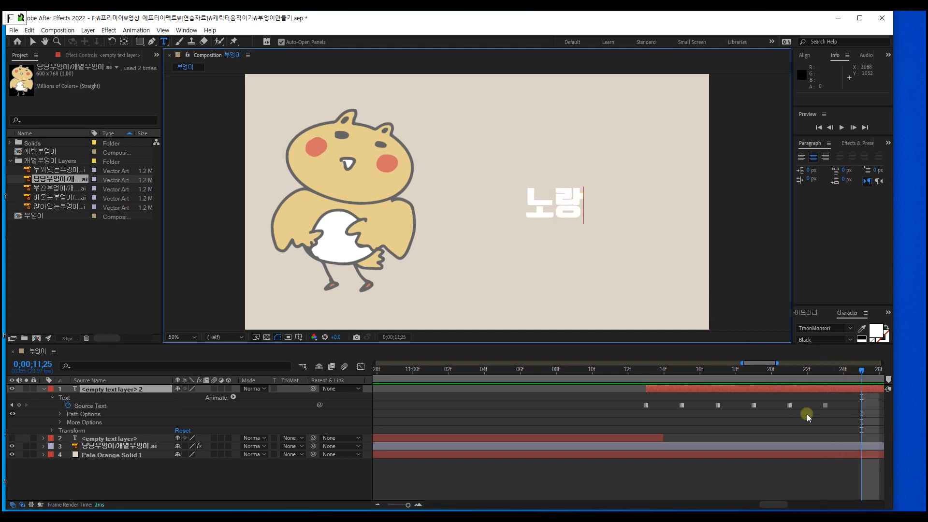
type("ㄴ")
Step: Add a Source Text keyframe at 0;00;11;27 with the text changed to "노랑노"
scroll(822, 398, "down", 5)
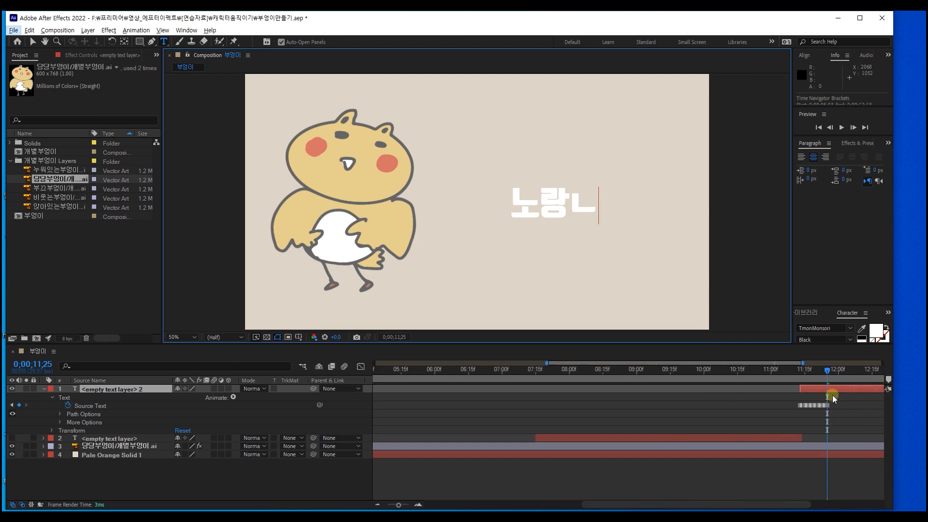
left_click_drag(788, 504, 879, 504)
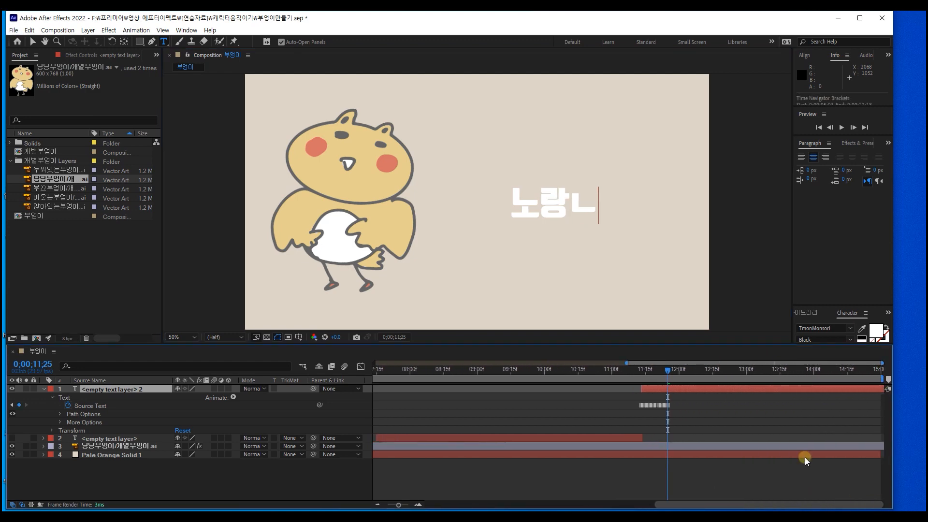
scroll(733, 415, "up", 1)
scroll(714, 416, "up", 1)
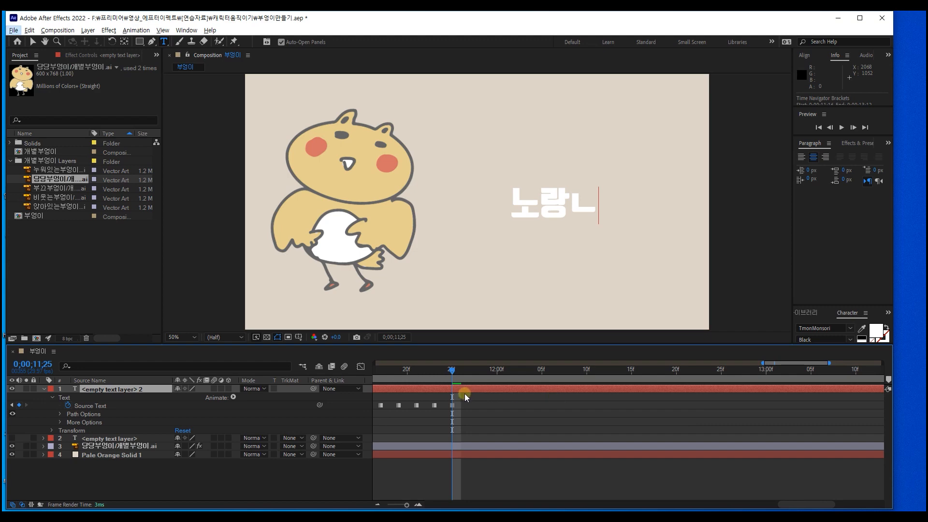
left_click_drag(455, 373, 471, 374)
left_click(580, 202)
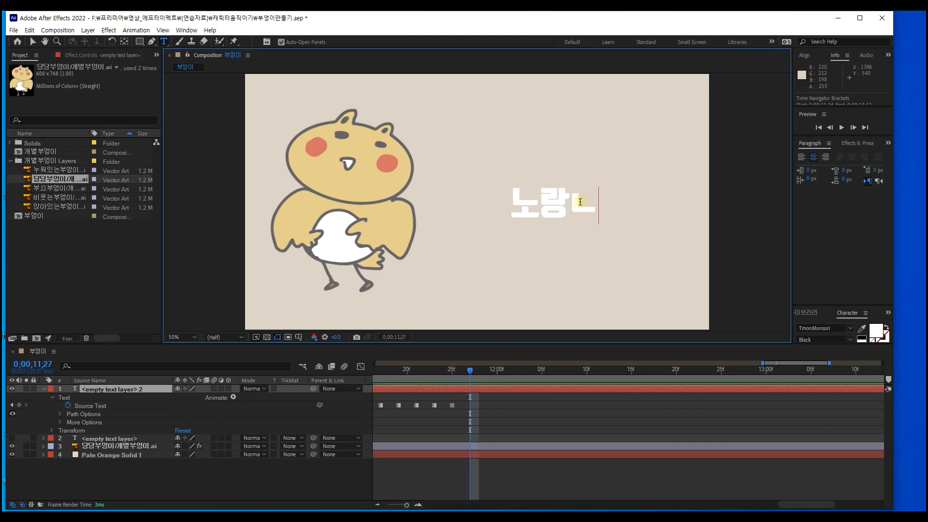
key("BackSpace")
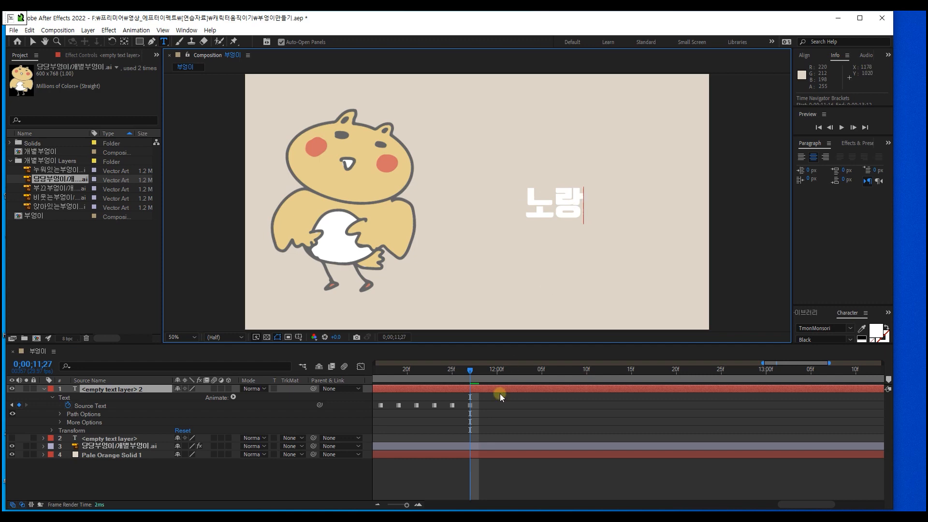
type("노")
Step: Add Source Text keyframes reading "노랑노ㄹ" at 0;00;11;29 and "노랑노라" at 0;00;12;01
mouse_move(483, 370)
left_mouse_down()
mouse_move(499, 372)
mouse_move(483, 376)
left_mouse_up()
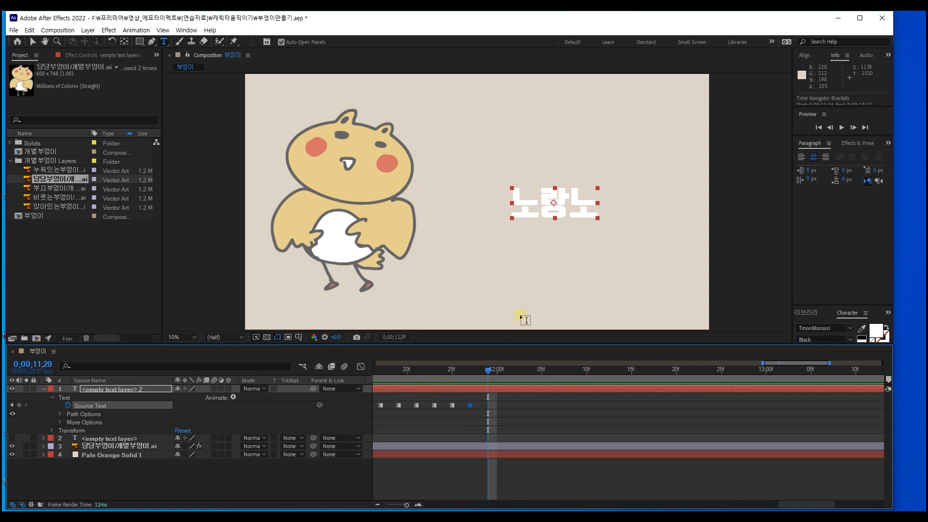
left_click(594, 203)
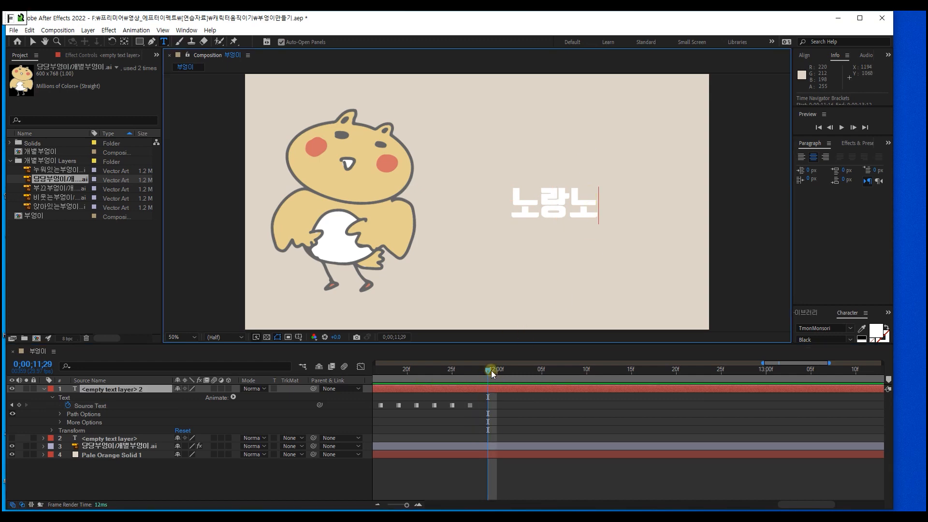
left_click_drag(491, 370, 507, 370)
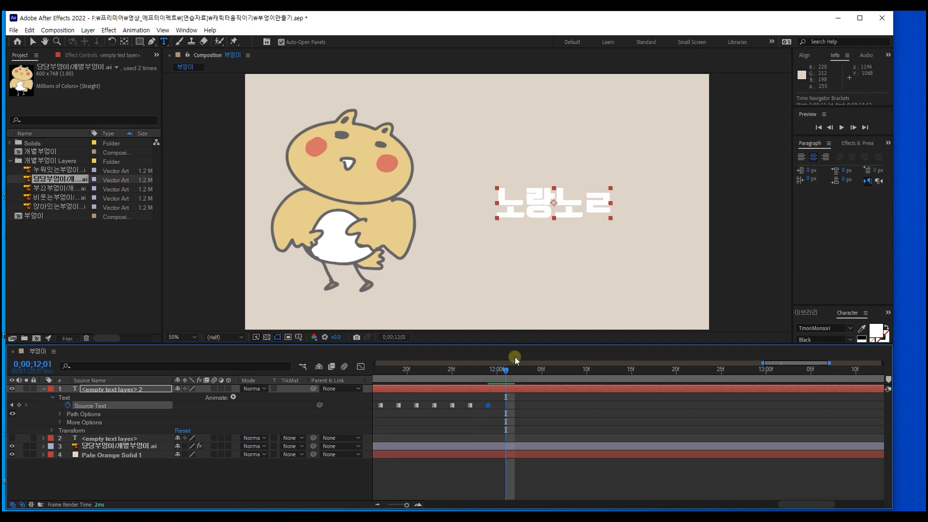
left_click(604, 207)
key("BackSpace")
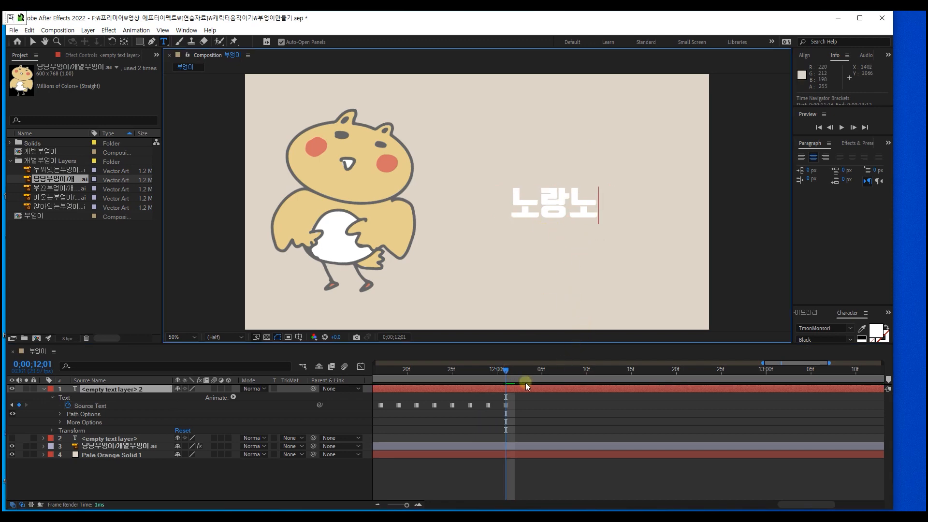
type("라")
Step: Add Source Text keyframes reading "노랑노랑" at 0;00;12;03 and "노랑노랑ㅇ" at 0;00;12;05
left_click_drag(509, 372, 524, 370)
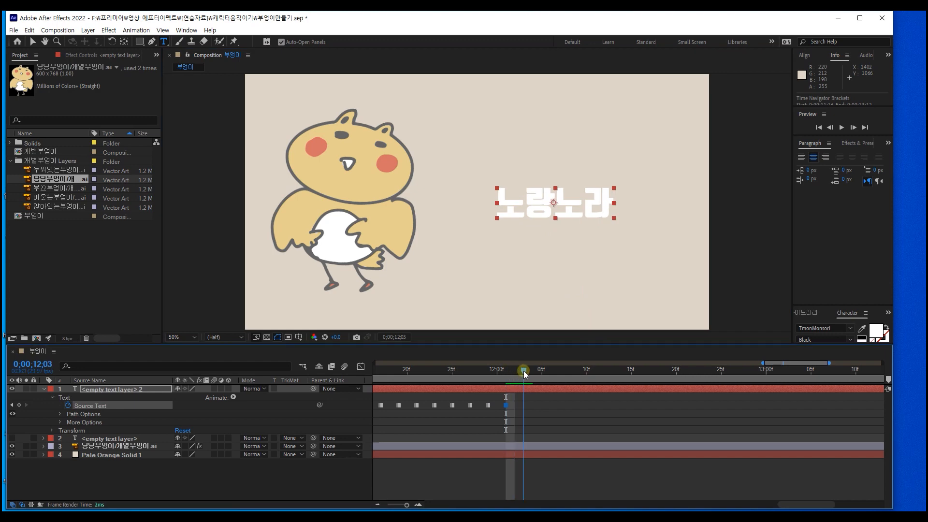
left_click(601, 207)
key("BackSpace")
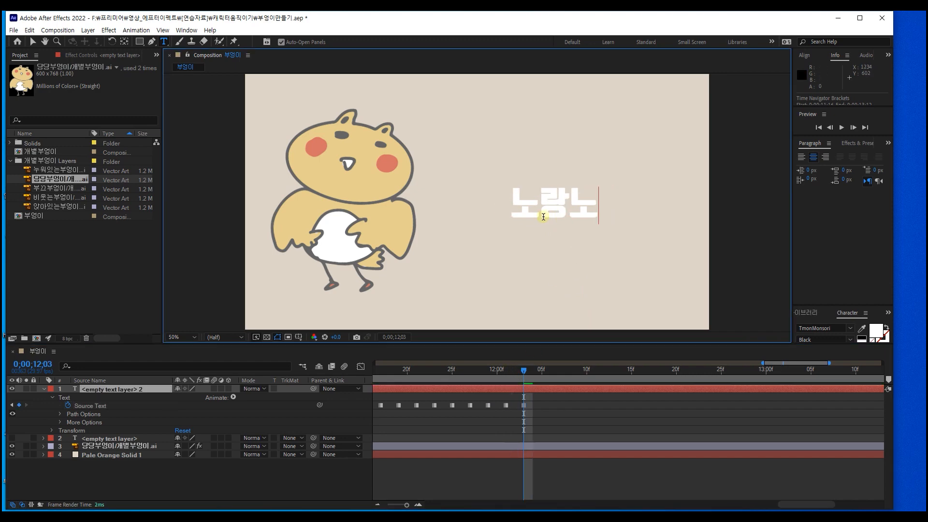
type("랑")
left_click_drag(526, 373, 541, 373)
left_click(593, 202)
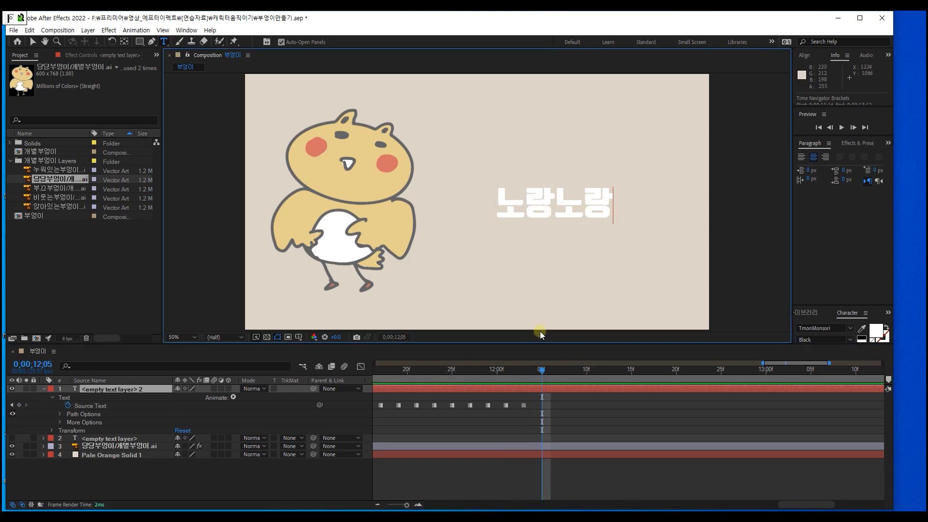
type("ㅇ")
Step: Add a Source Text keyframe at 0;00;12;07 with the text completed to "노랑노랑이"
left_click_drag(542, 370, 558, 374)
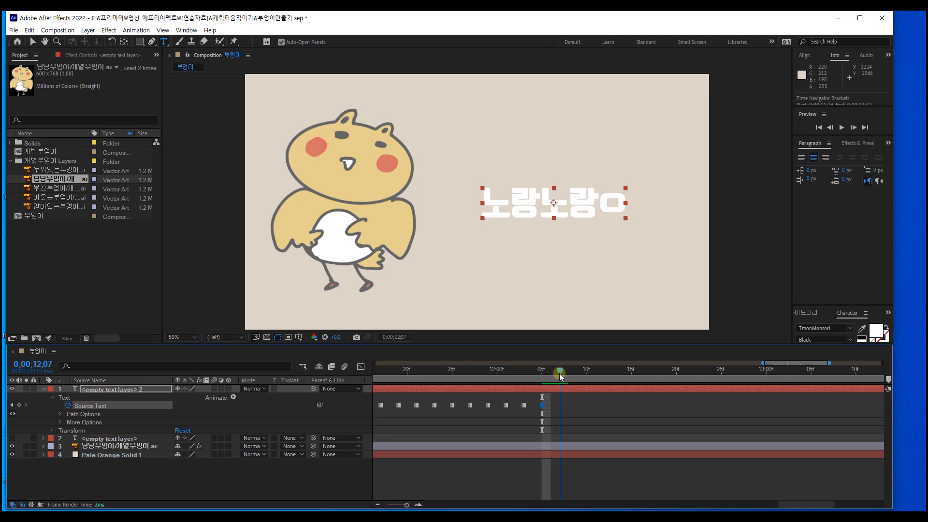
left_click(616, 199)
type("\\")
key("BackSpace")
key("BackSpace")
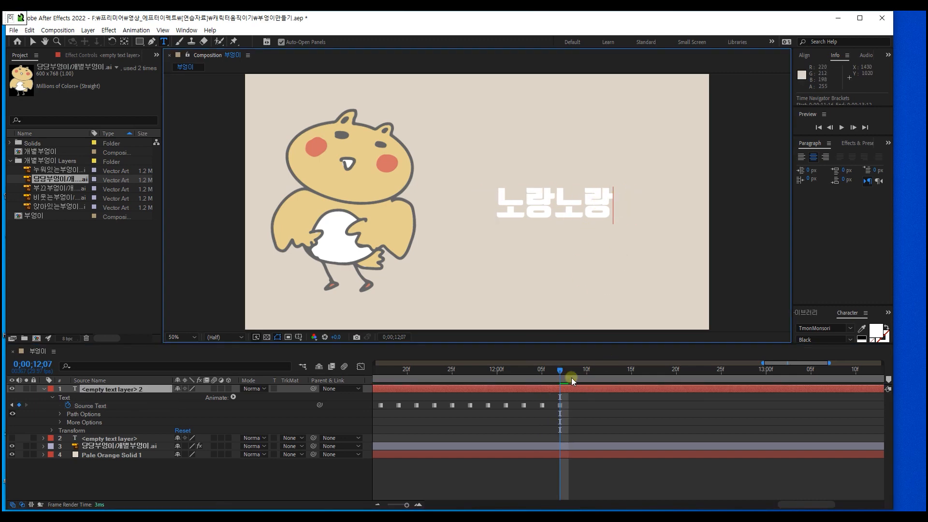
Step: Preview the typing animation from just before its first Source Text keyframe
left_click_drag(571, 378, 390, 368)
key("space")
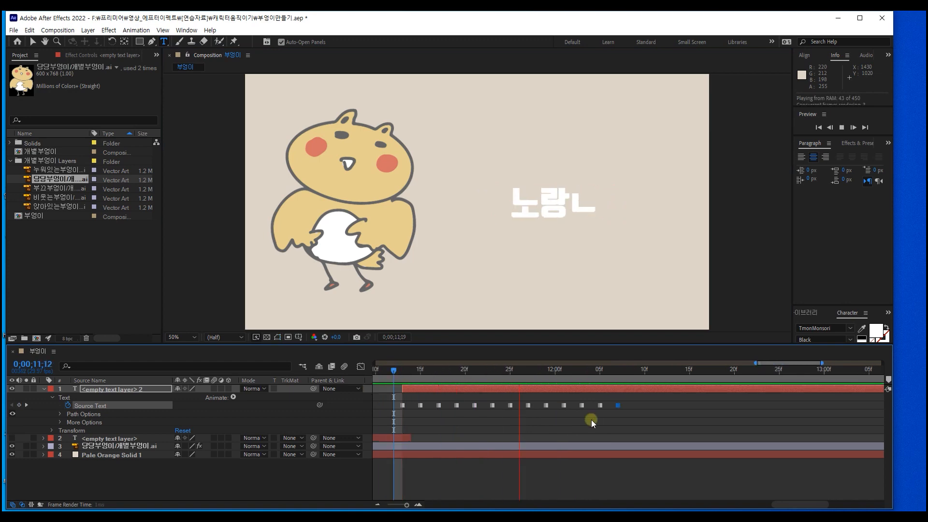
key("space")
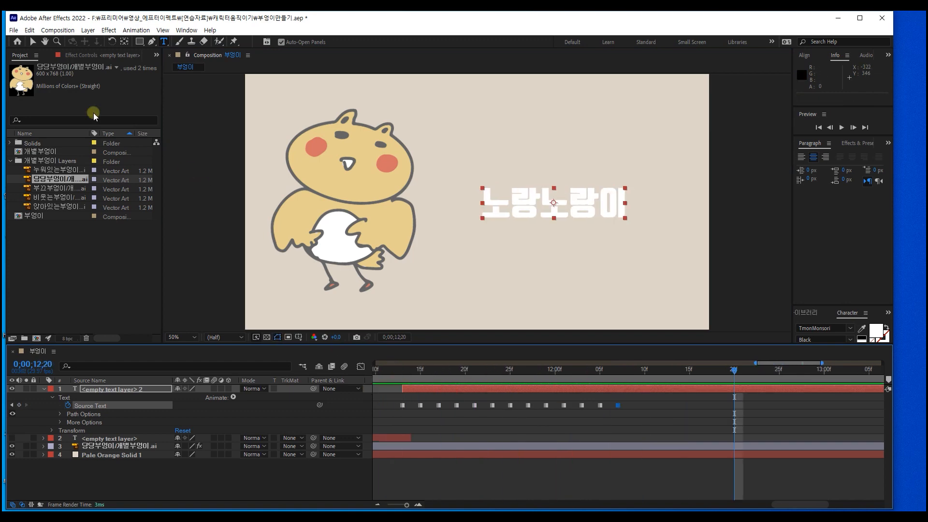
Step: Select all the Source Text keyframes, stretch them proportionally so the last falls at about 0;00;13;00, and preview the typing
key("v")
left_click_drag(643, 417, 486, 394)
left_click_drag(639, 419, 381, 393)
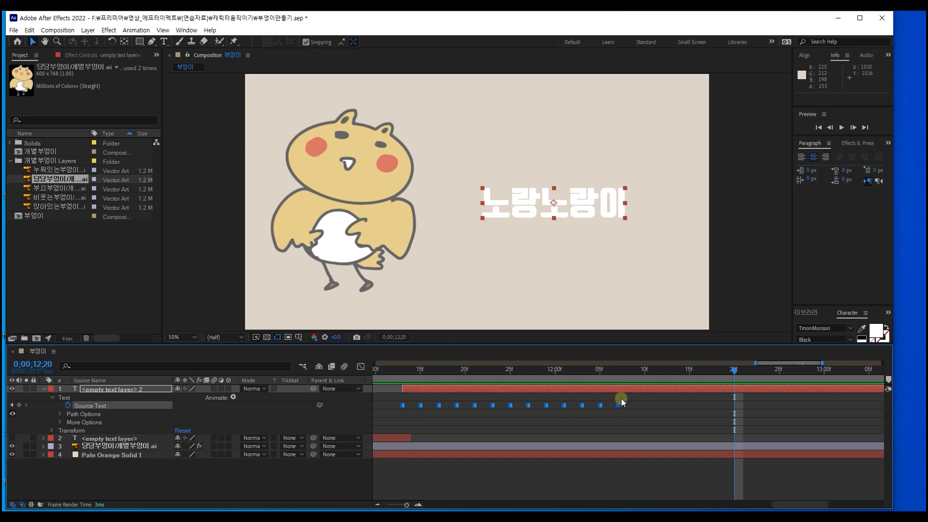
left_click_drag(617, 405, 820, 413)
scroll(793, 416, "down", 2)
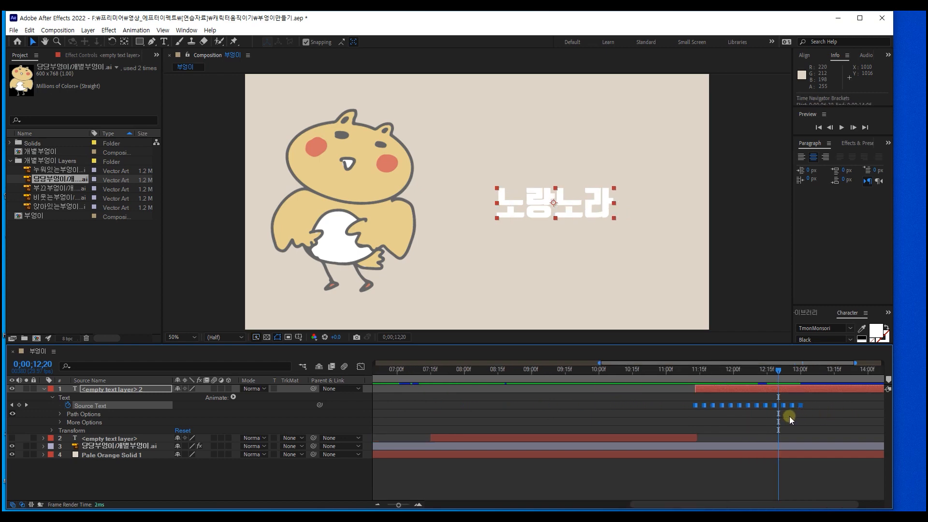
key("space")
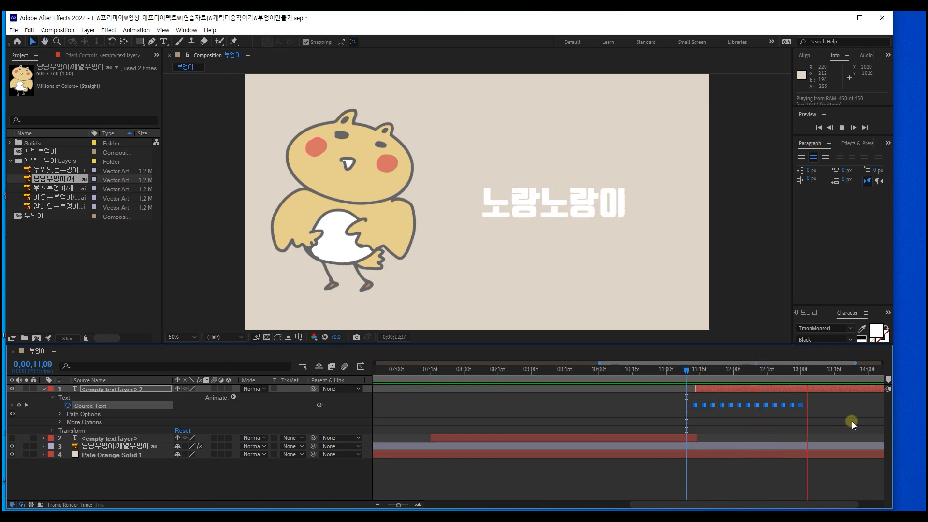
key("space")
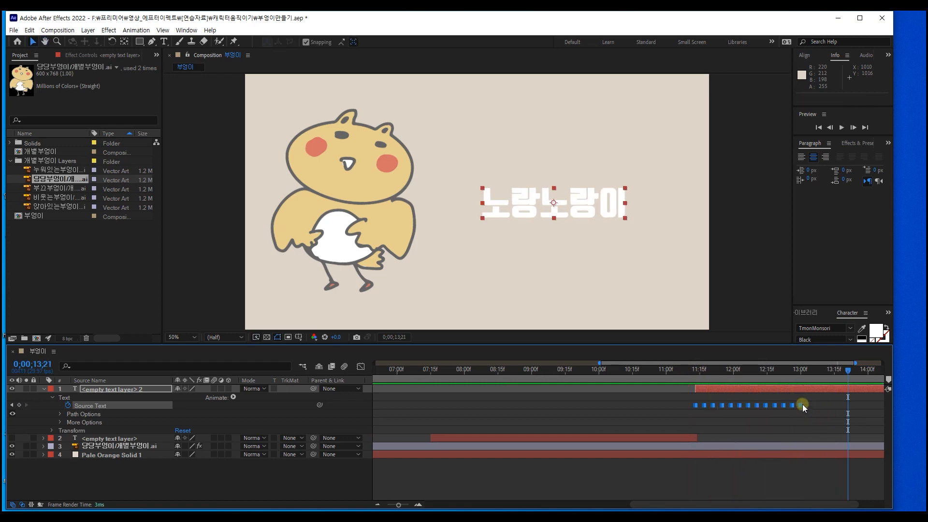
Step: Stretch the Source Text keyframes further so the last falls at about 0;00;13;20, and preview the typing
left_click_drag(803, 404, 848, 404)
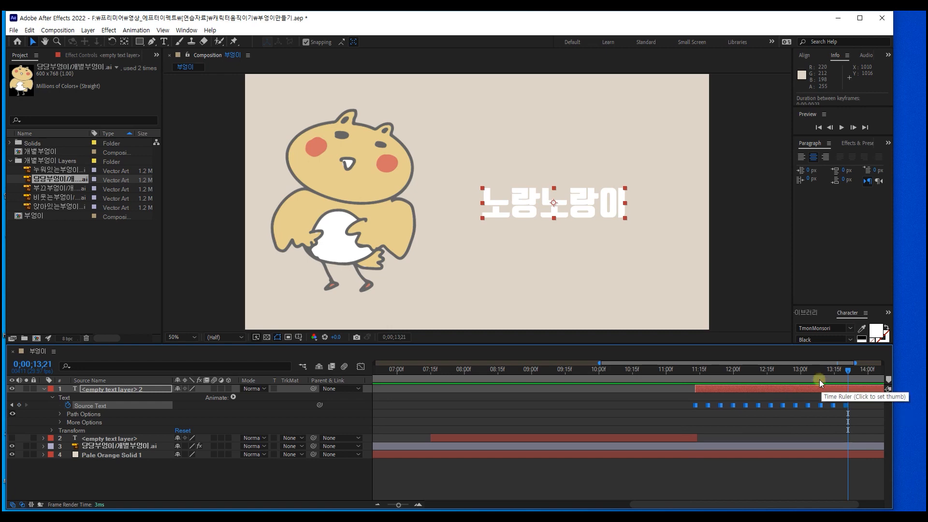
left_click_drag(819, 379, 696, 376)
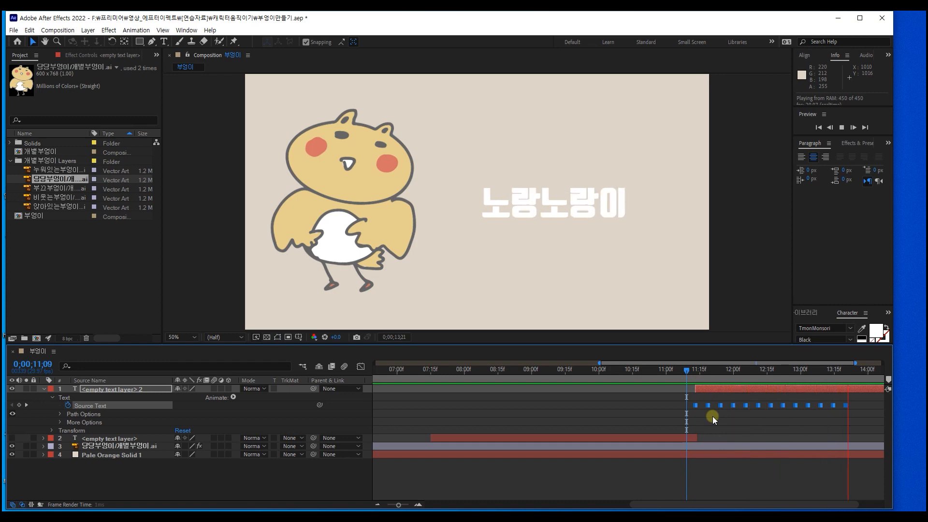
key("space")
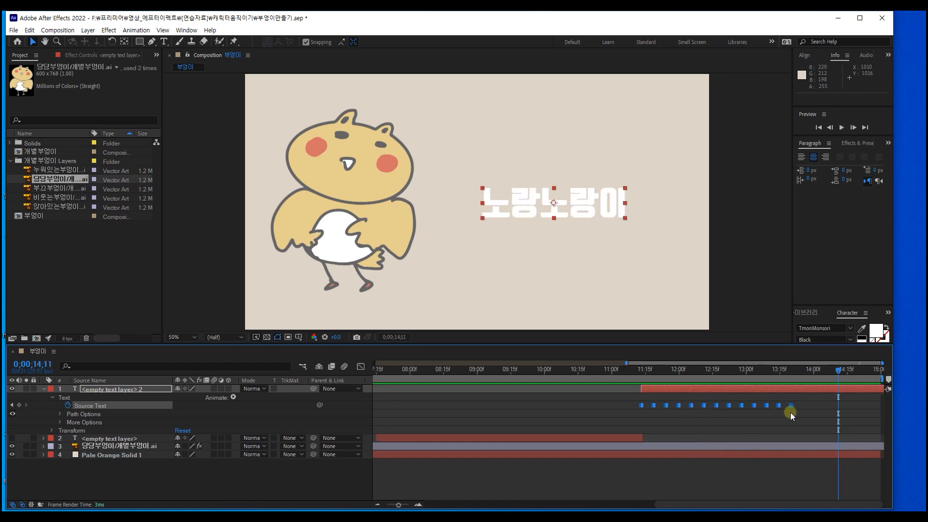
Step: Stretch all the Source Text keyframes proportionally so the last falls at about 0;00;14;17, and preview the slower typing
left_click_drag(793, 413, 636, 402)
left_click_drag(791, 405, 852, 408)
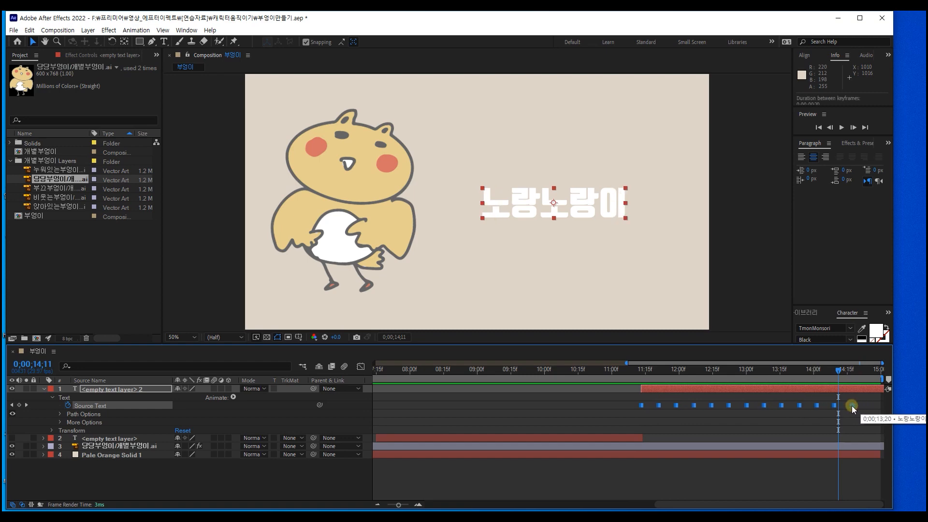
left_click(632, 373)
key("space")
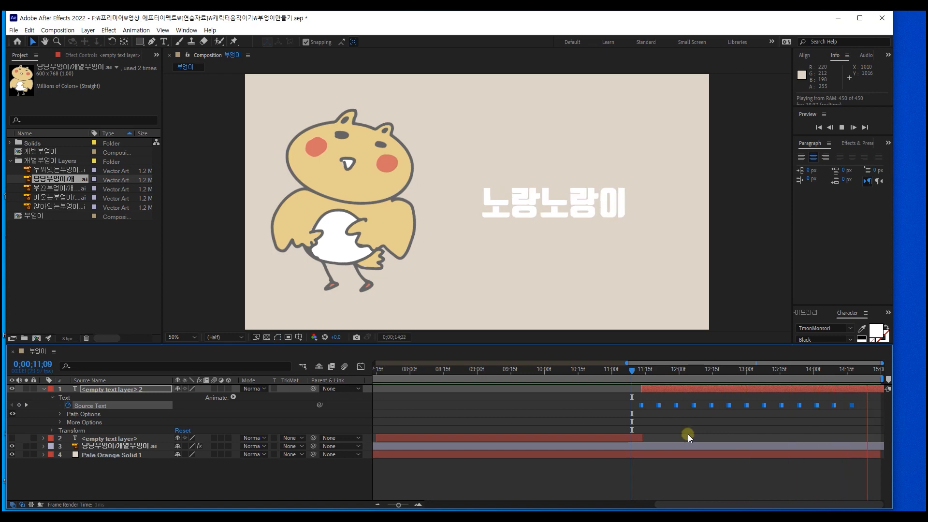
key("space")
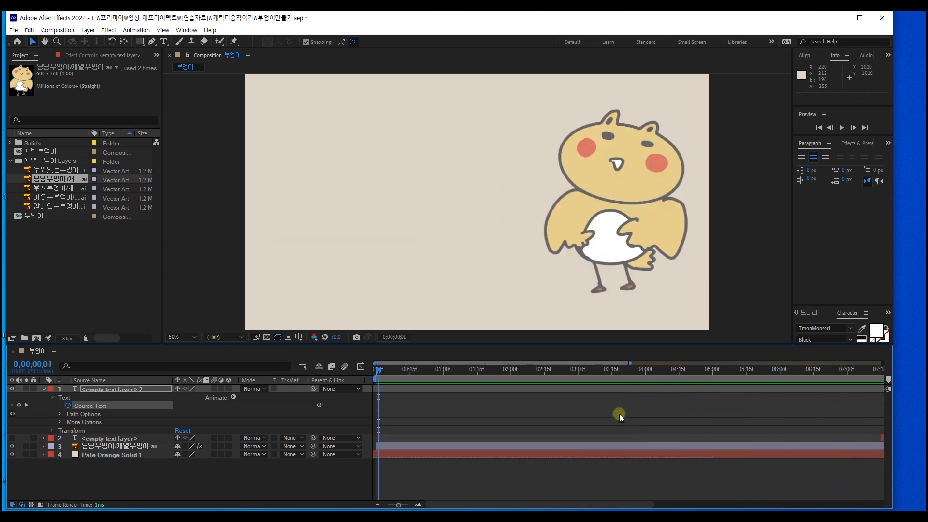
Step: Collapse the top layer's Text properties, make the hidden text layer visible again, and preview the whole composition from the start
key("minus")
key("Home")
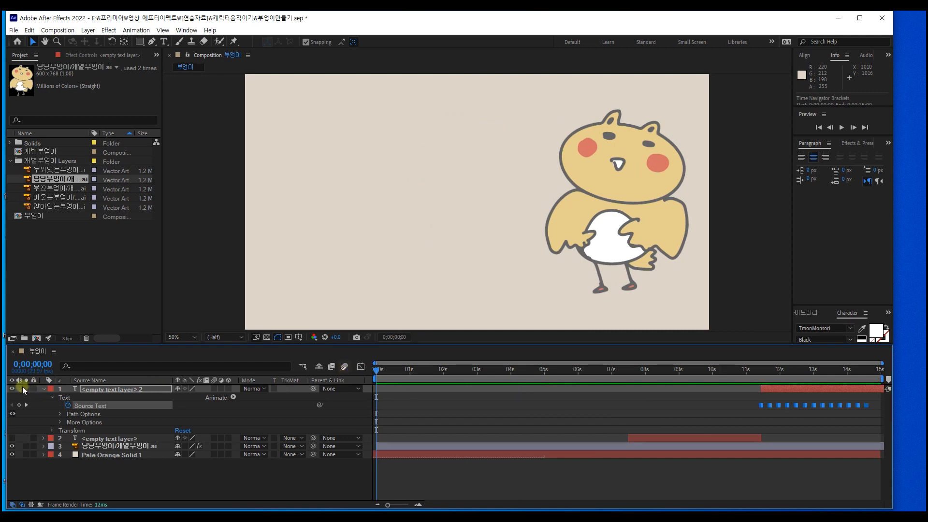
left_click(53, 396)
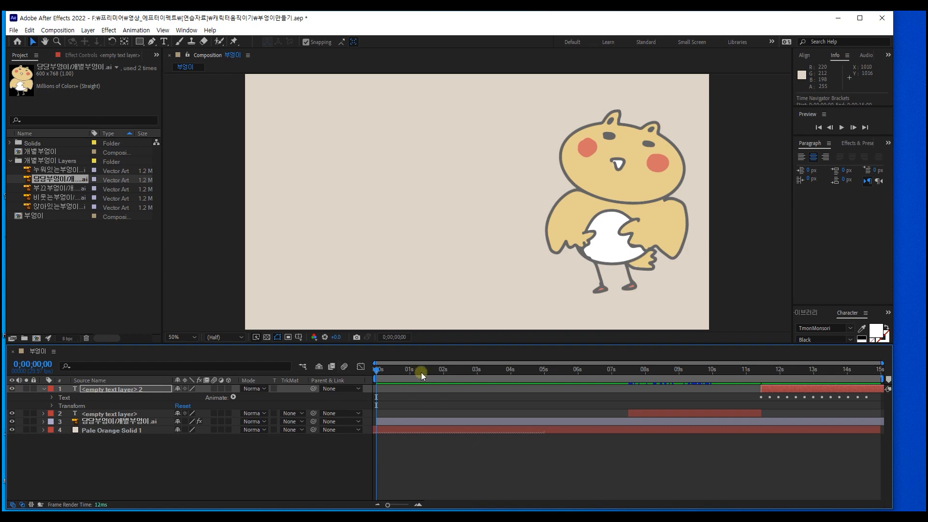
key("space")
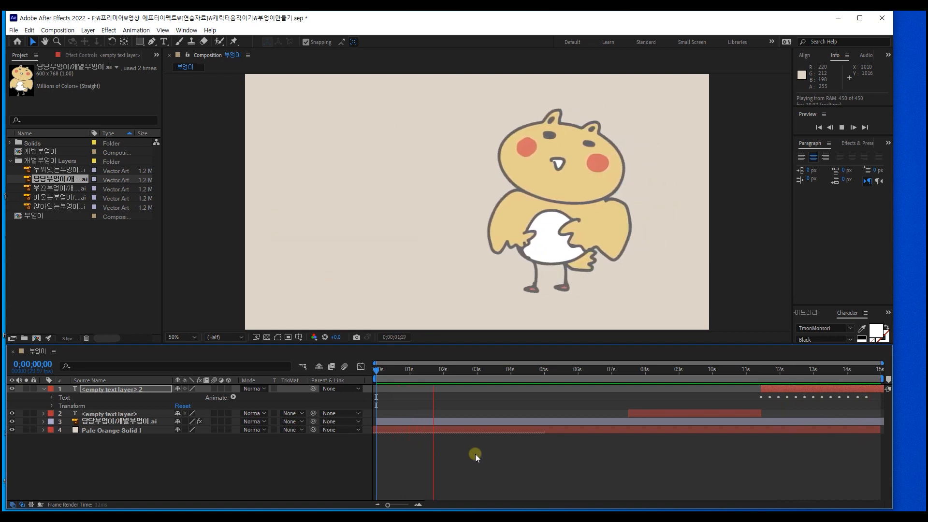
Step: Set the composition's duration to 0;00;17;00 and show its full length in the timeline
left_click_drag(843, 377, 883, 377)
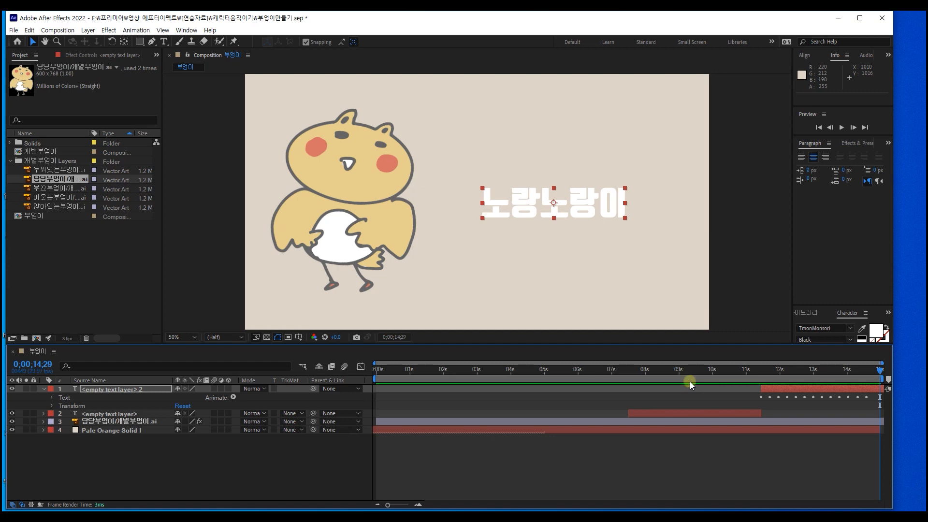
key("ctrl+k")
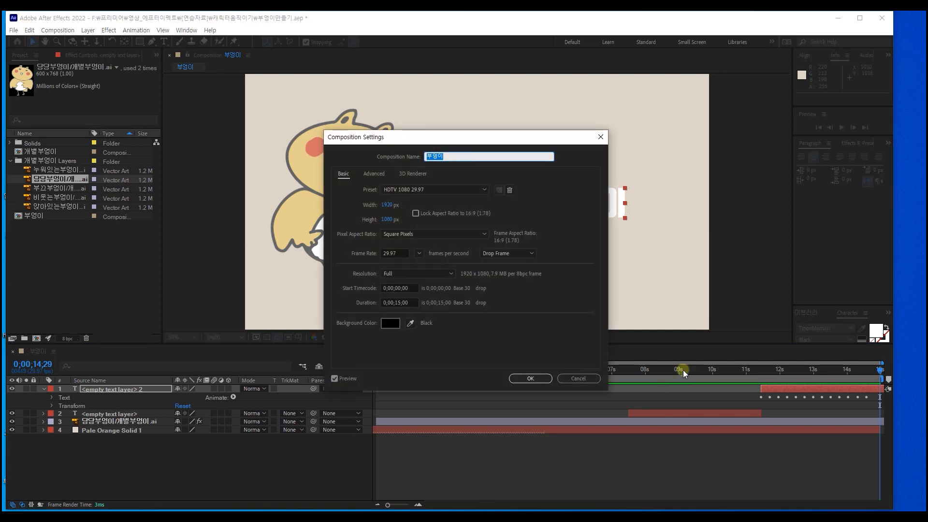
left_click(400, 300)
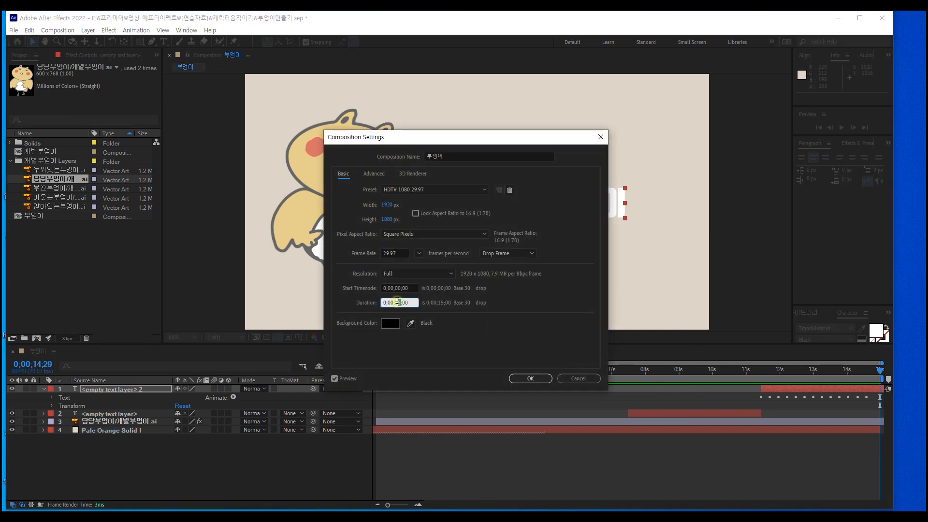
key("Return")
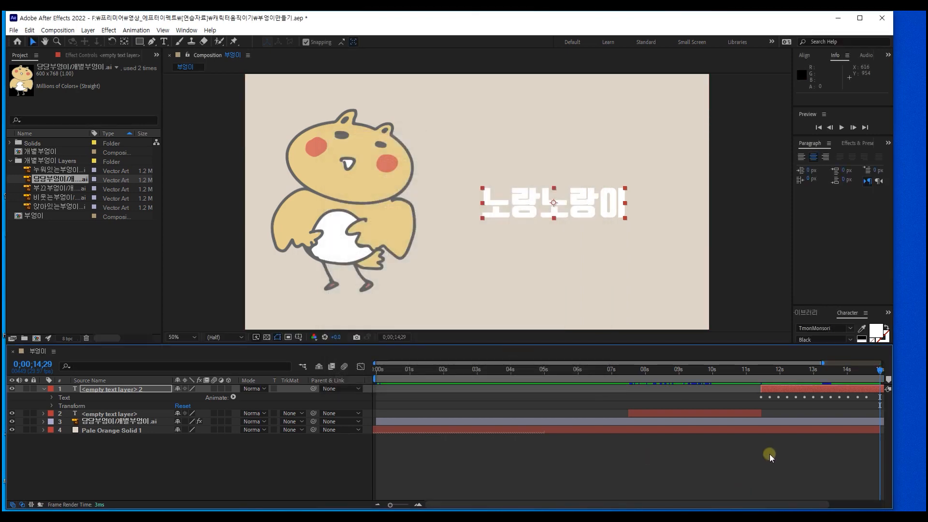
scroll(837, 416, "down", 2)
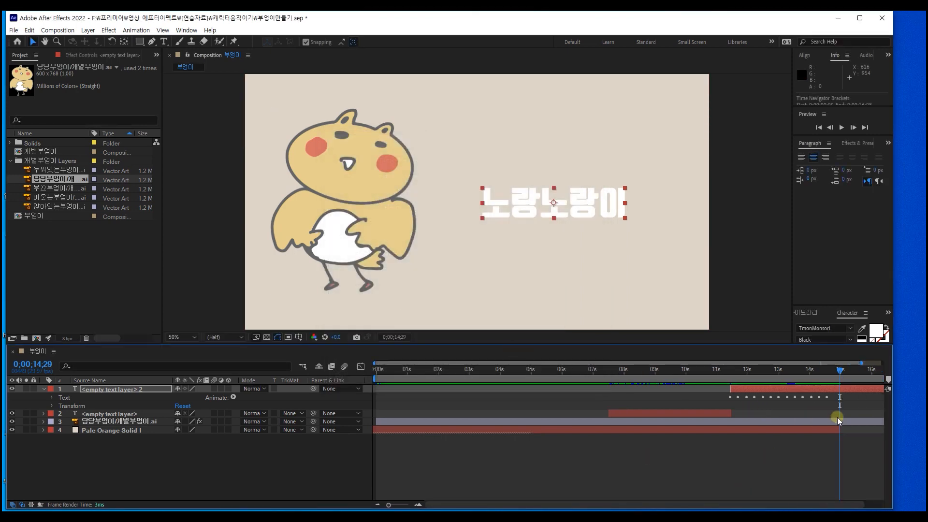
Step: Extend the Pale Orange Solid 1 and owl layers to the end of the 17-second composition and preview the result
left_click(810, 429)
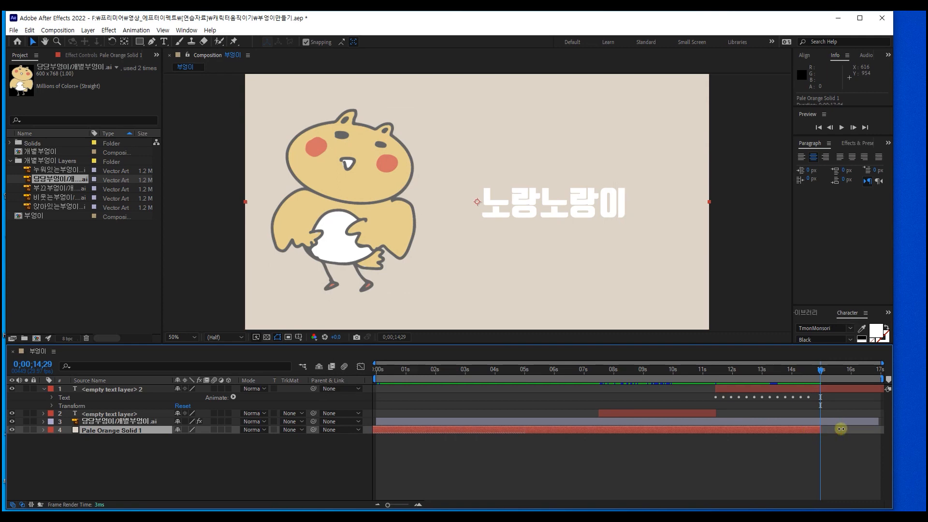
left_click(877, 422)
left_click_drag(841, 429, 894, 422)
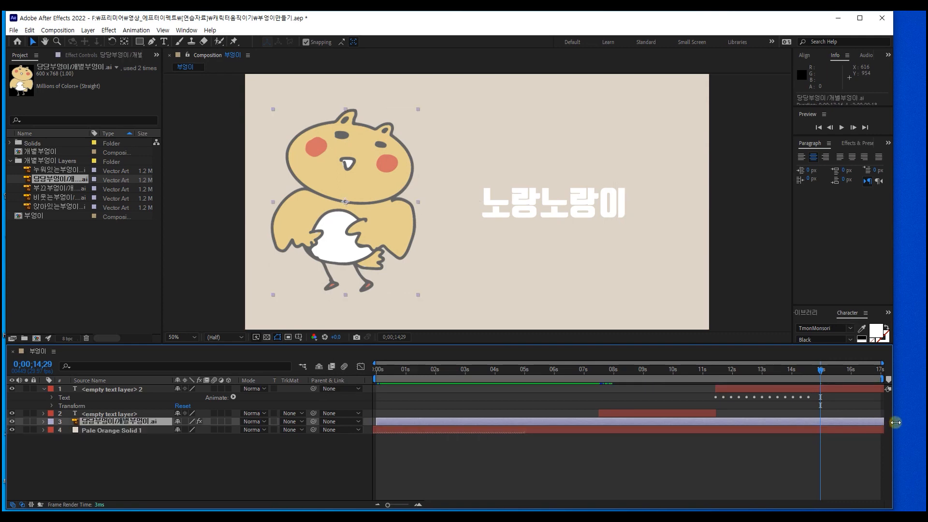
key("space")
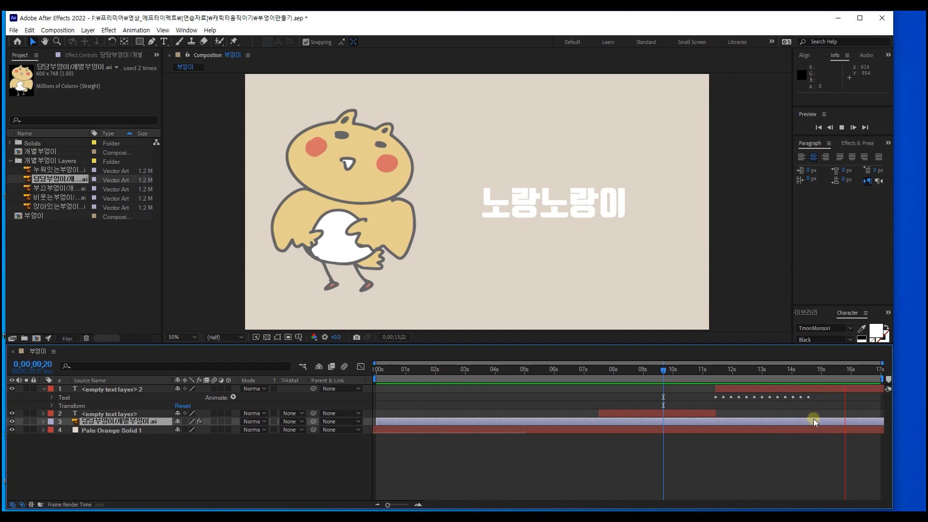
Step: Shift the upper text layer to start at about 0;00;12;15, extend the lower text layer's end to meet it, and preview
left_click(729, 389)
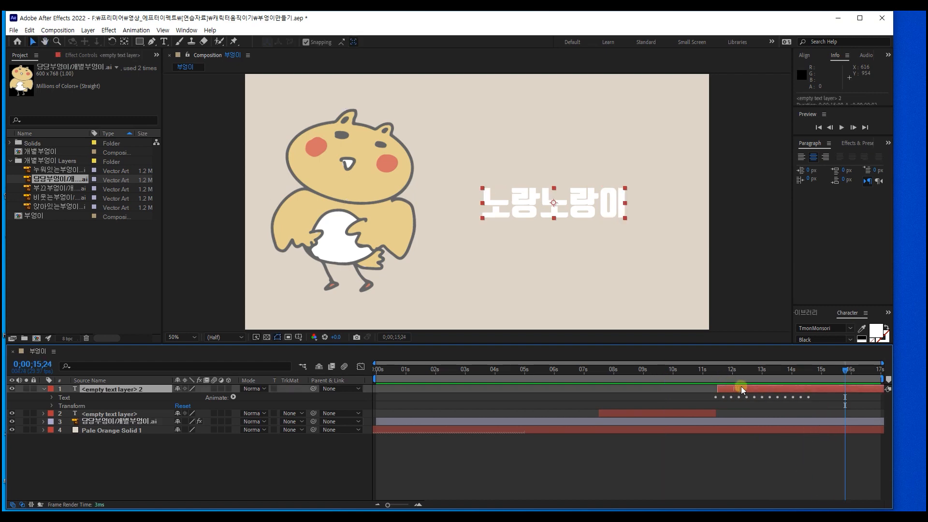
left_click_drag(743, 390, 797, 387)
left_click(695, 414)
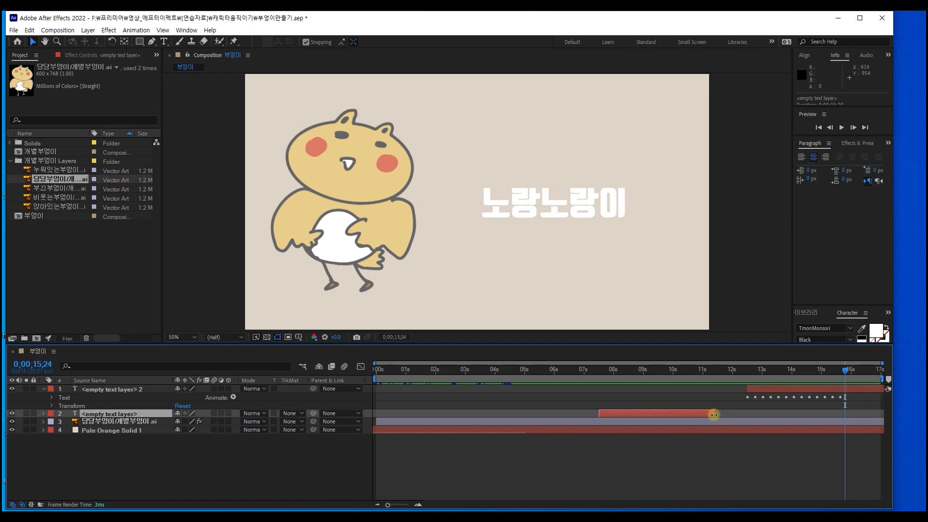
left_click_drag(714, 415, 745, 414)
left_click_drag(631, 367, 596, 364)
key("space")
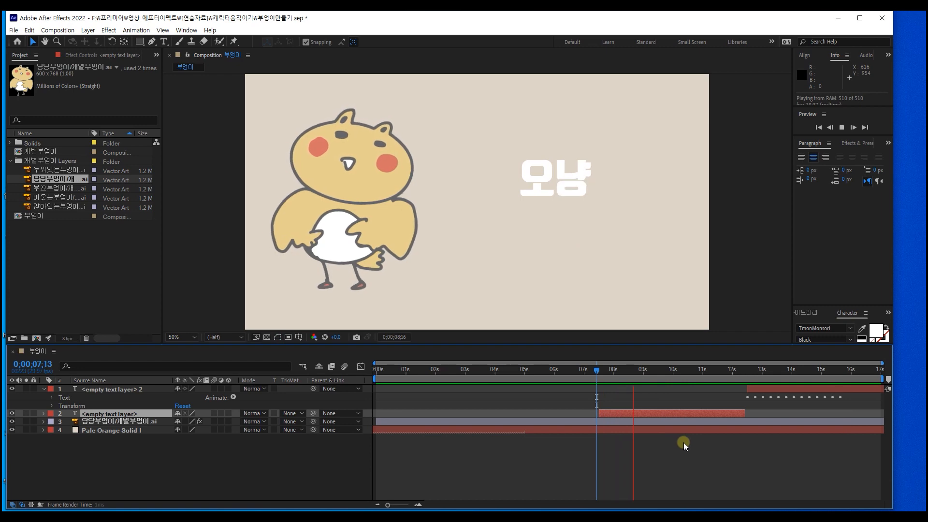